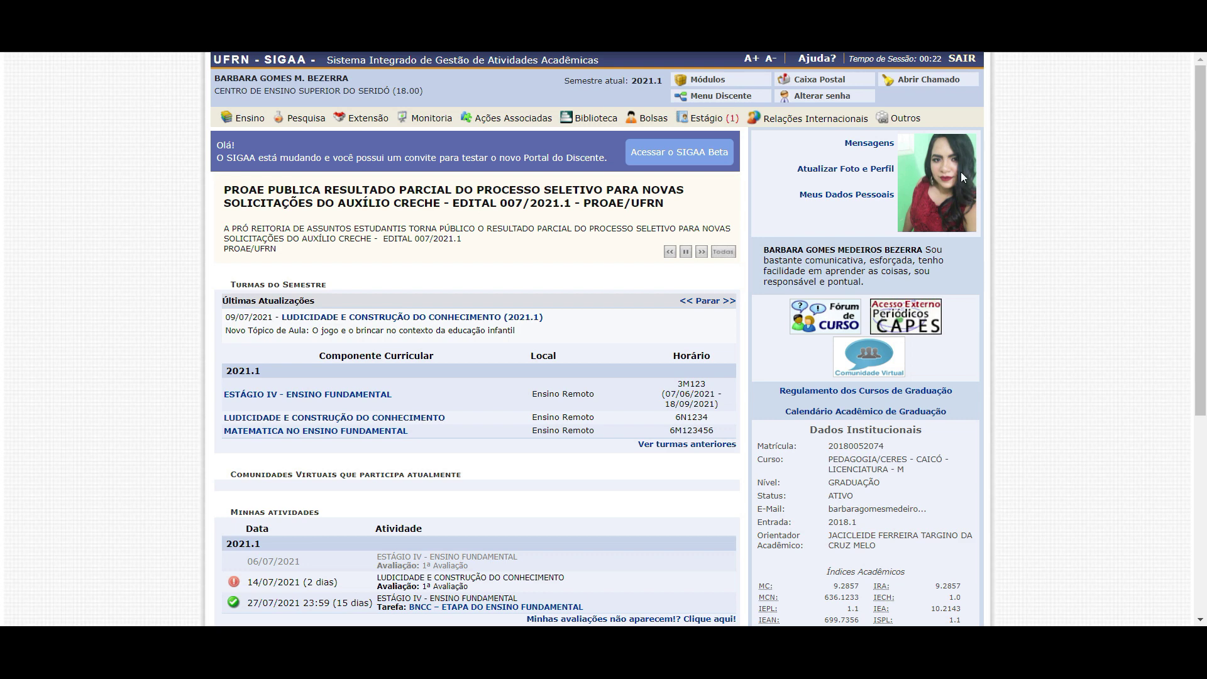
Open Estágio > Pré-cadastro de Estágio, go back to Portal do Discente, then reopen it
{"action": "mouse_move", "coordinate": [704, 120]}
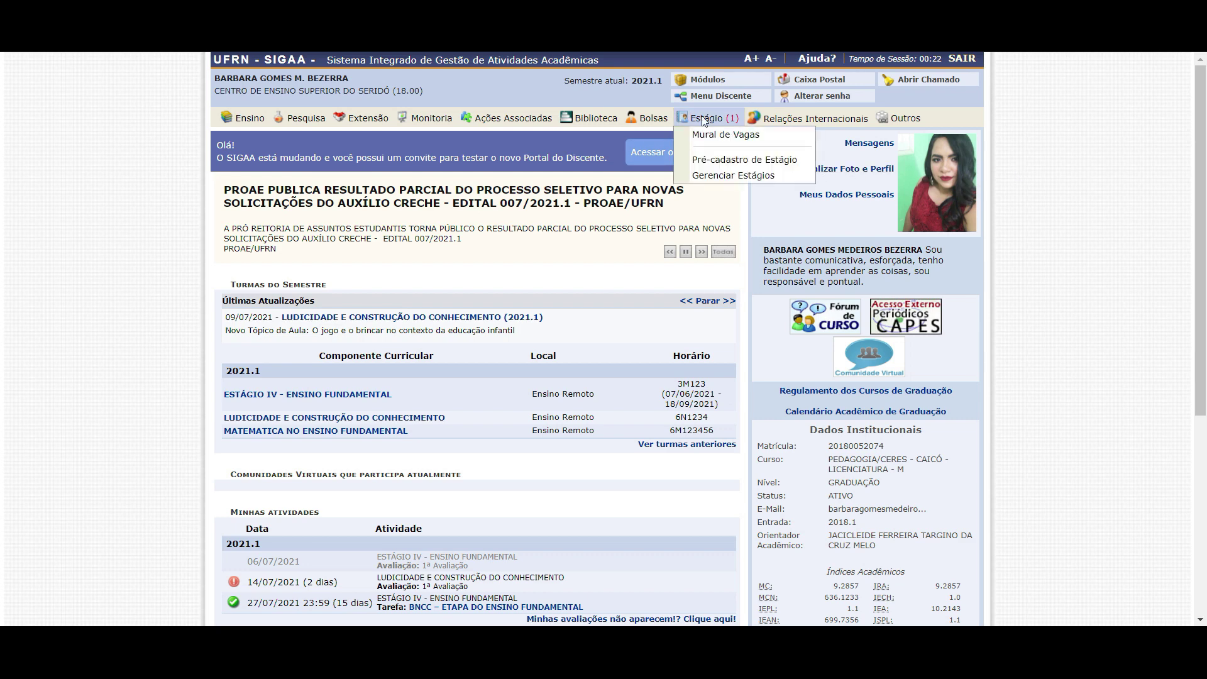
{"action": "left_click", "coordinate": [712, 166]}
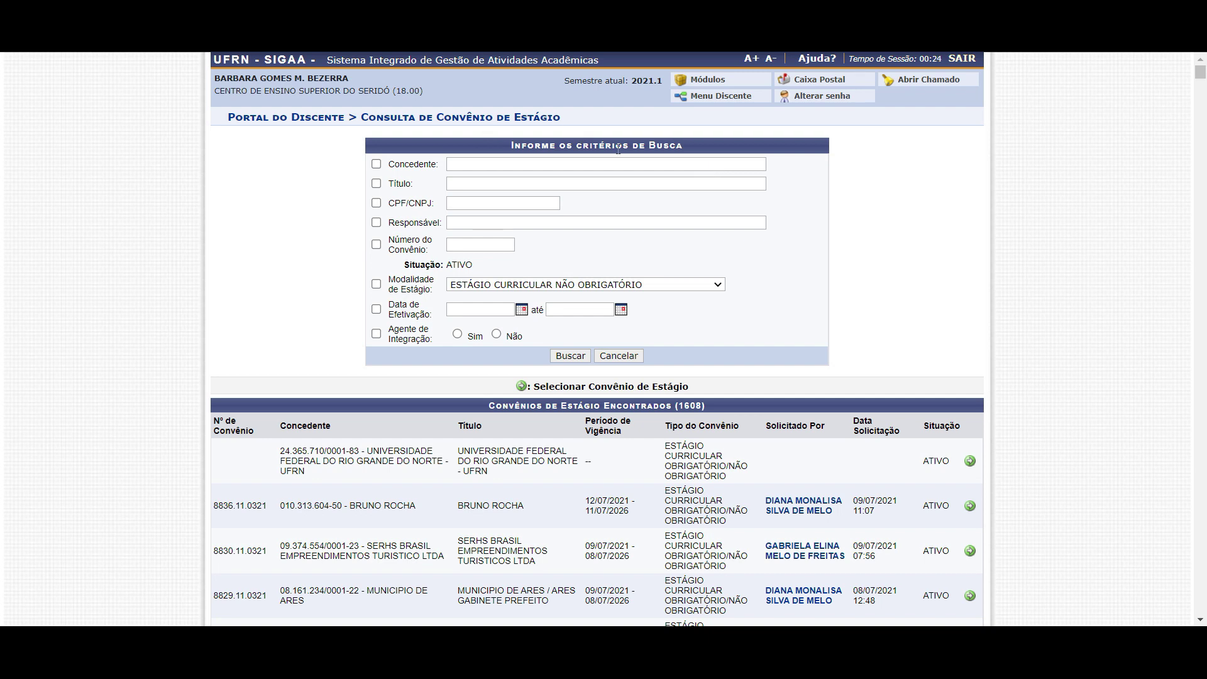
{"action": "left_click", "coordinate": [302, 124]}
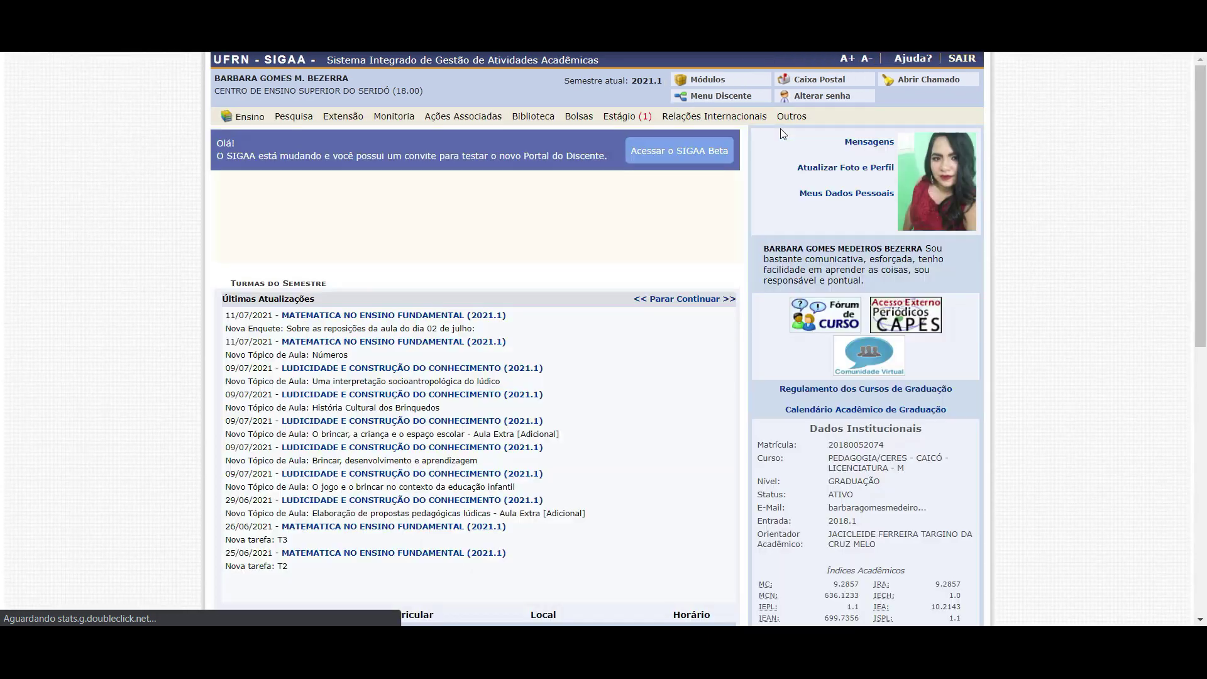
{"action": "mouse_move", "coordinate": [710, 119]}
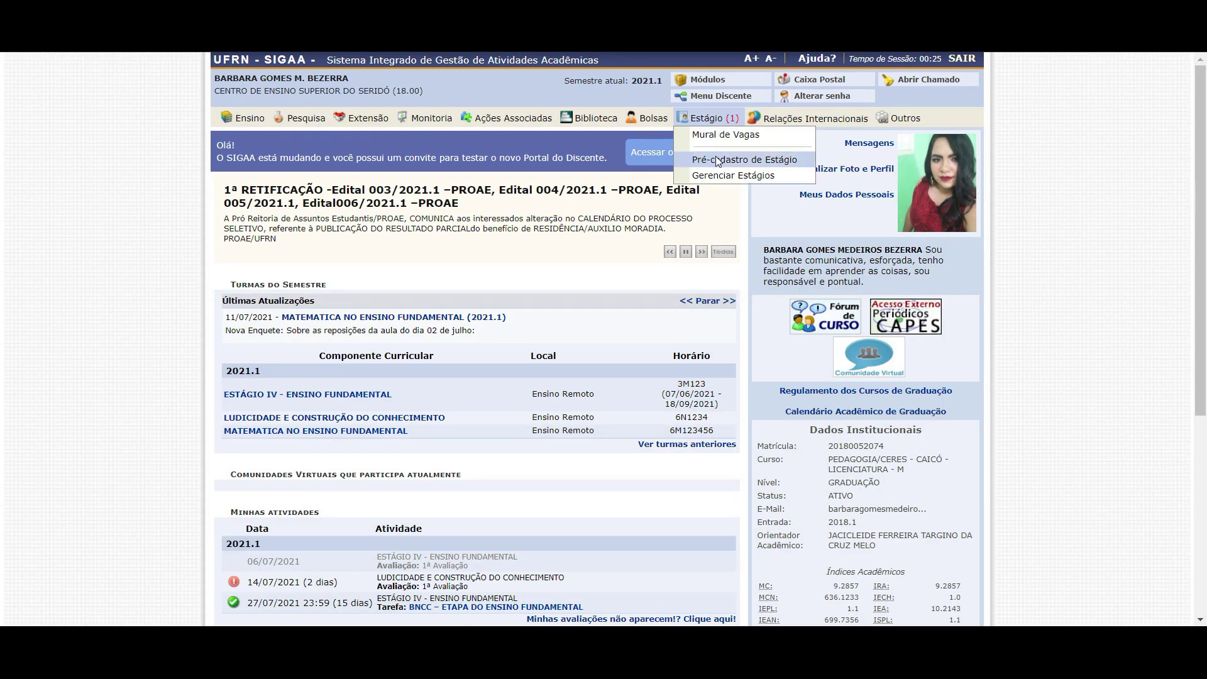
{"action": "left_click", "coordinate": [720, 166]}
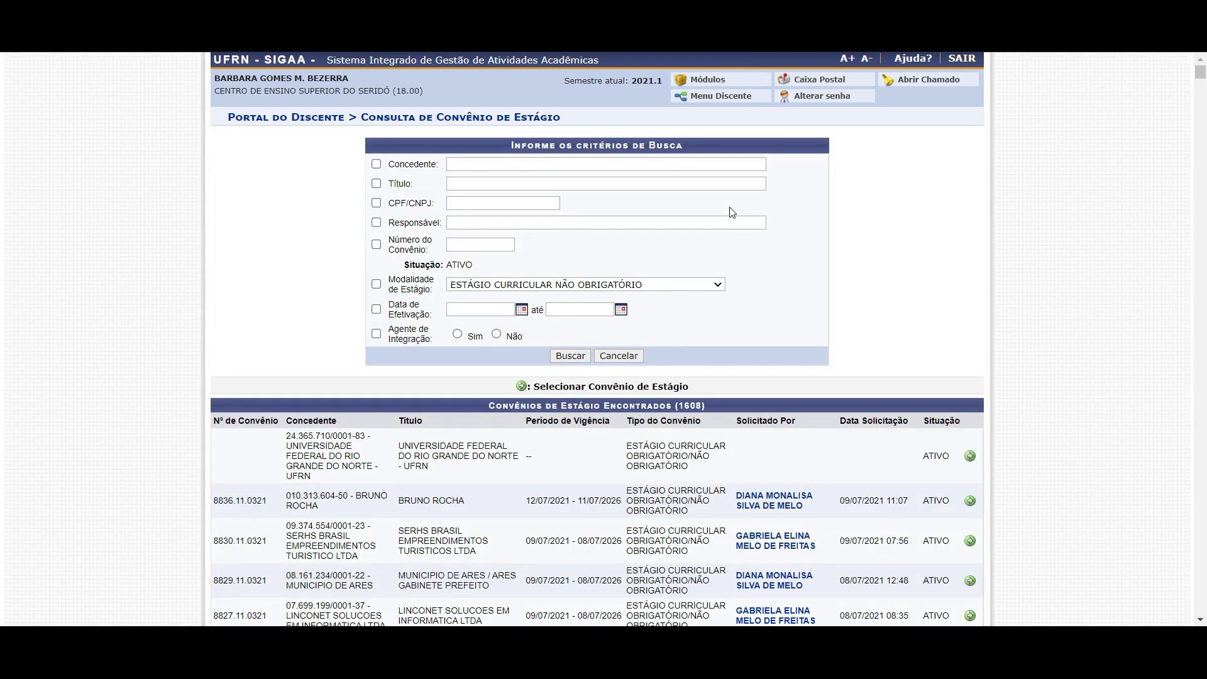
{"action": "scroll", "coordinate": [819, 245], "scroll_direction": "down", "scroll_amount": 2}
{"action": "scroll", "coordinate": [818, 245], "scroll_direction": "up", "scroll_amount": 2}
{"action": "left_click_drag", "start_coordinate": [374, 115], "coordinate": [439, 116]}
{"action": "left_click", "coordinate": [558, 117]}
{"action": "left_click", "coordinate": [440, 116]}
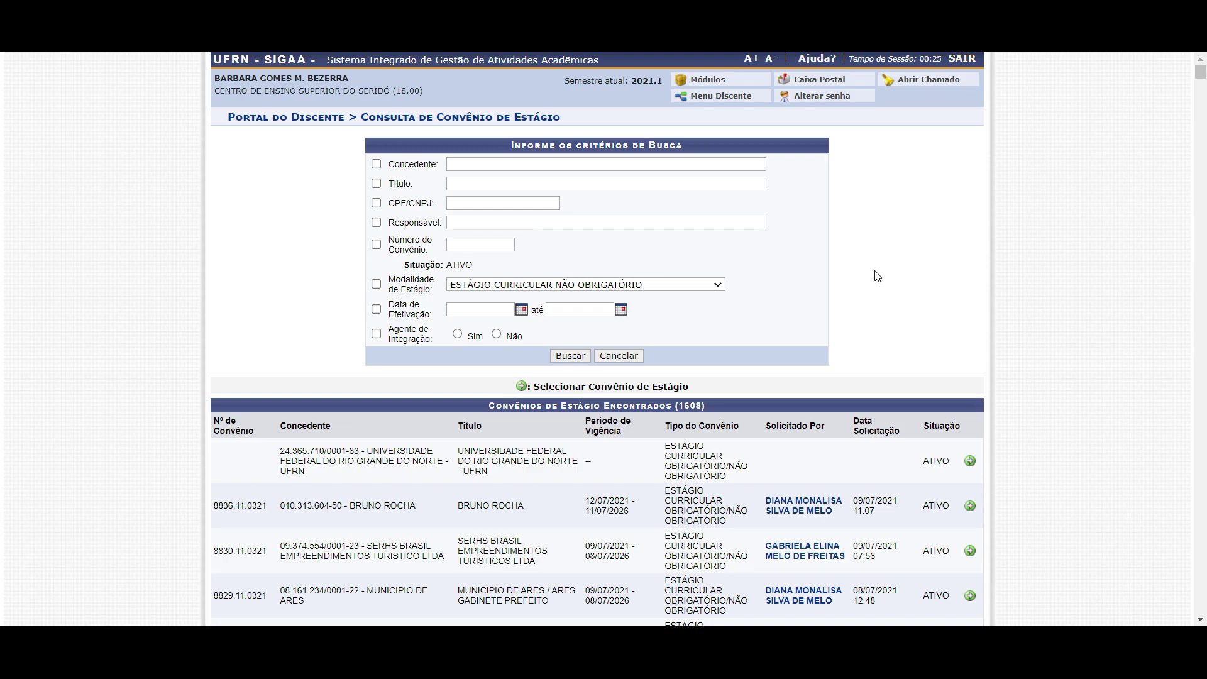
{"action": "scroll", "coordinate": [515, 438], "scroll_direction": "down", "scroll_amount": 7}
{"action": "scroll", "coordinate": [516, 438], "scroll_direction": "down", "scroll_amount": 15}
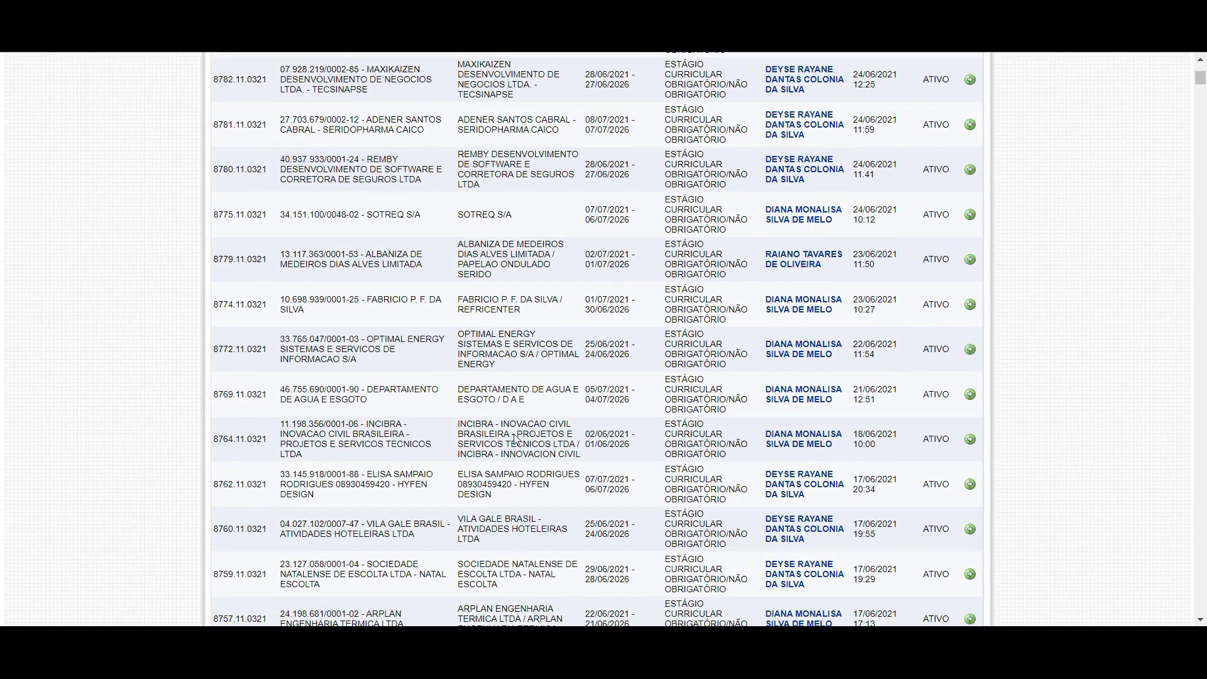
{"action": "scroll", "coordinate": [338, 377], "scroll_direction": "down", "scroll_amount": 18}
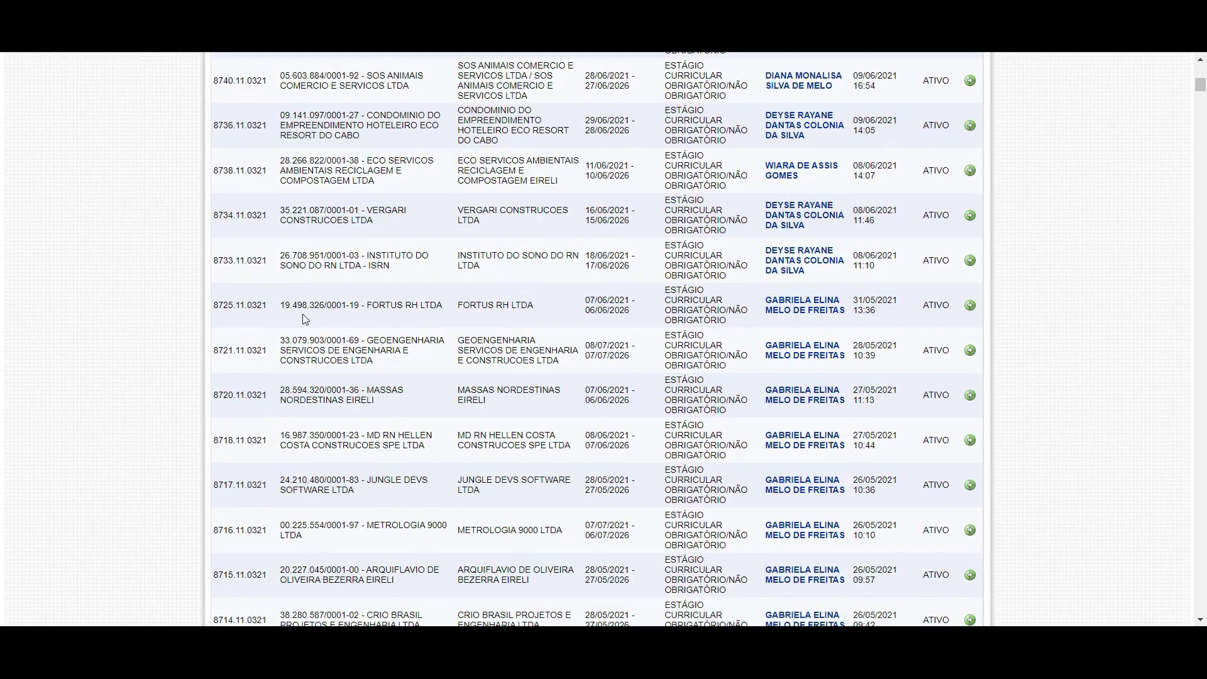
{"action": "scroll", "coordinate": [335, 378], "scroll_direction": "down", "scroll_amount": 12}
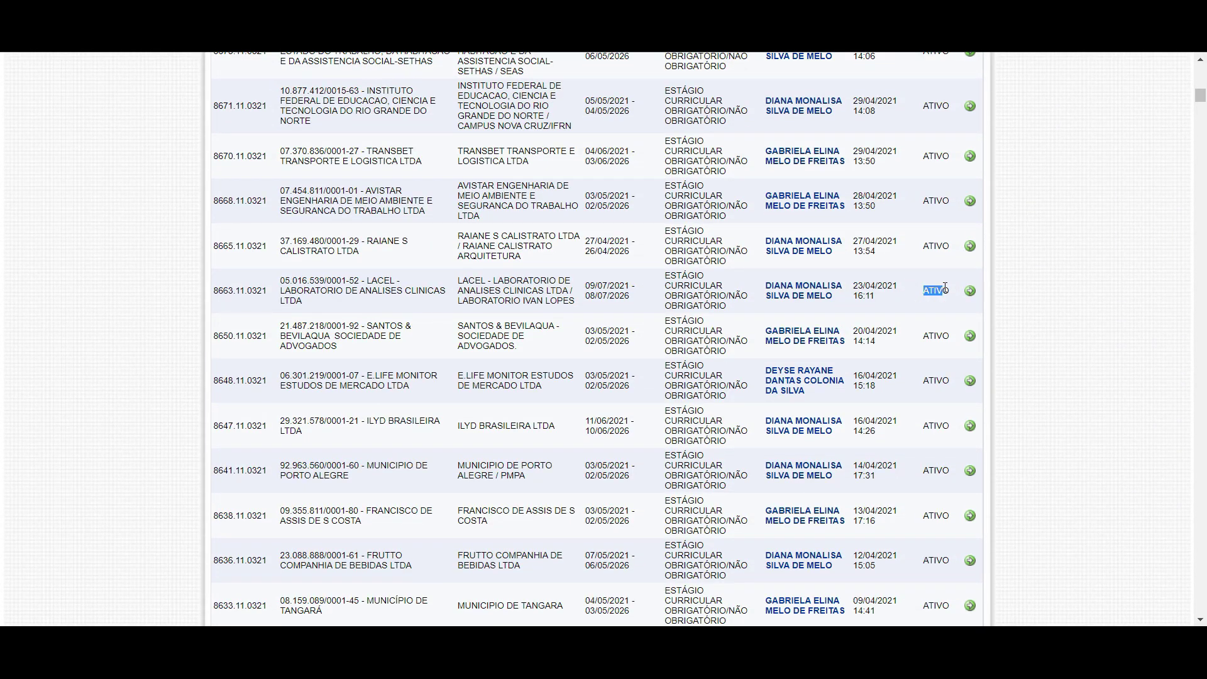
{"action": "scroll", "coordinate": [929, 302], "scroll_direction": "down", "scroll_amount": 6}
{"action": "scroll", "coordinate": [801, 336], "scroll_direction": "down", "scroll_amount": 20}
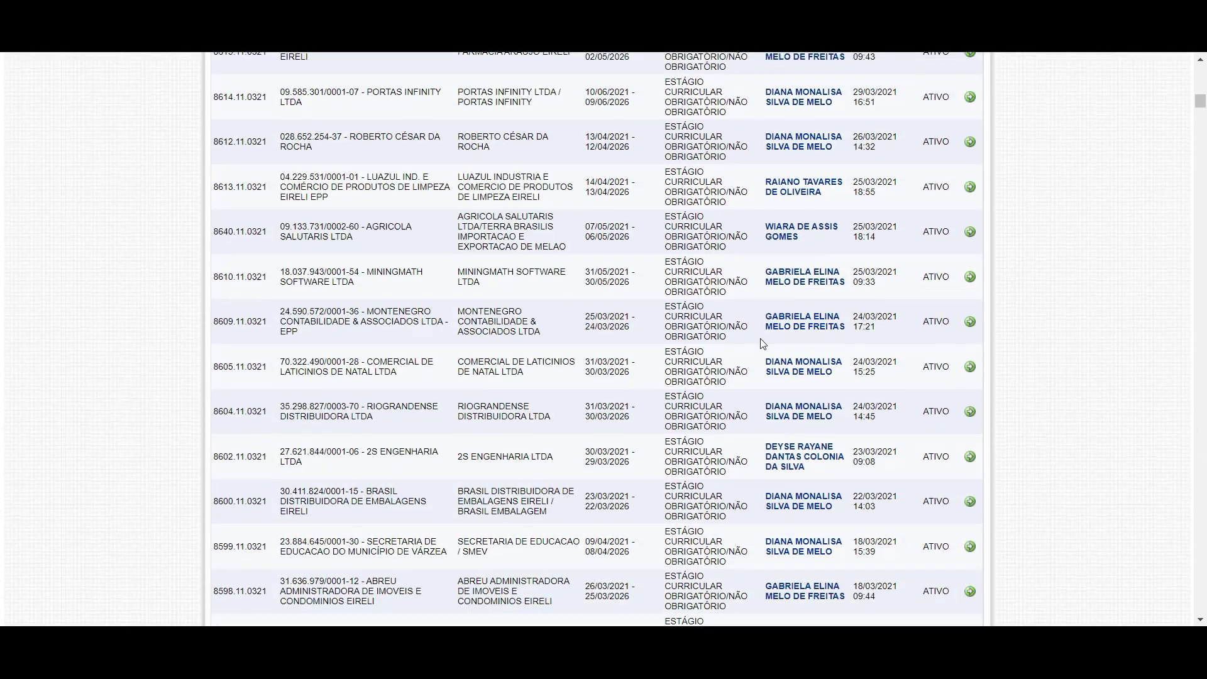
{"action": "scroll", "coordinate": [326, 353], "scroll_direction": "down", "scroll_amount": 6}
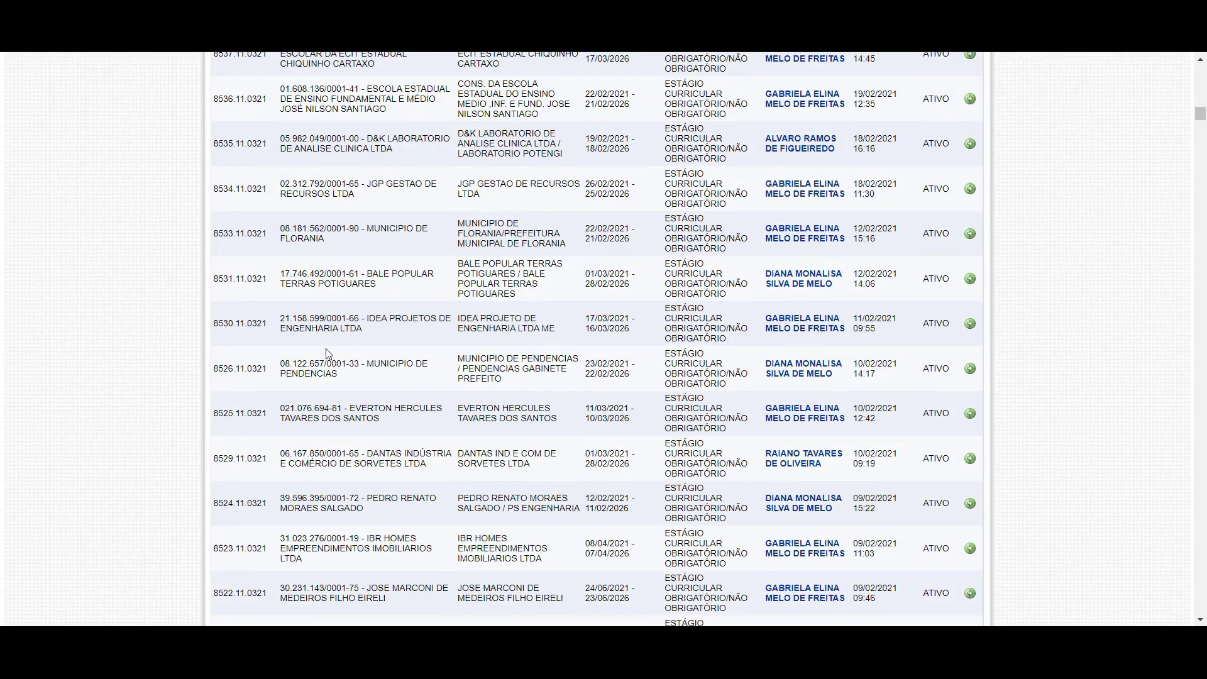
{"action": "scroll", "coordinate": [302, 343], "scroll_direction": "up", "scroll_amount": 2}
{"action": "scroll", "coordinate": [339, 341], "scroll_direction": "up", "scroll_amount": 15}
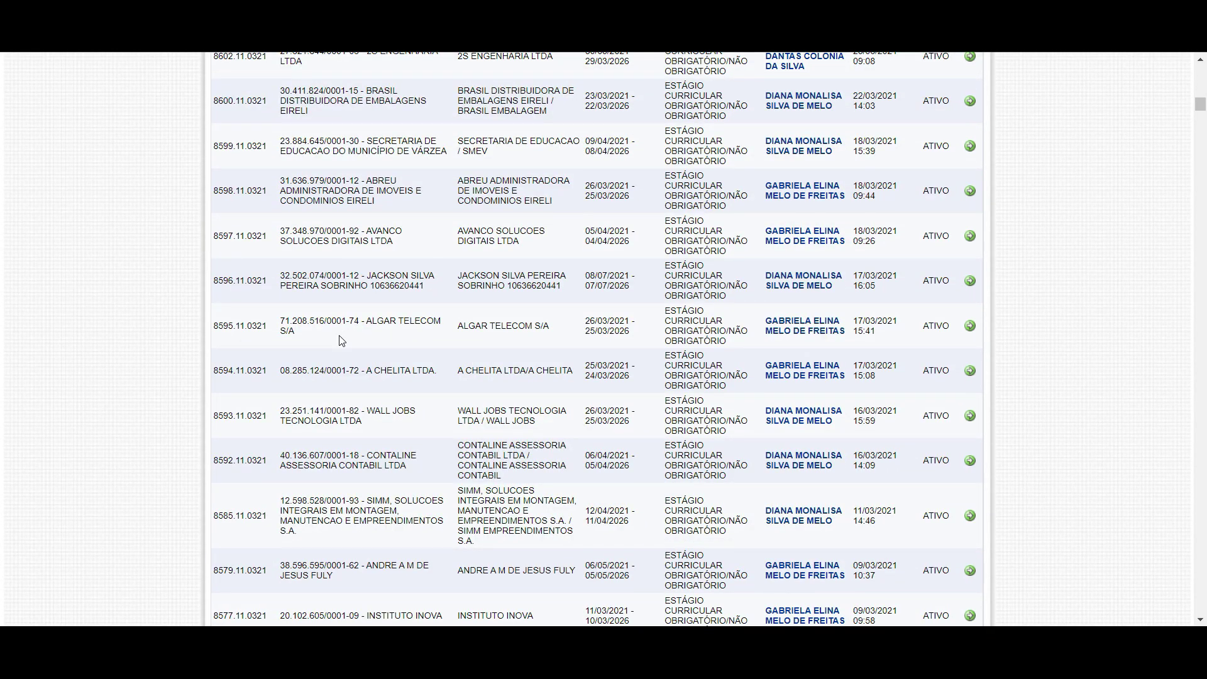
{"action": "scroll", "coordinate": [341, 340], "scroll_direction": "up", "scroll_amount": 20}
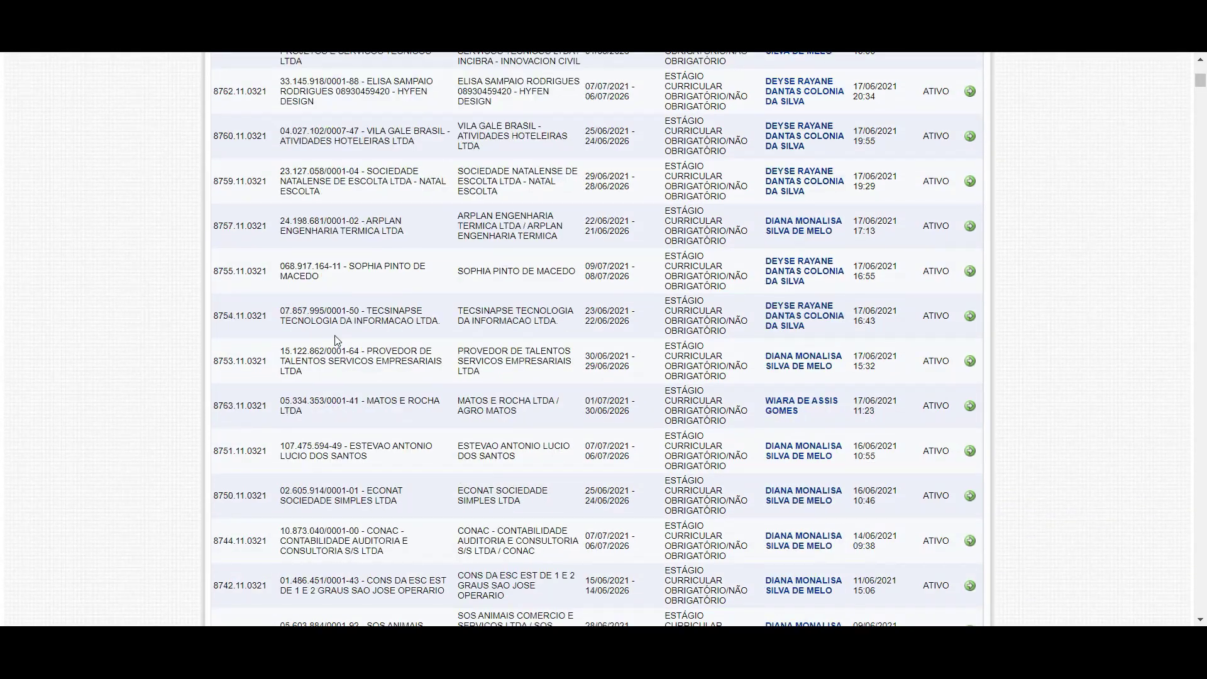
{"action": "scroll", "coordinate": [339, 340], "scroll_direction": "up", "scroll_amount": 15}
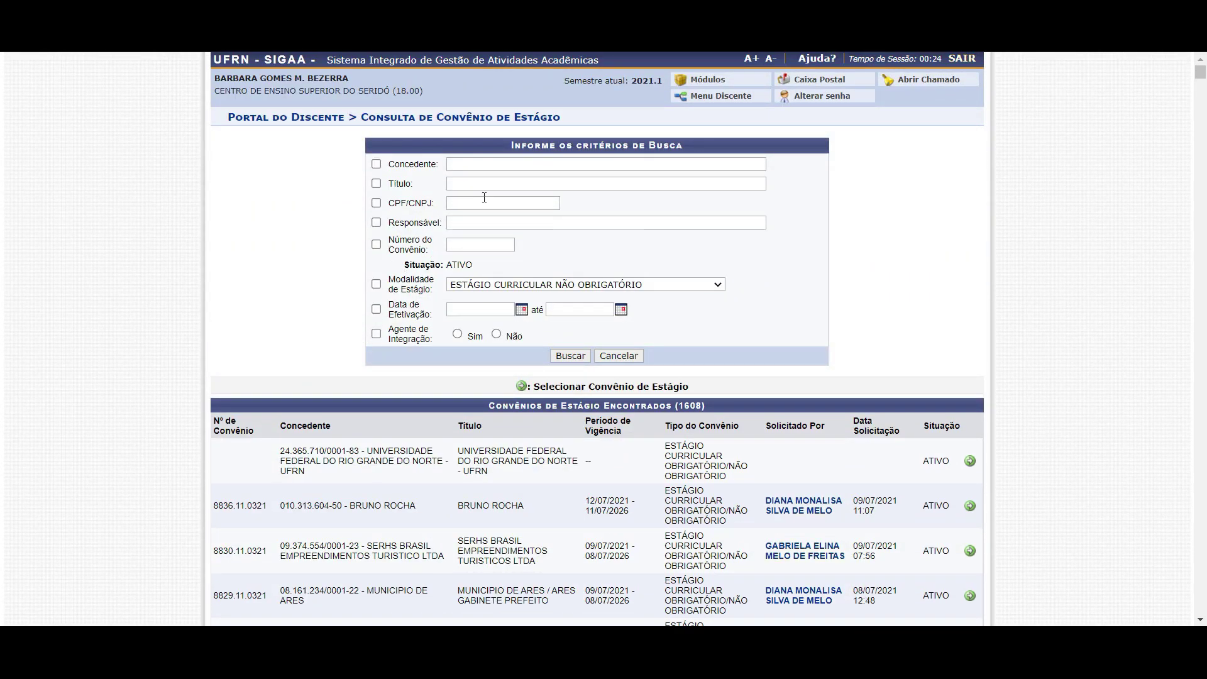
Filter the agreement search by Concedente CAICÓ
{"action": "left_click", "coordinate": [515, 162]}
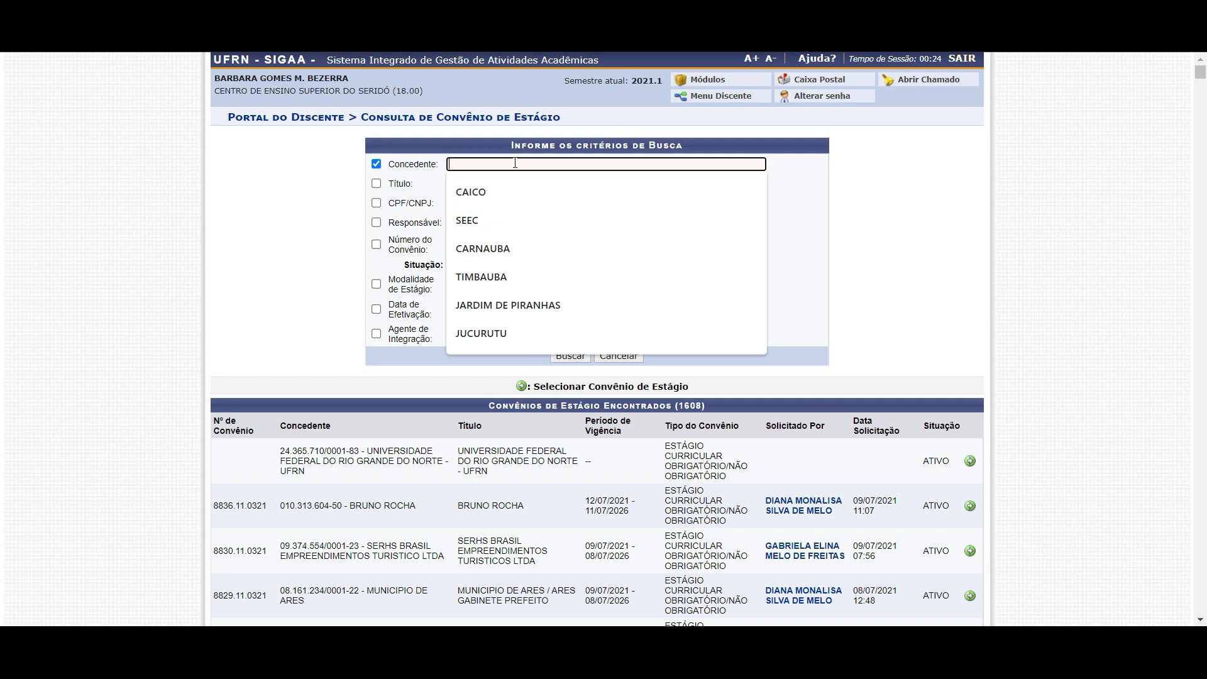
{"action": "type", "text": "CAIC"}
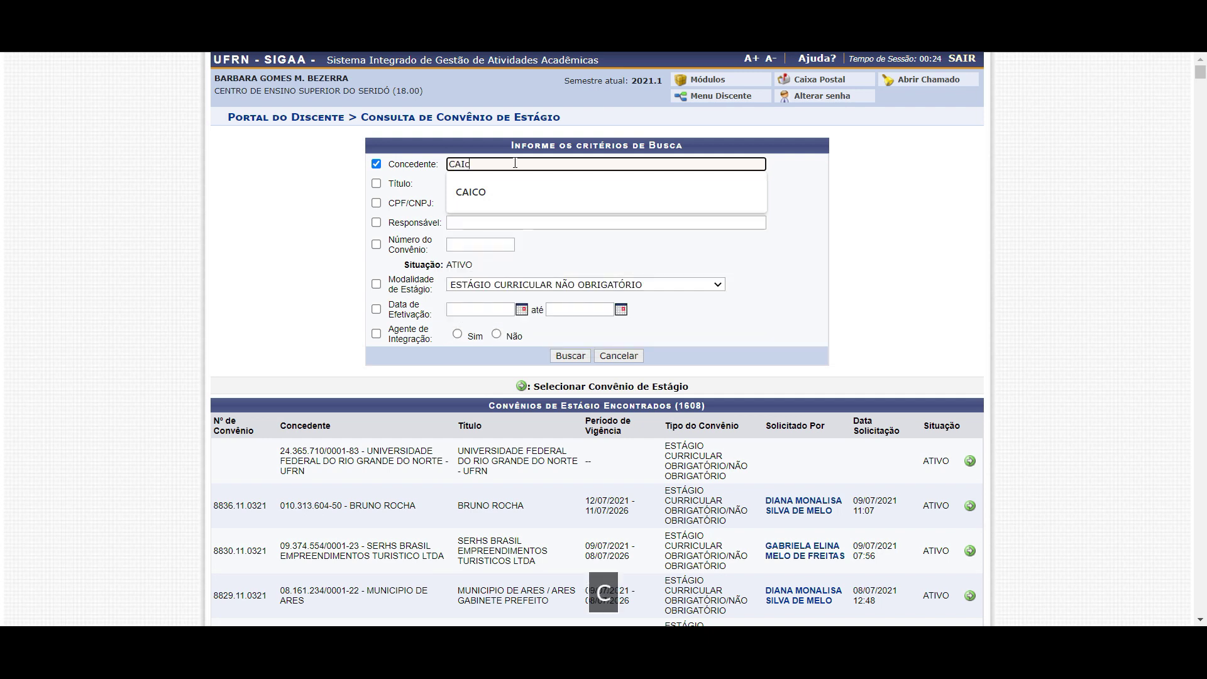
{"action": "type", "text": "Ó"}
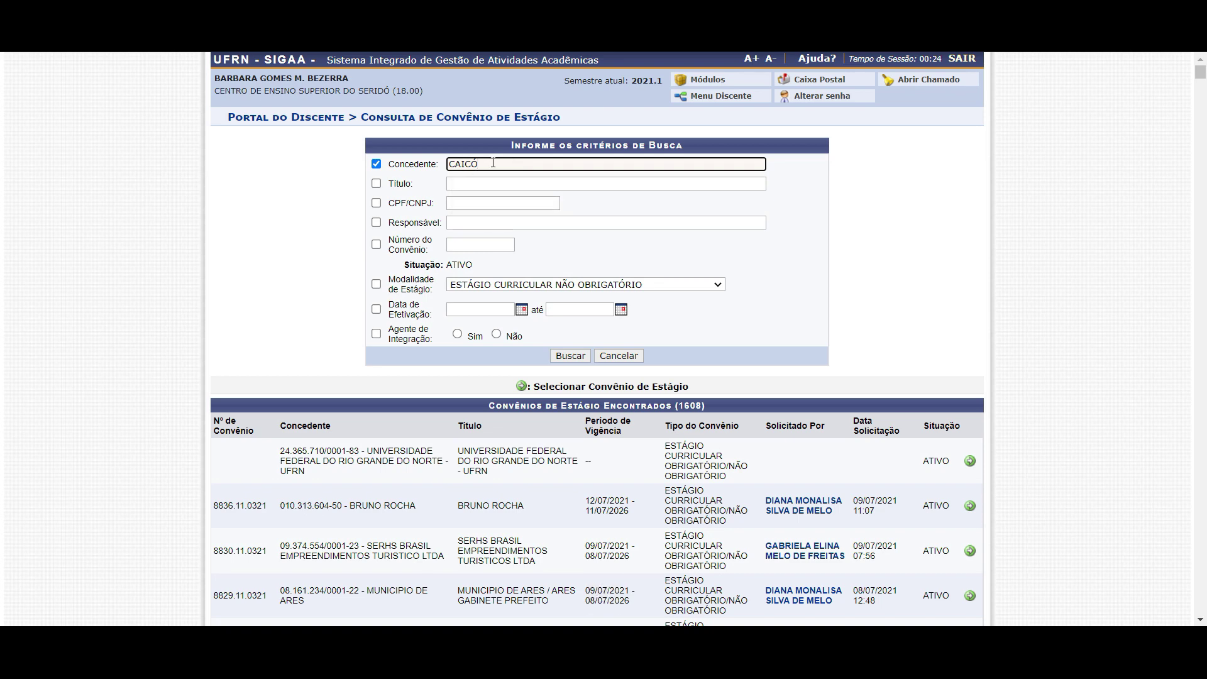
{"action": "left_click", "coordinate": [573, 356]}
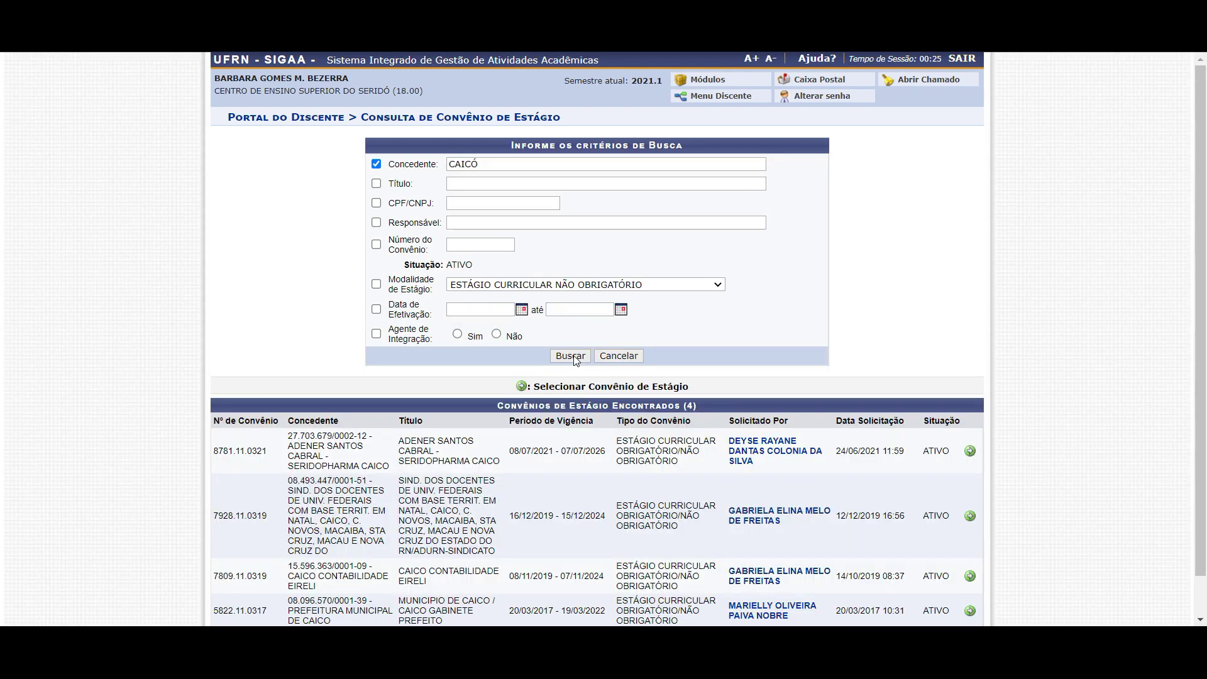
{"action": "scroll", "coordinate": [363, 401], "scroll_direction": "down", "scroll_amount": 2}
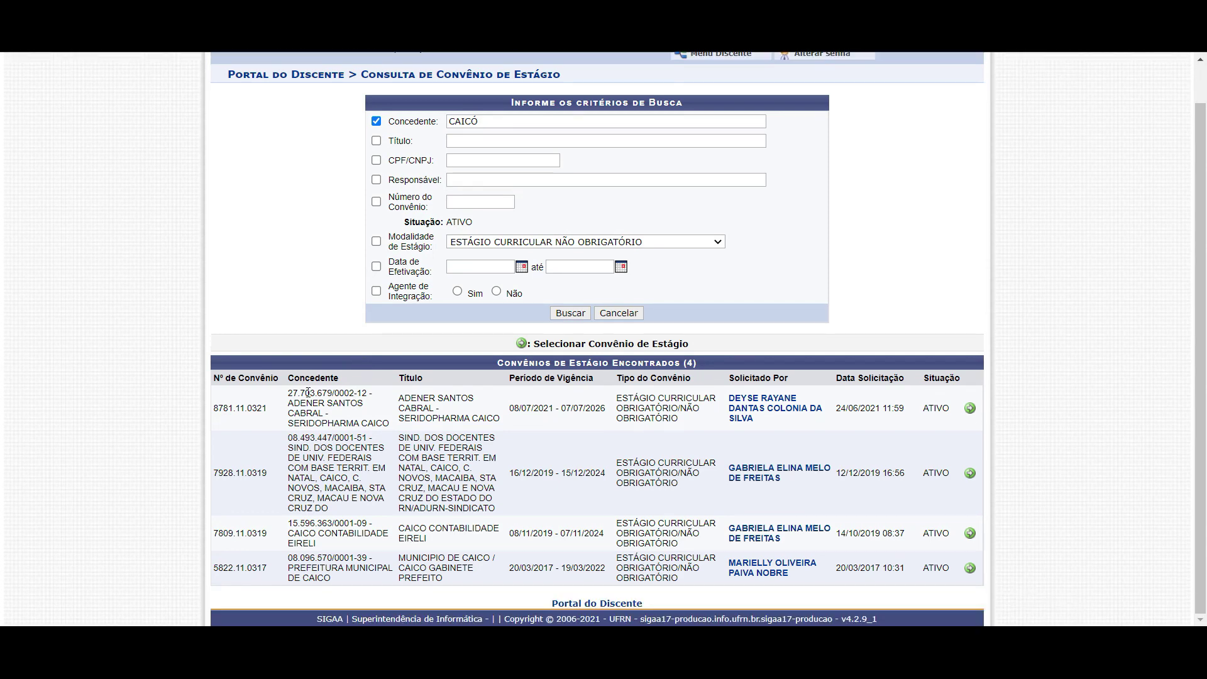
Point out the four CAICÓ agreements, including CAICO CONTABILIDADE, the prefecture and teachers' union
{"action": "mouse_move", "coordinate": [430, 121]}
{"action": "left_mouse_down"}
{"action": "mouse_move", "coordinate": [419, 123]}
{"action": "mouse_move", "coordinate": [438, 138]}
{"action": "left_mouse_up"}
{"action": "left_click", "coordinate": [304, 429]}
{"action": "left_click_drag", "start_coordinate": [287, 533], "coordinate": [363, 538]}
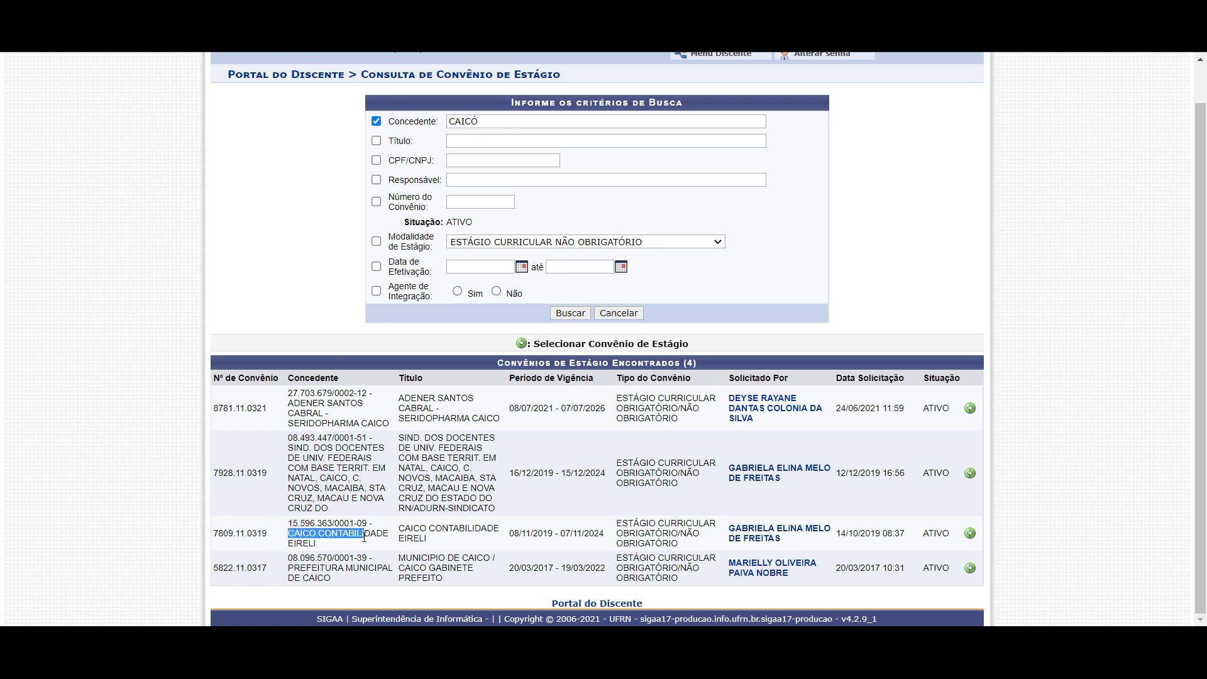
{"action": "left_click_drag", "start_coordinate": [293, 568], "coordinate": [369, 572]}
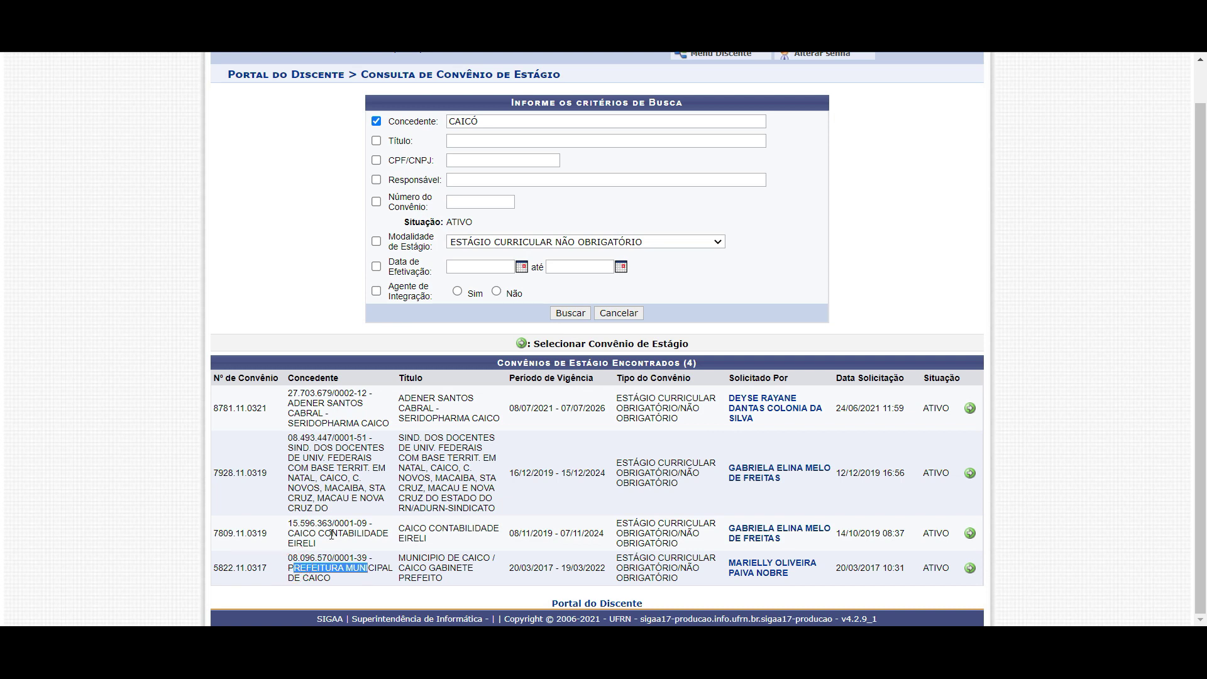
{"action": "left_click_drag", "start_coordinate": [293, 448], "coordinate": [340, 477]}
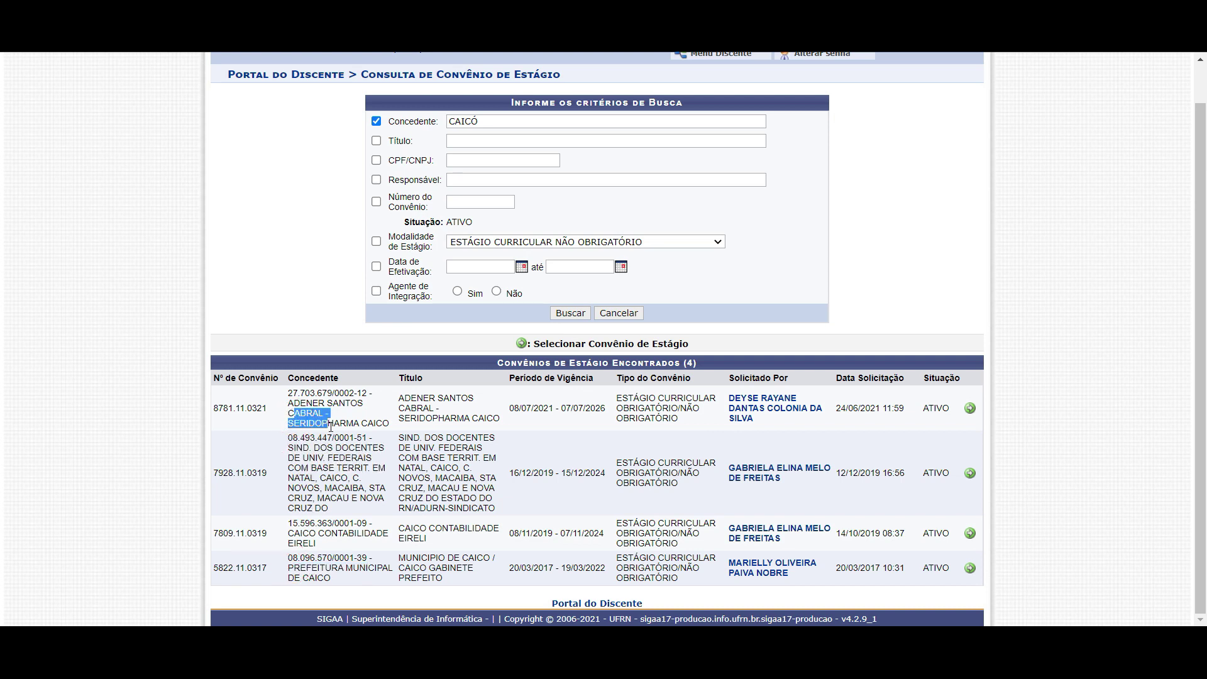
{"action": "left_click_drag", "start_coordinate": [371, 438], "coordinate": [332, 422]}
{"action": "left_click", "coordinate": [332, 422]}
{"action": "left_click_drag", "start_coordinate": [290, 557], "coordinate": [335, 579]}
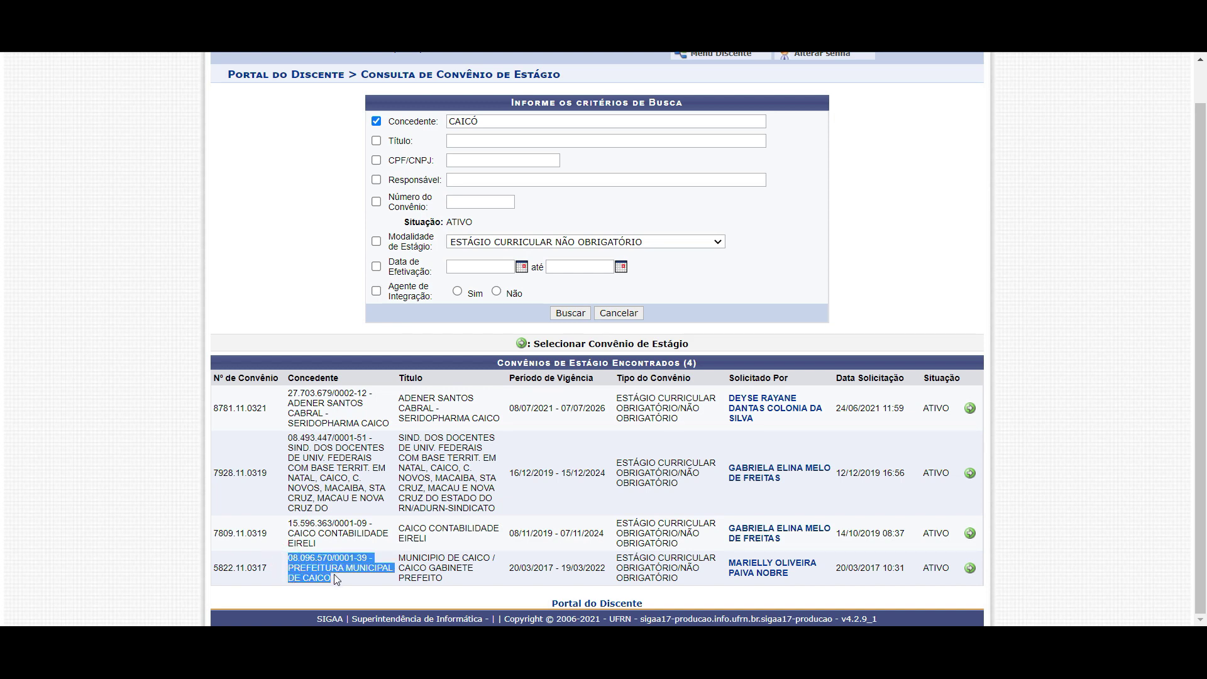
{"action": "left_click", "coordinate": [335, 579]}
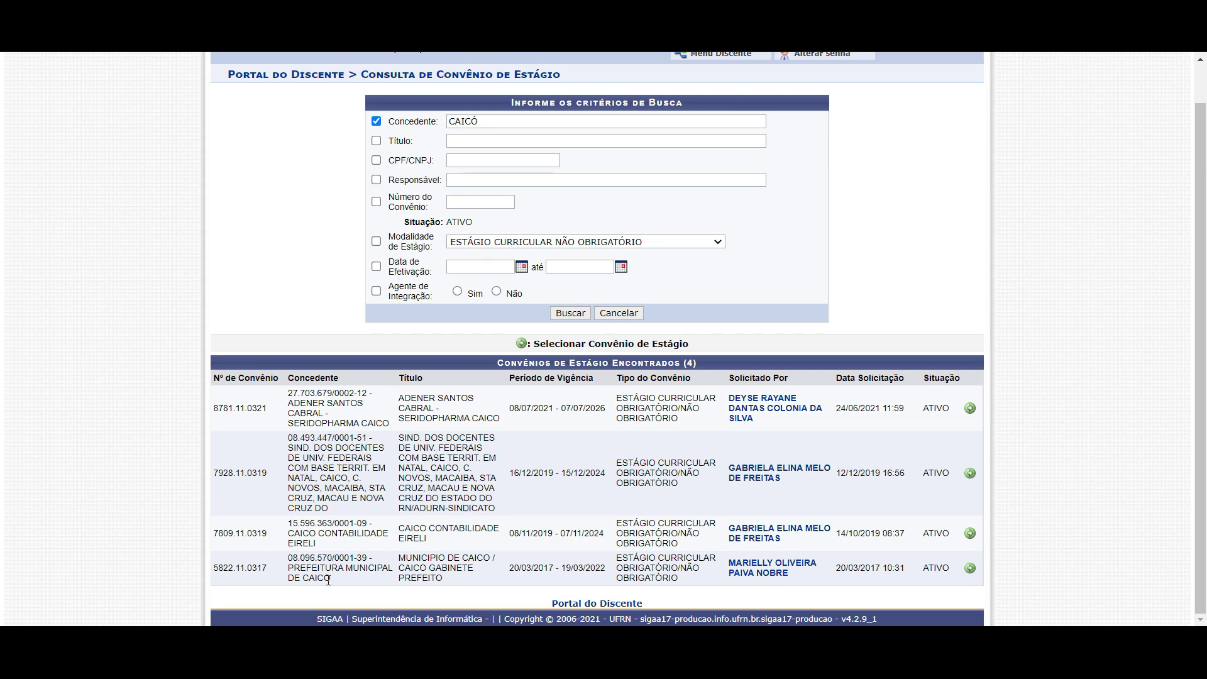
{"action": "left_click_drag", "start_coordinate": [291, 558], "coordinate": [338, 585]}
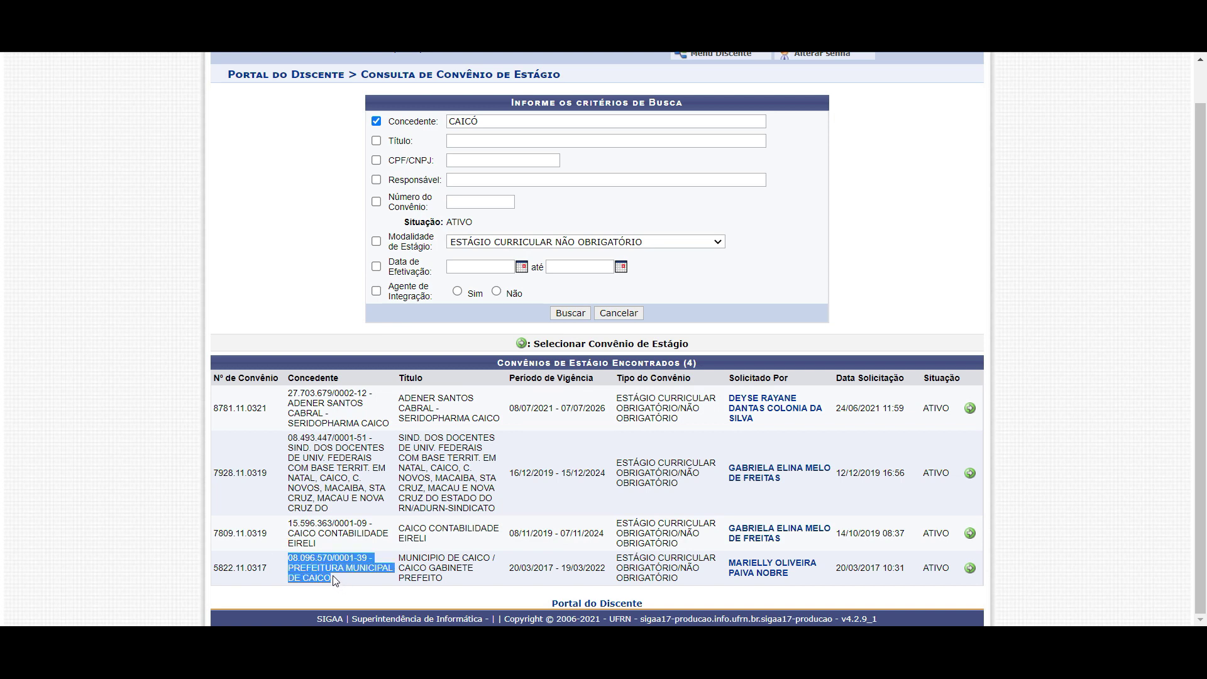
{"action": "left_click_drag", "start_coordinate": [311, 567], "coordinate": [363, 577]}
{"action": "left_click", "coordinate": [339, 585]}
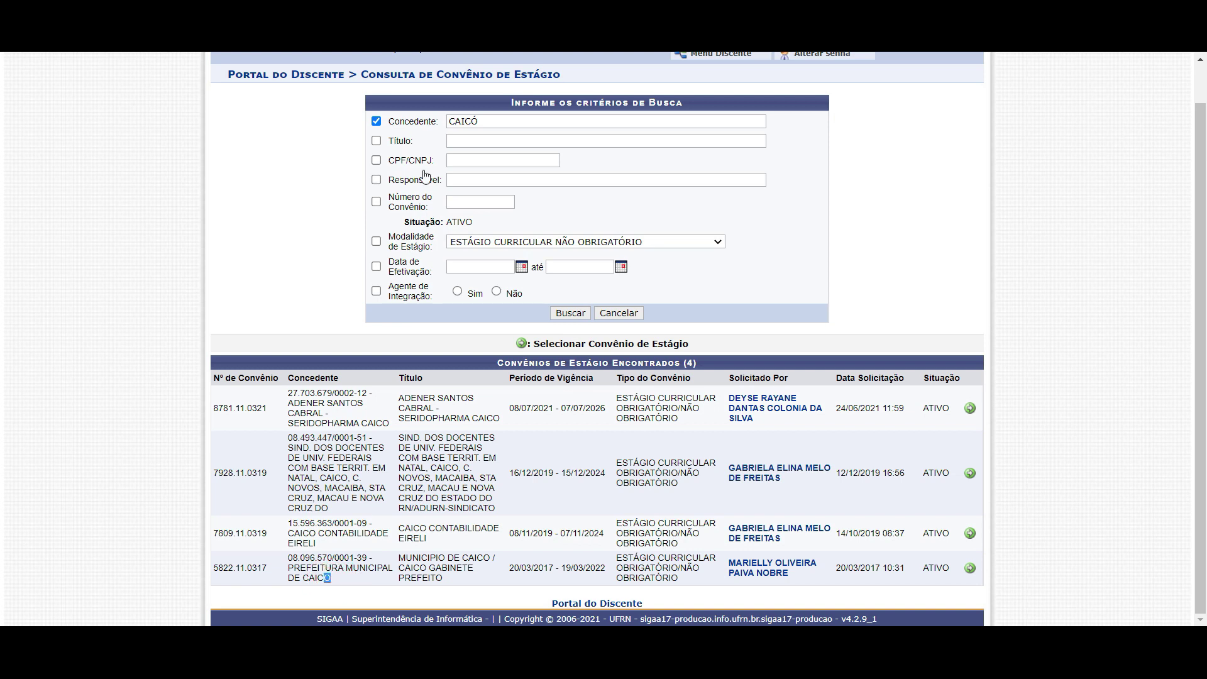
Search agreements for grantor TIMBAUBA and review the active Timbaúba municipality agreement
{"action": "left_click_drag", "start_coordinate": [487, 121], "coordinate": [437, 128]}
{"action": "key", "text": "BackSpace"}
{"action": "type", "text": "TIMBAUD"}
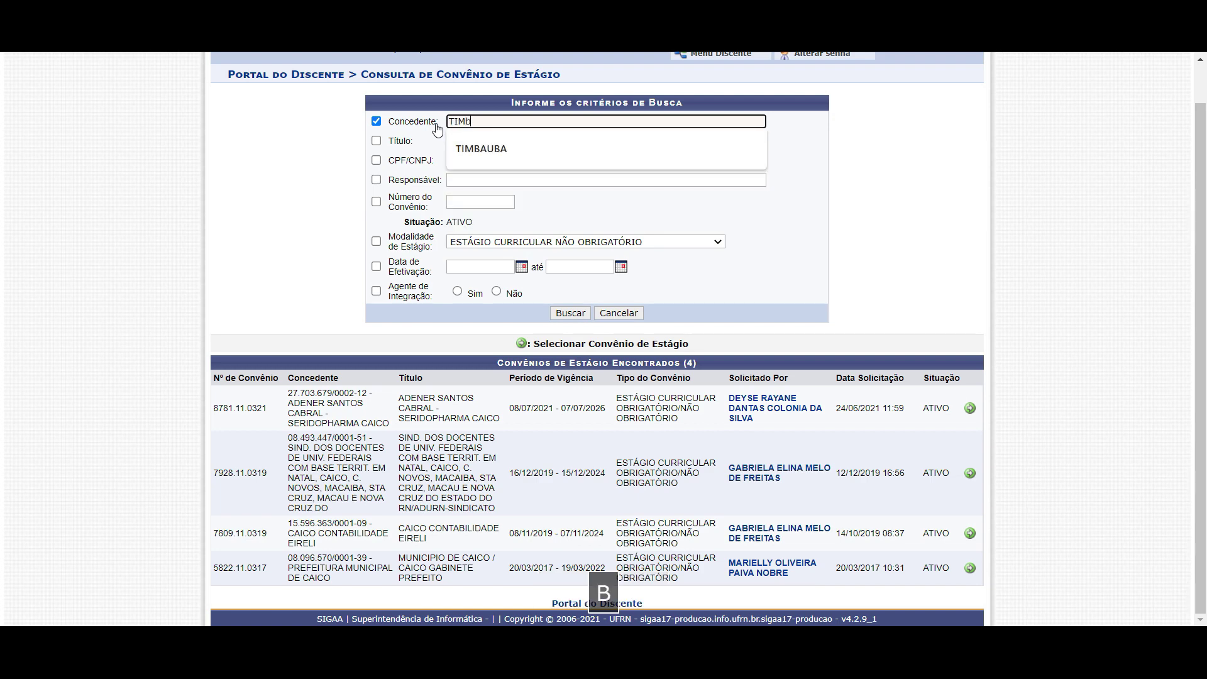
{"action": "key", "text": "BackSpace"}
{"action": "left_click", "coordinate": [465, 140]}
{"action": "left_click", "coordinate": [573, 311]}
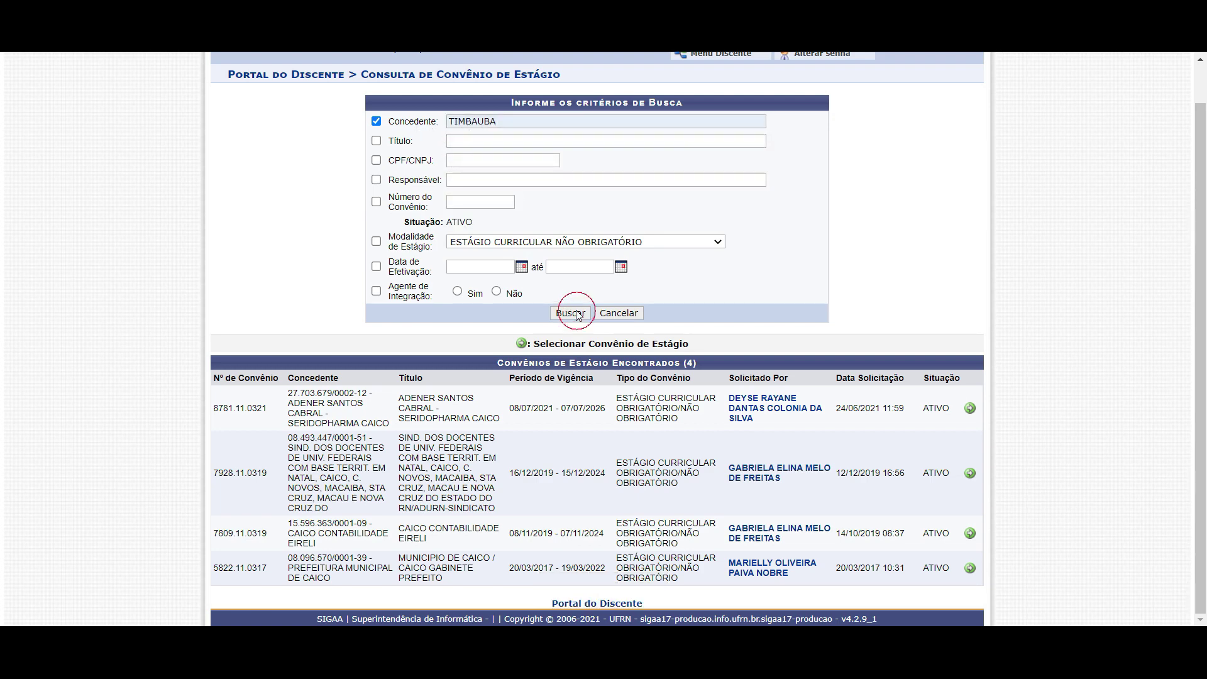
{"action": "mouse_move", "coordinate": [302, 446]}
{"action": "left_mouse_down"}
{"action": "mouse_move", "coordinate": [345, 456]}
{"action": "mouse_move", "coordinate": [323, 445]}
{"action": "left_mouse_up"}
{"action": "left_click", "coordinate": [304, 490]}
{"action": "left_click_drag", "start_coordinate": [935, 460], "coordinate": [943, 461]}
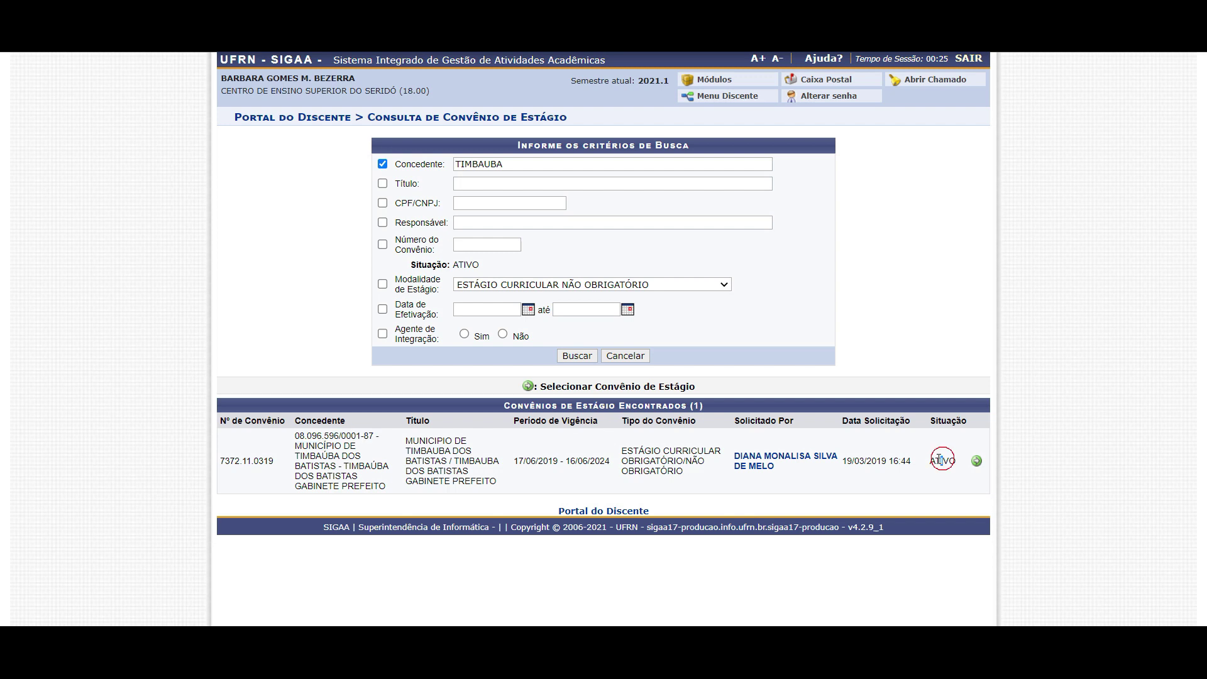
Replace the grantor filter with SERRA NEGRA DO NORTE and run the search
{"action": "double_click", "coordinate": [527, 165]}
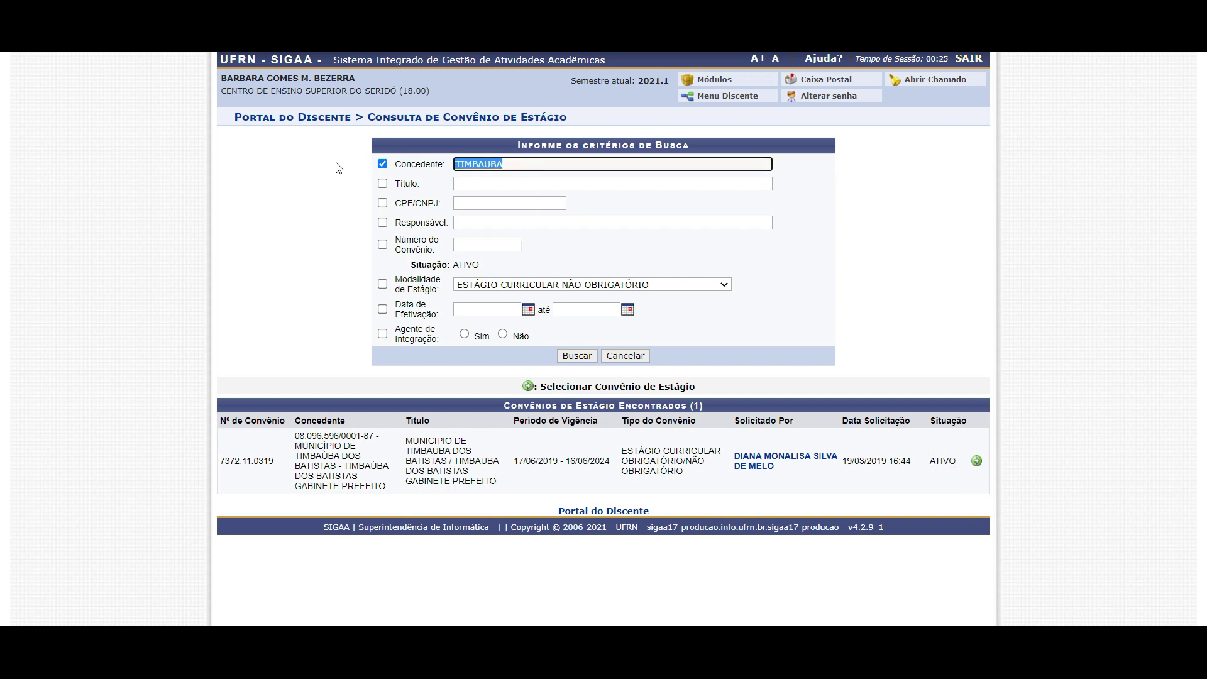
{"action": "key", "text": "BackSpace"}
{"action": "type", "text": "sERRA ND"}
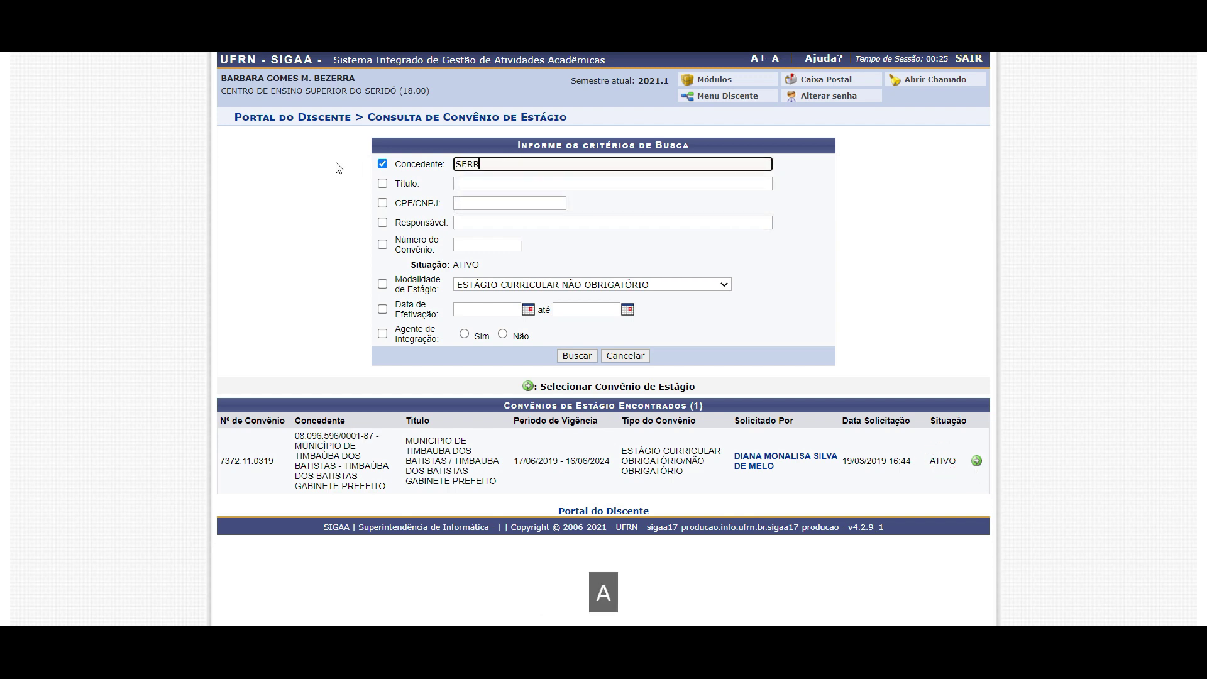
{"action": "key", "text": "BackSpace"}
{"action": "type", "text": "EGRA DO NORTE"}
{"action": "key", "text": "Return"}
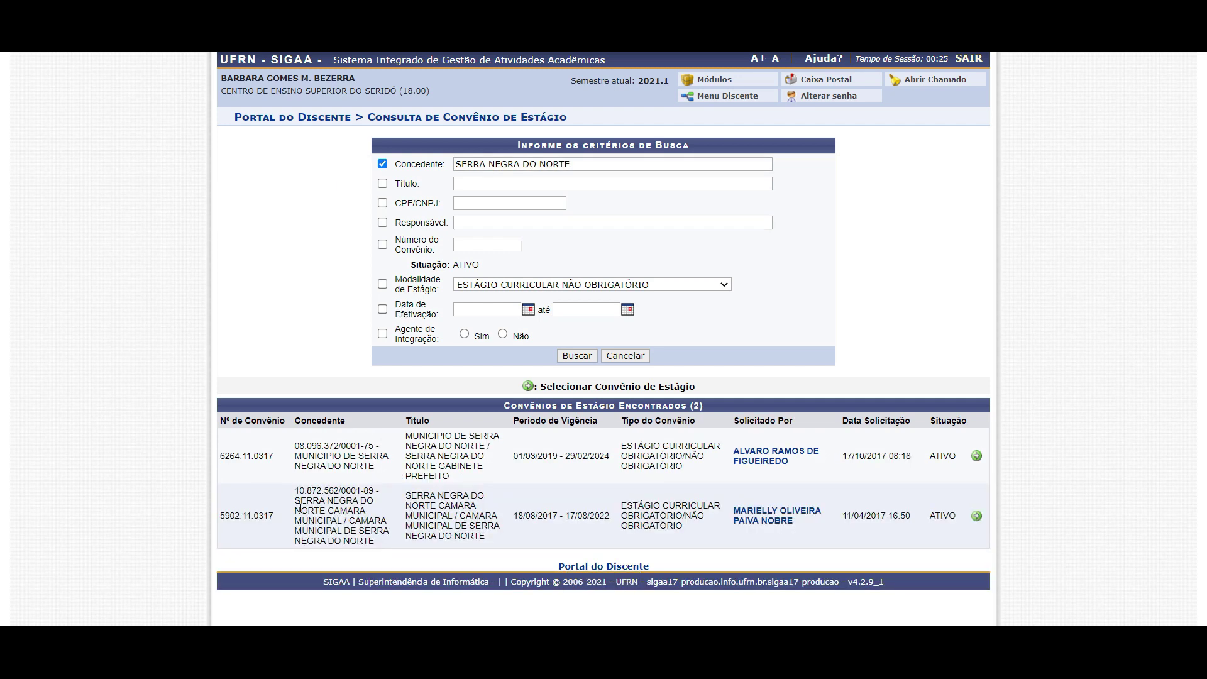
Review the two SERRA NEGRA DO NORTE agreements, then erase the grantor search text
{"action": "left_click_drag", "start_coordinate": [340, 520], "coordinate": [335, 510]}
{"action": "left_click_drag", "start_coordinate": [318, 456], "coordinate": [368, 466]}
{"action": "left_click", "coordinate": [365, 465]}
{"action": "left_click_drag", "start_coordinate": [345, 445], "coordinate": [321, 456]}
{"action": "left_click", "coordinate": [324, 455]}
{"action": "left_click_drag", "start_coordinate": [580, 163], "coordinate": [427, 165]}
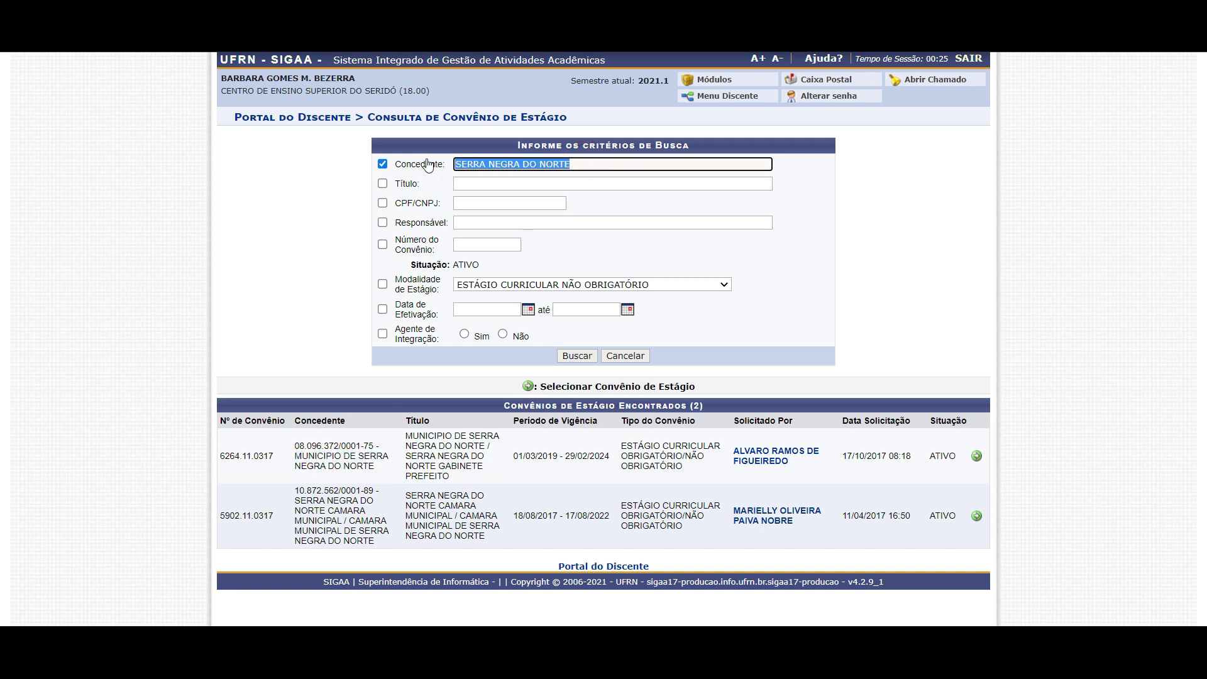
{"action": "key", "text": "BackSpace"}
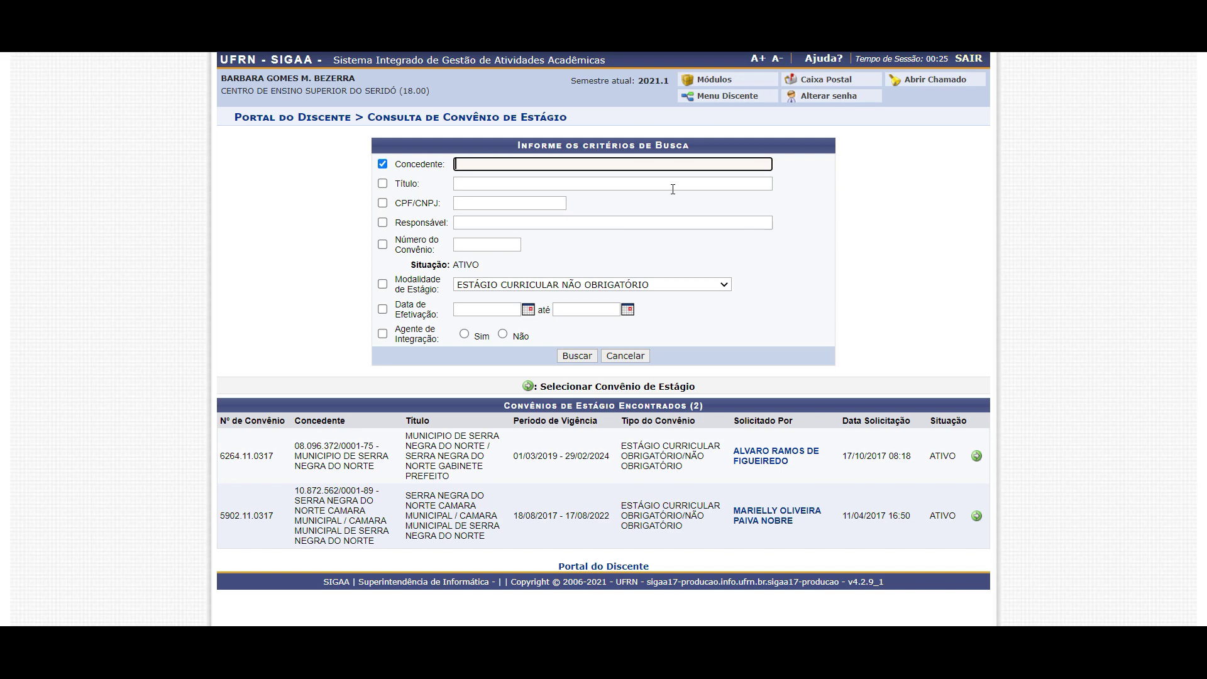
Search grantor GOVERNO, review the Escola de Governo agreement, then replace the filter with SEEC
{"action": "type", "text": "GOVERNO"}
{"action": "key", "text": "Return"}
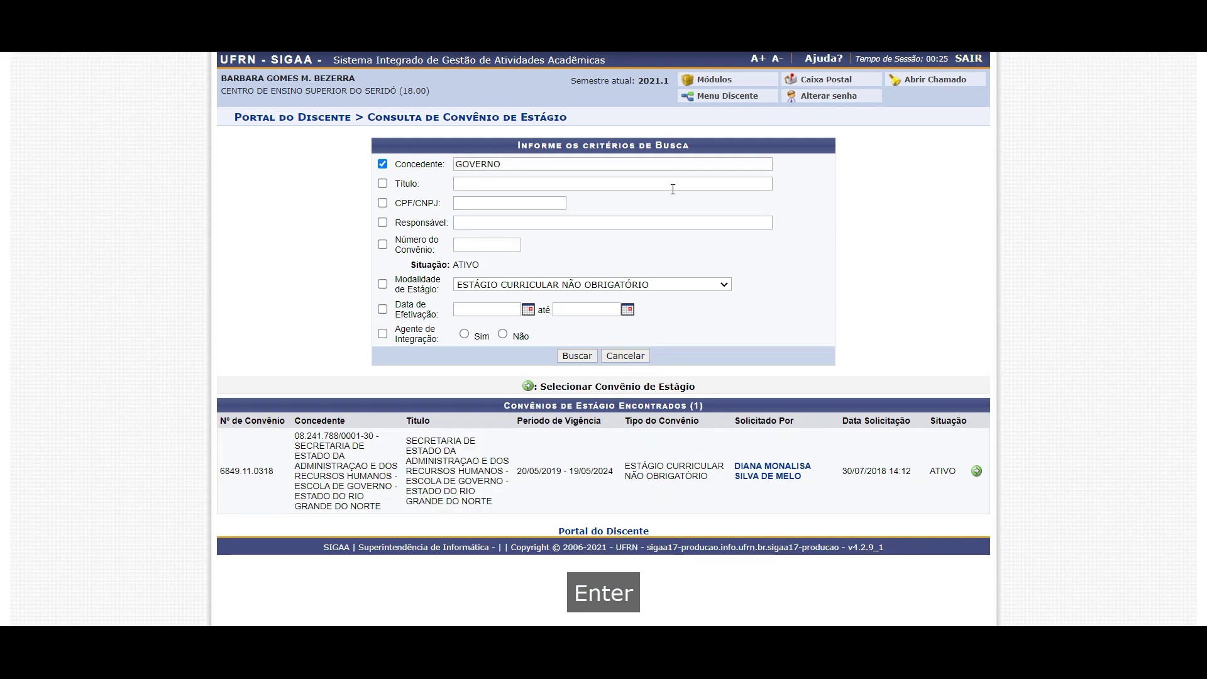
{"action": "left_click_drag", "start_coordinate": [318, 455], "coordinate": [364, 498]}
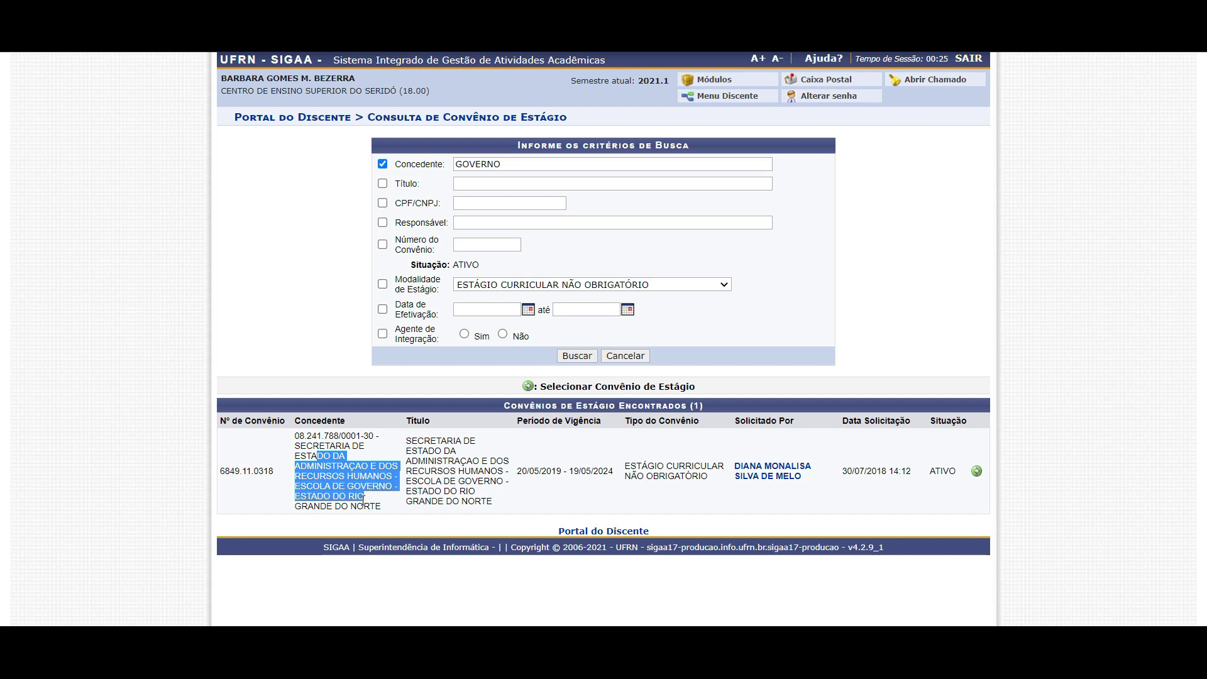
{"action": "left_click", "coordinate": [357, 485]}
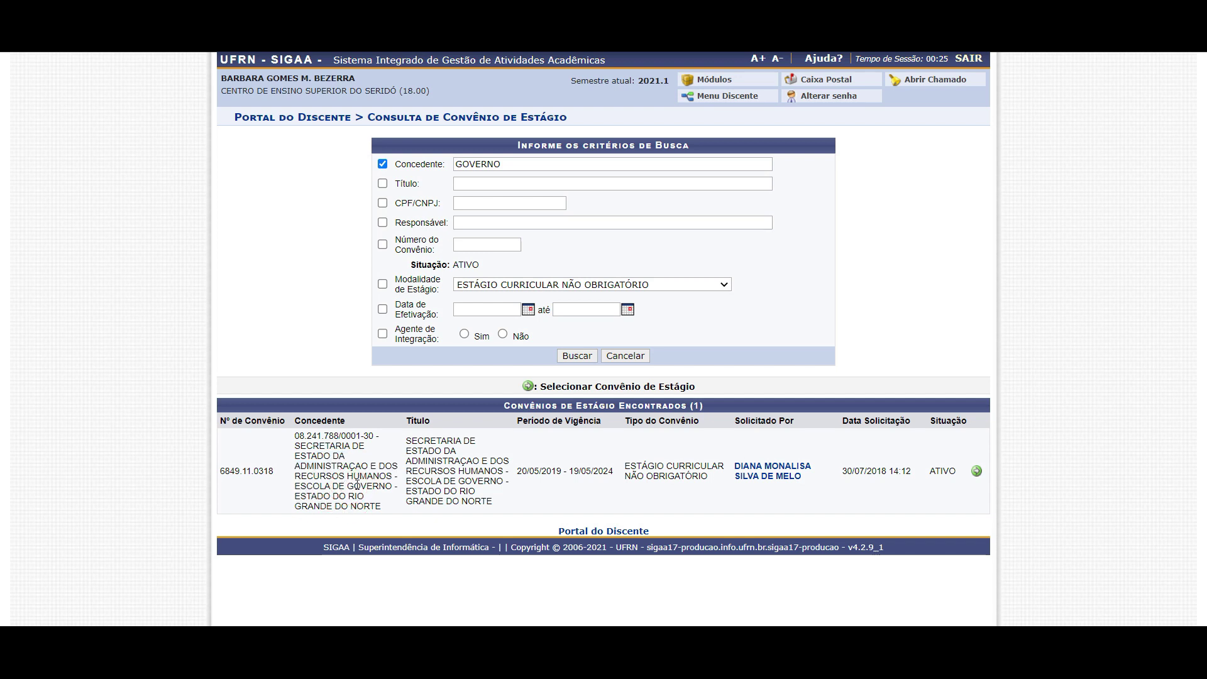
{"action": "left_click_drag", "start_coordinate": [352, 484], "coordinate": [385, 486]}
{"action": "left_click", "coordinate": [503, 165]}
{"action": "left_click_drag", "start_coordinate": [504, 165], "coordinate": [460, 162]}
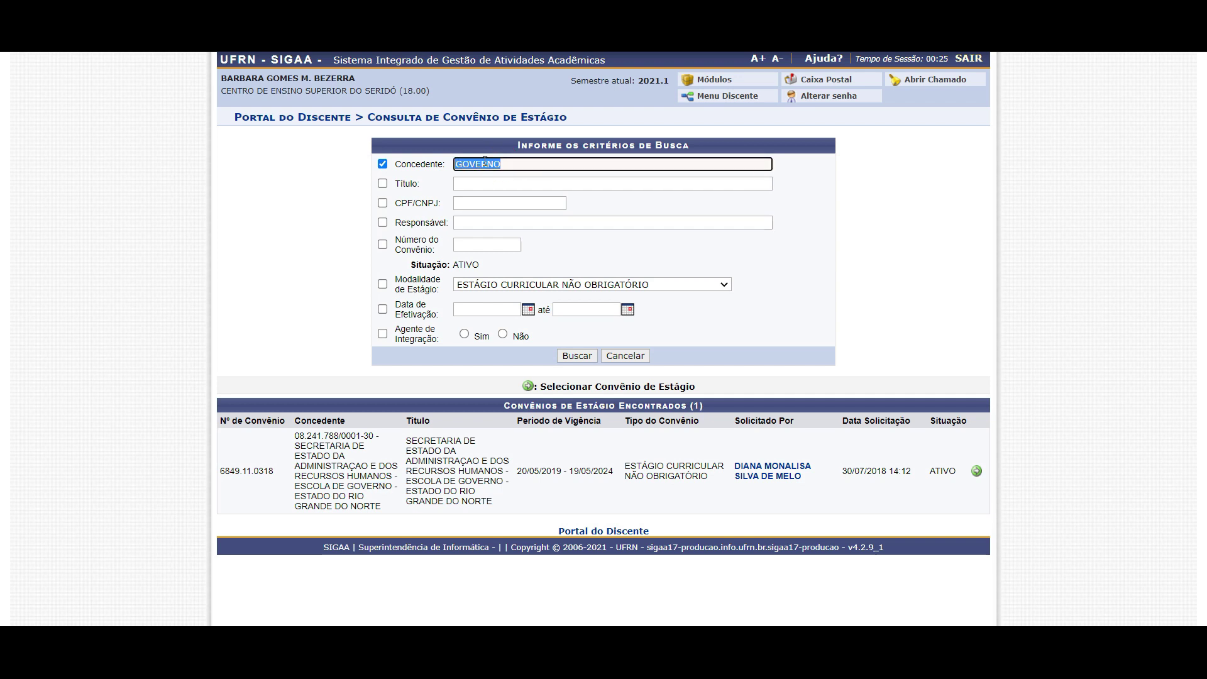
{"action": "key", "text": "BackSpace"}
{"action": "type", "text": "SEEC"}
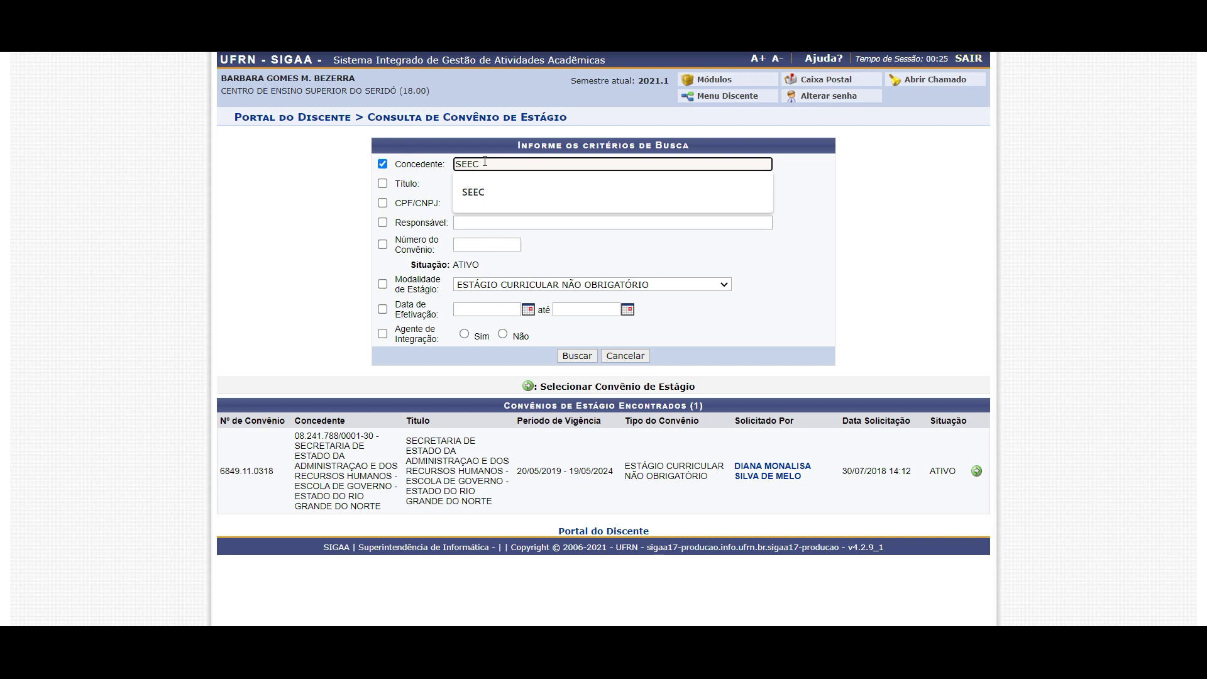
Search grantor SEEC, fixing the garbled text and accepting the SEEC suggestion
{"action": "key", "text": "Return"}
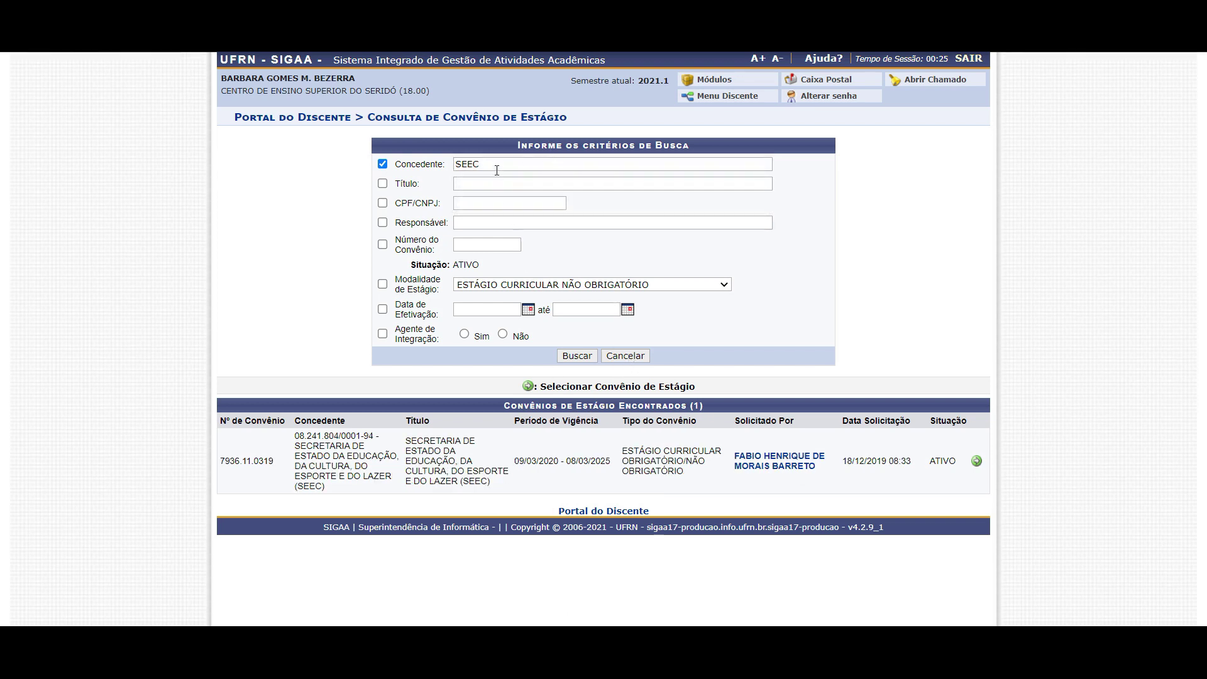
{"action": "left_click_drag", "start_coordinate": [456, 164], "coordinate": [480, 164]}
{"action": "left_click", "coordinate": [465, 164]}
{"action": "key", "text": "BackSpace"}
{"action": "key", "text": "BackSpace"}
{"action": "type", "text": "EC"}
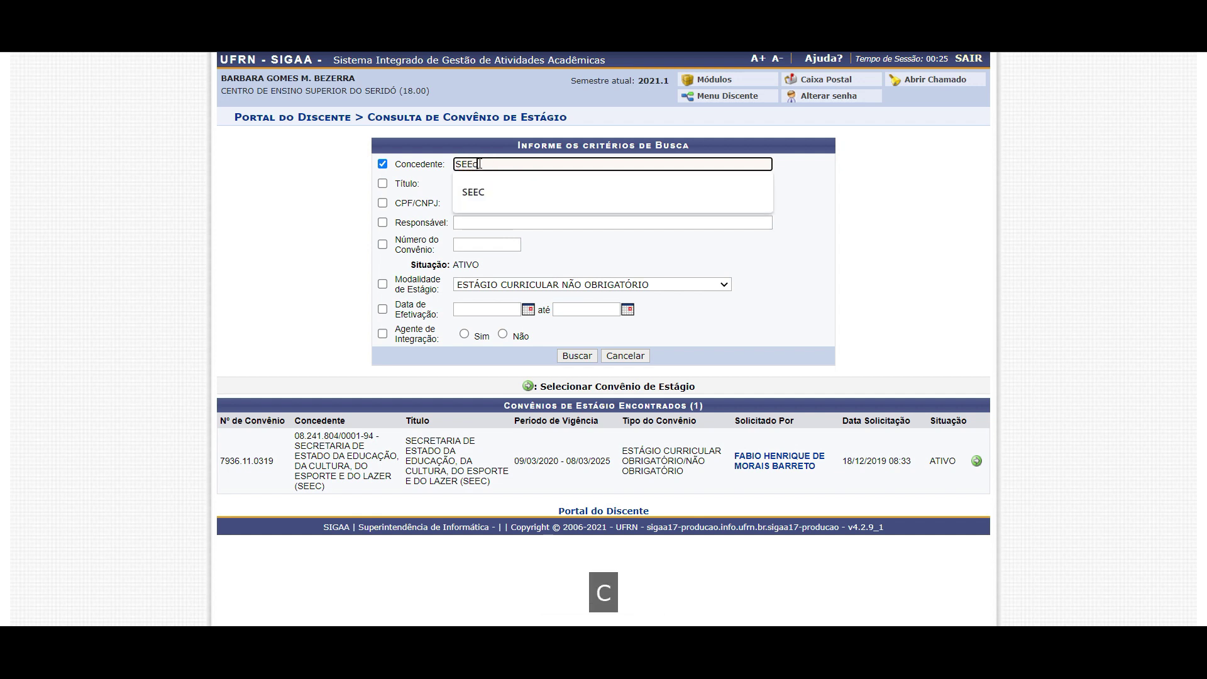
{"action": "left_click", "coordinate": [473, 191]}
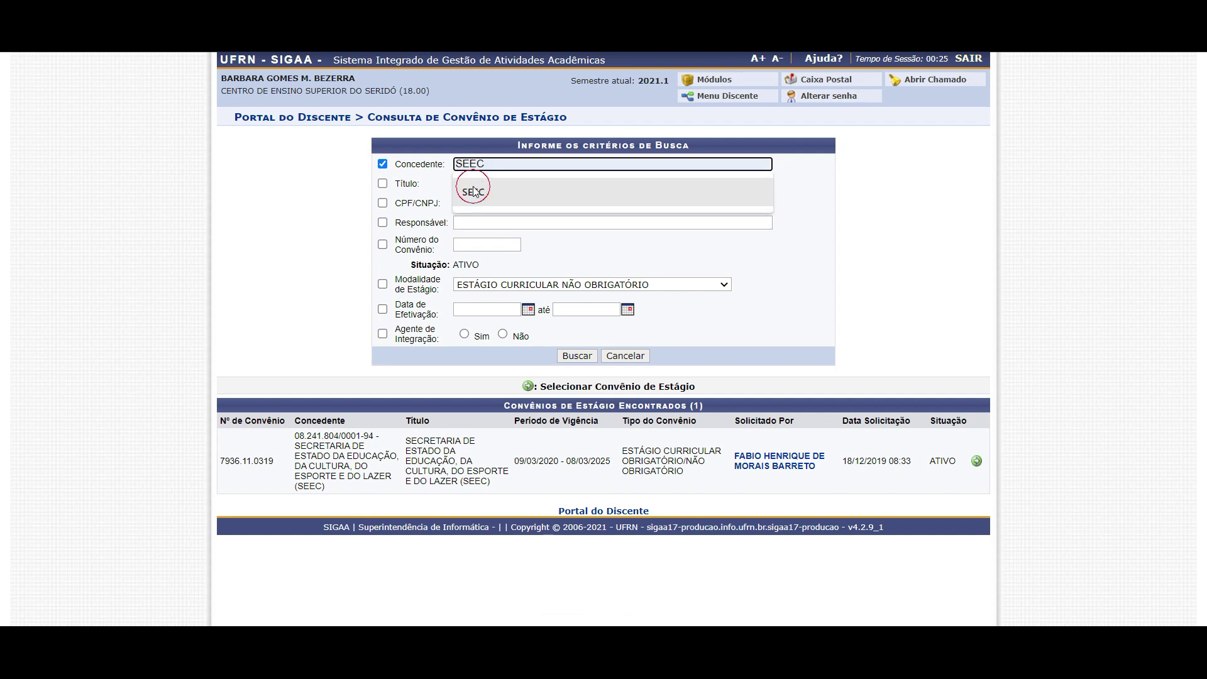
Review the SEEC education secretariat agreement and its ATIVO status, then select SEEC in the field
{"action": "left_click_drag", "start_coordinate": [300, 445], "coordinate": [381, 478]}
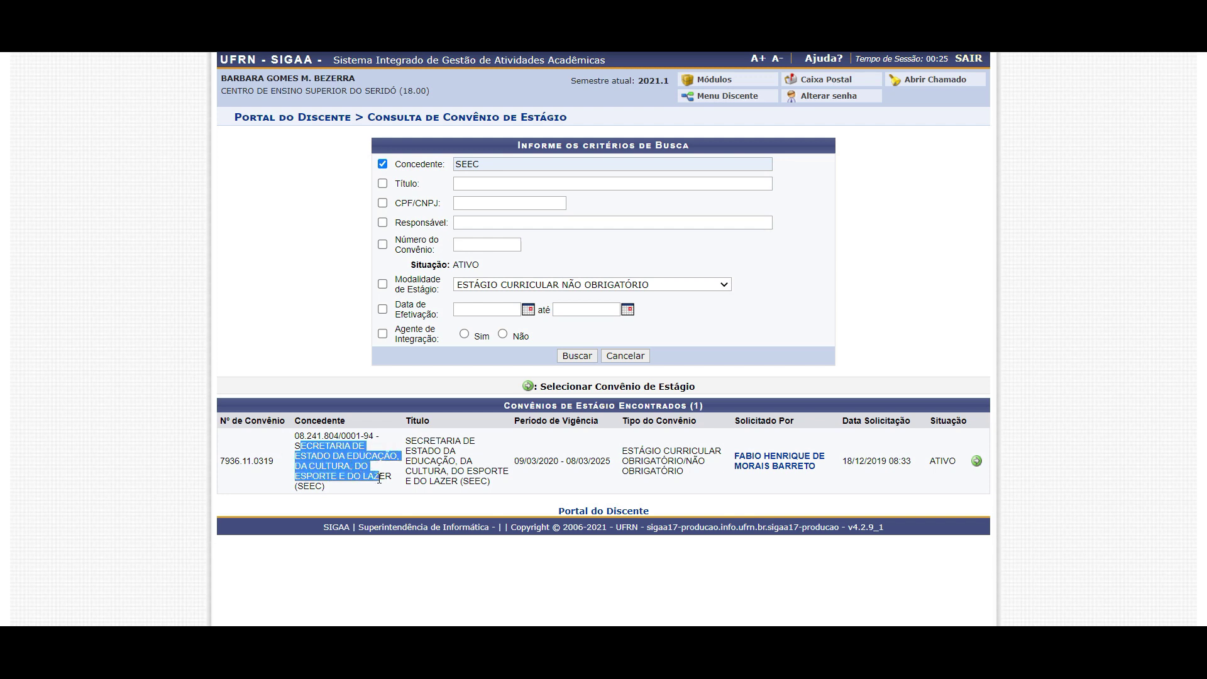
{"action": "left_click", "coordinate": [299, 483]}
{"action": "left_click_drag", "start_coordinate": [300, 483], "coordinate": [320, 486]}
{"action": "left_click_drag", "start_coordinate": [501, 459], "coordinate": [553, 462]}
{"action": "left_click_drag", "start_coordinate": [934, 462], "coordinate": [947, 466]}
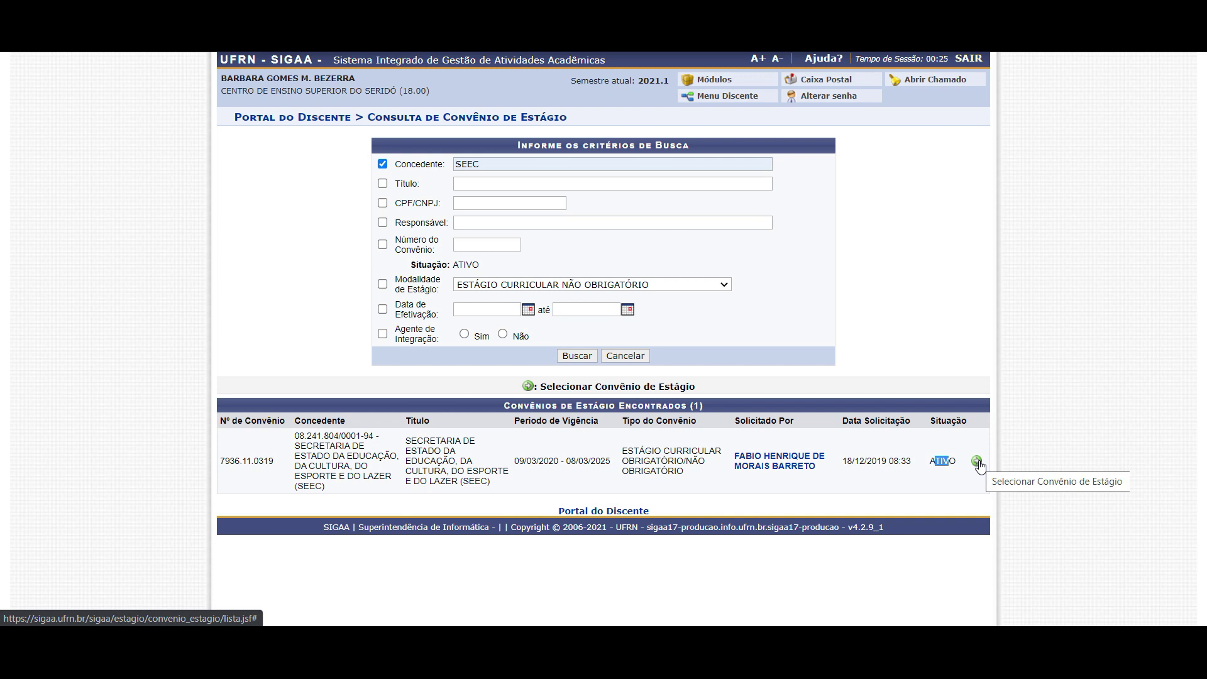
{"action": "left_click", "coordinate": [511, 165]}
{"action": "double_click", "coordinate": [509, 157]}
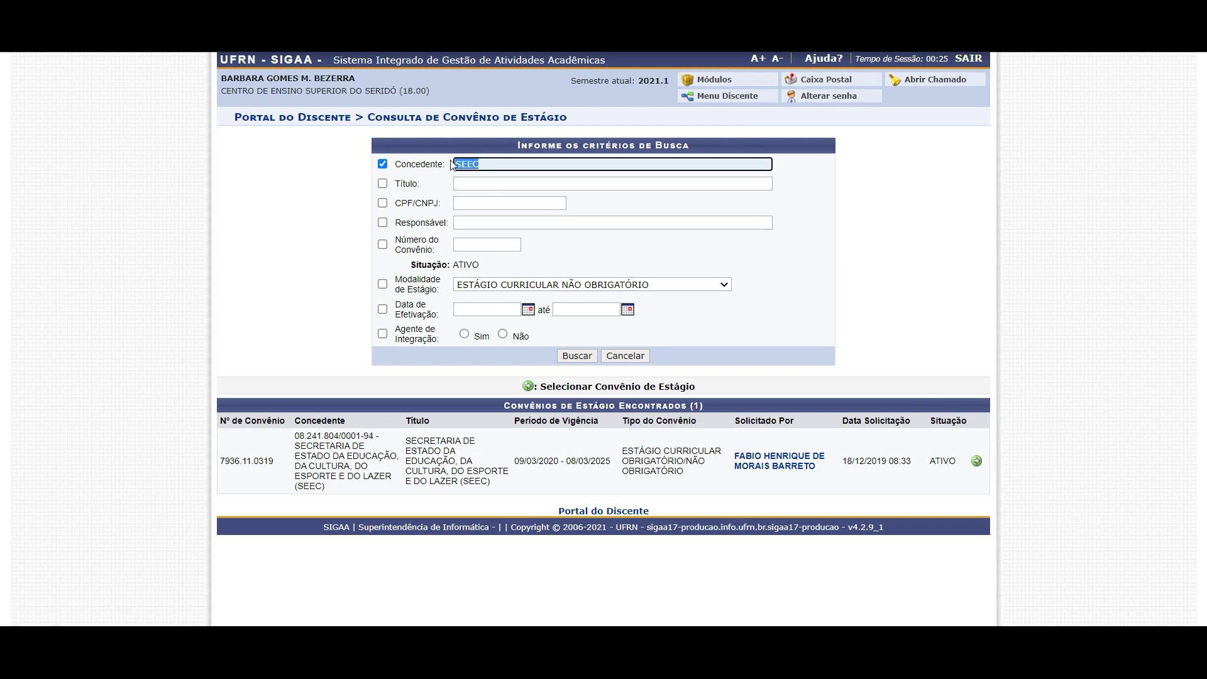
Search grantor CAICO again and select the PREFEITURA MUNICIPAL DE CAICO agreement (5822.11.0317)
{"action": "type", "text": "CAICO"}
{"action": "key", "text": "Return"}
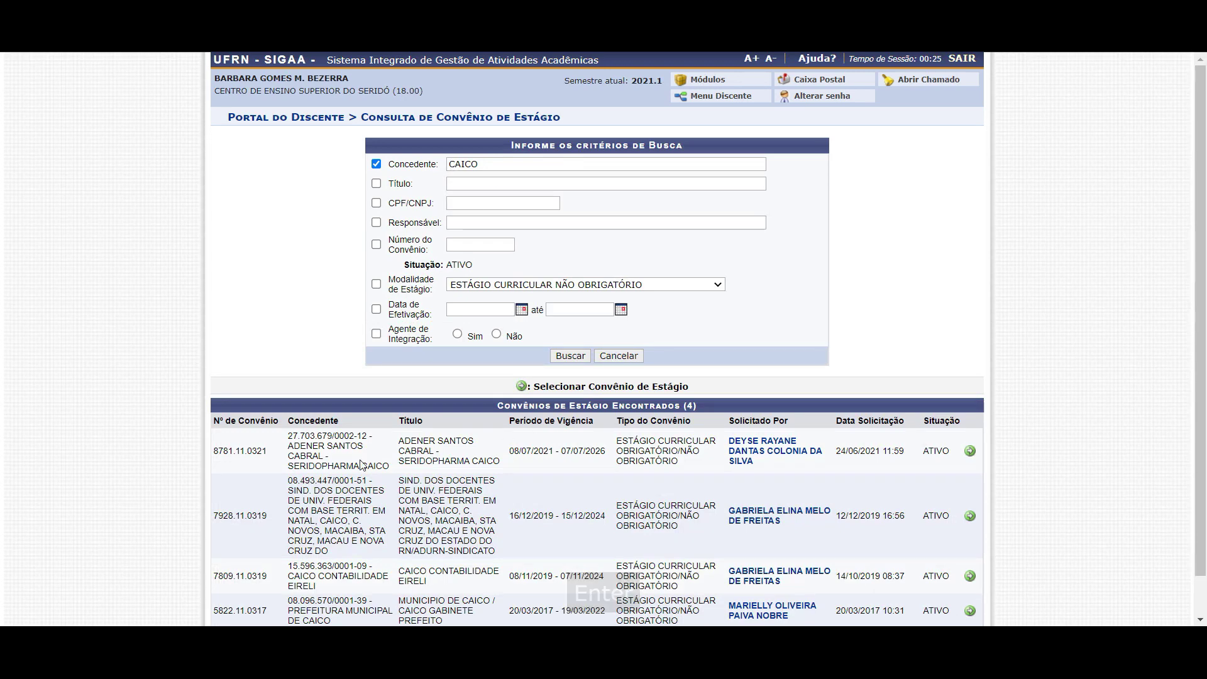
{"action": "scroll", "coordinate": [410, 466], "scroll_direction": "down", "scroll_amount": 1}
{"action": "left_click_drag", "start_coordinate": [298, 558], "coordinate": [371, 573]}
{"action": "left_click", "coordinate": [303, 565]}
{"action": "left_click_drag", "start_coordinate": [291, 557], "coordinate": [370, 577]}
{"action": "left_click", "coordinate": [343, 571]}
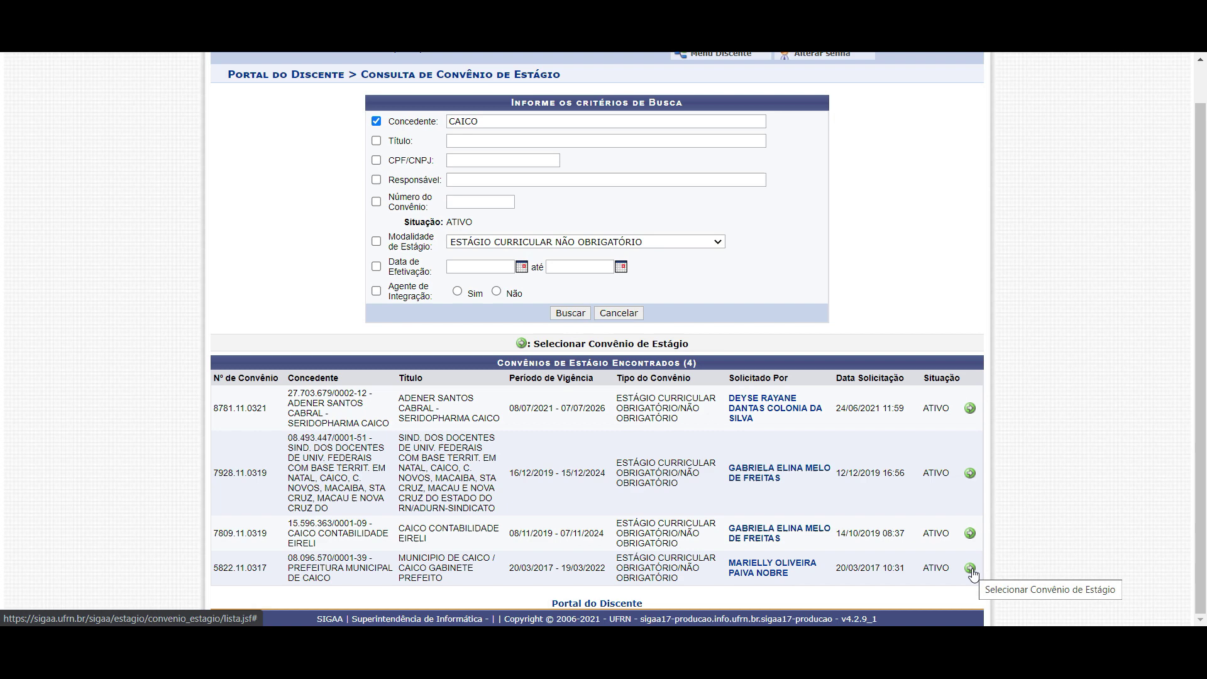
{"action": "left_click", "coordinate": [969, 568]}
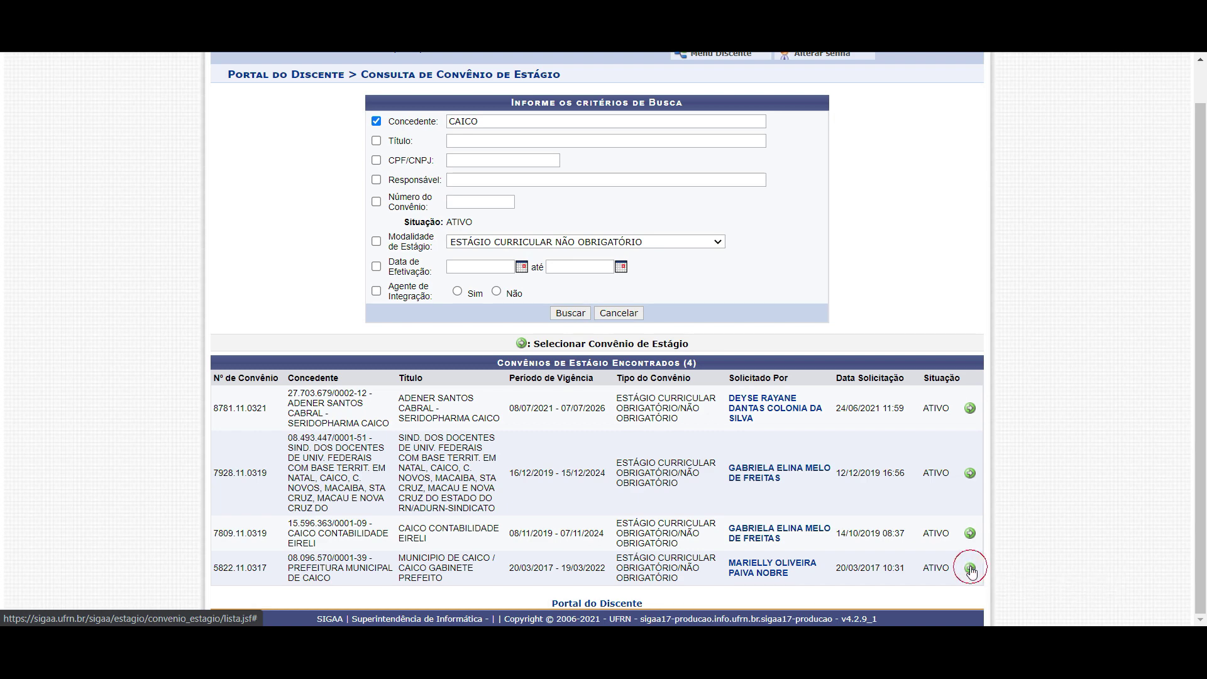
Review the pre-filled grantor and student details, then expand the Tipo do Estágio dropdown
{"action": "scroll", "coordinate": [744, 360], "scroll_direction": "down", "scroll_amount": 3}
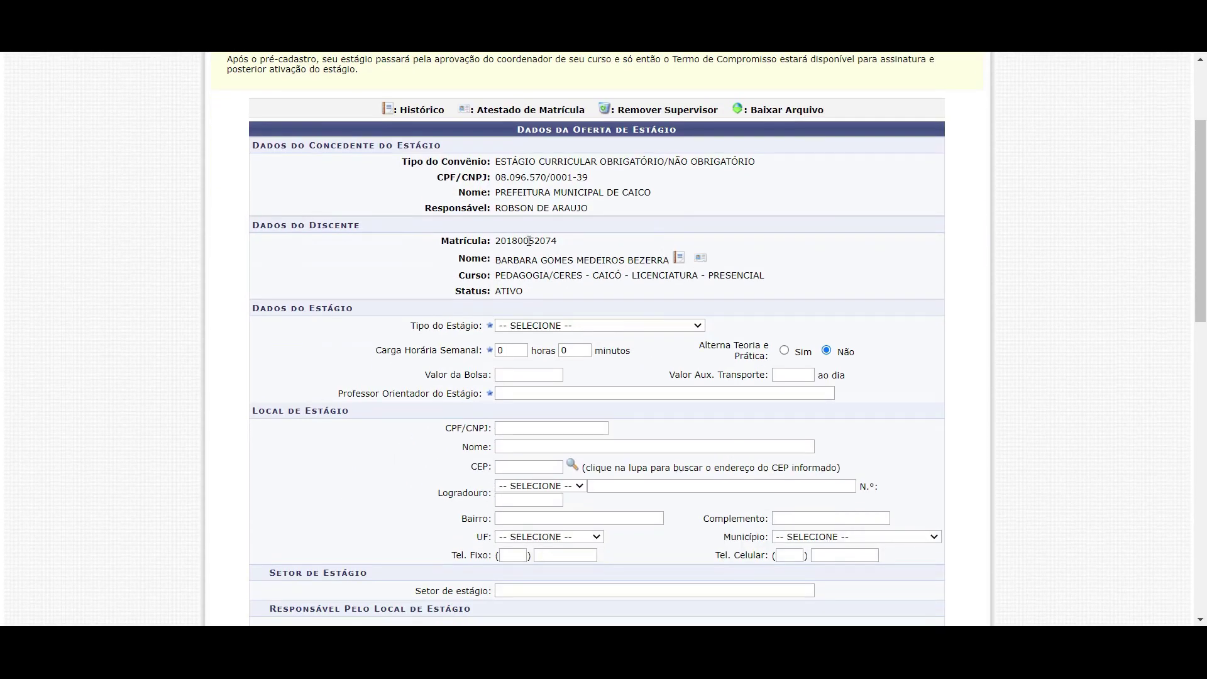
{"action": "left_click_drag", "start_coordinate": [507, 162], "coordinate": [599, 206]}
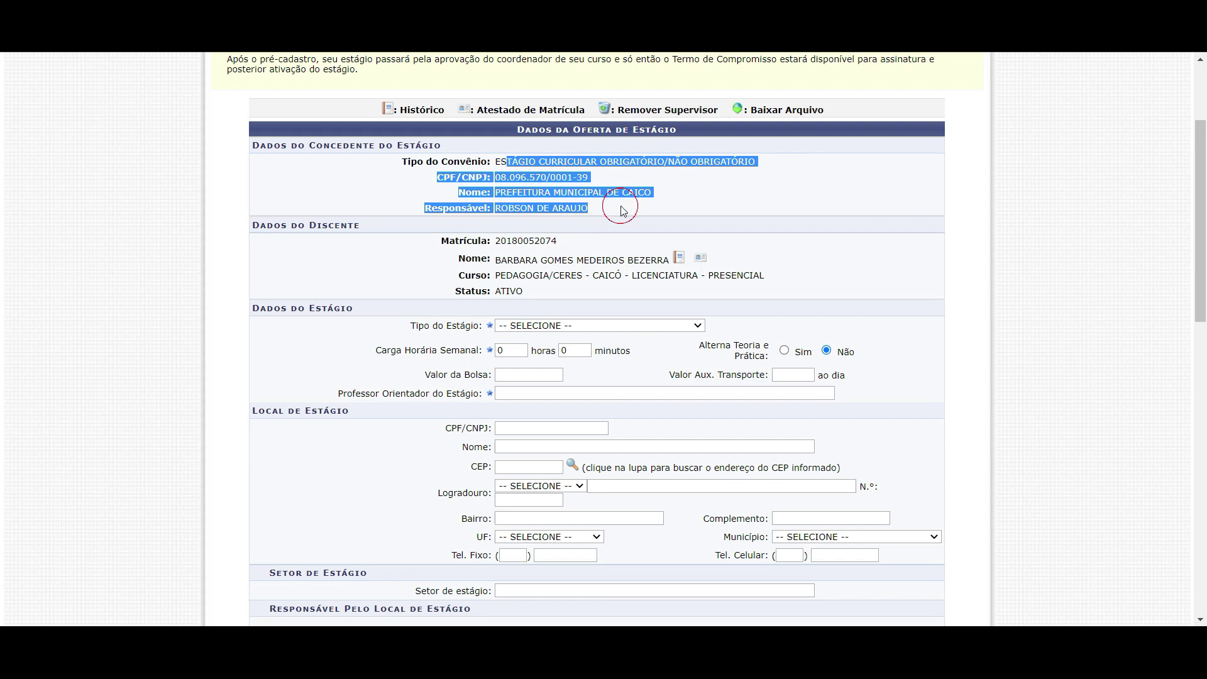
{"action": "left_click_drag", "start_coordinate": [474, 240], "coordinate": [522, 291]}
{"action": "scroll", "coordinate": [528, 195], "scroll_direction": "down", "scroll_amount": 2}
{"action": "left_click", "coordinate": [528, 190]}
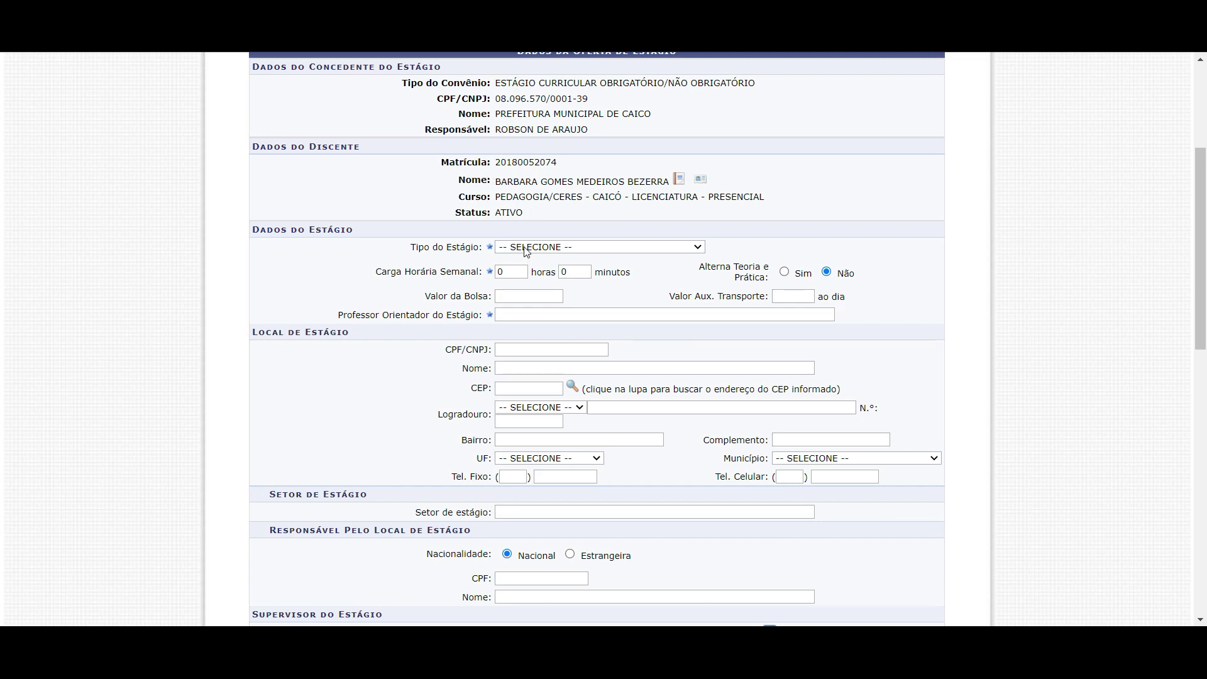
{"action": "left_click_drag", "start_coordinate": [252, 229], "coordinate": [388, 270]}
{"action": "left_click", "coordinate": [421, 266]}
{"action": "left_click", "coordinate": [517, 249]}
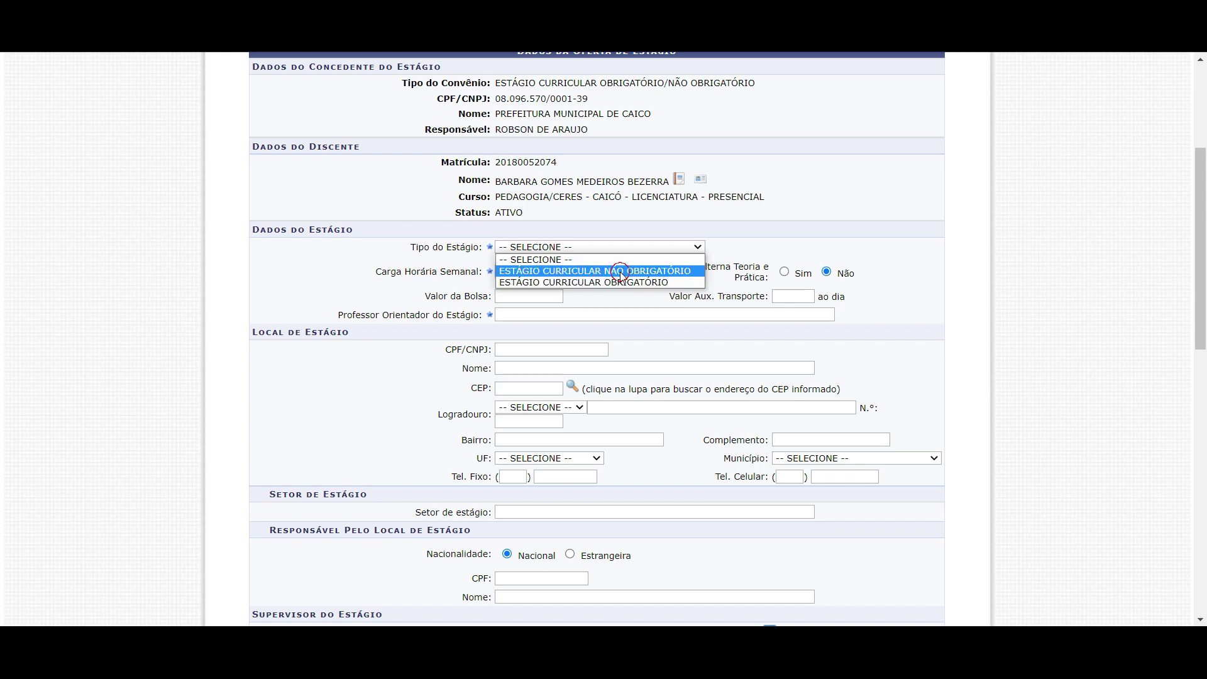
Set Tipo do Estágio to ESTÁGIO CURRICULAR OBRIGATÓRIO, replacing the initial NÃO OBRIGATÓRIO choice
{"action": "left_click", "coordinate": [620, 271]}
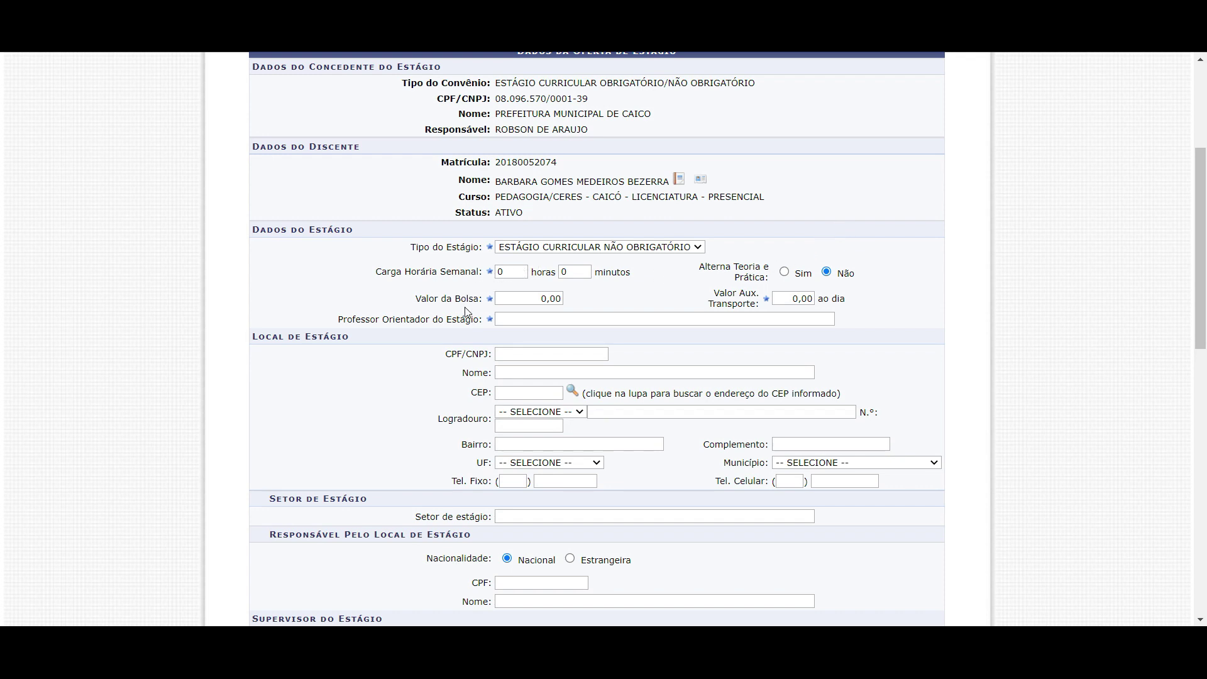
{"action": "left_click", "coordinate": [531, 251]}
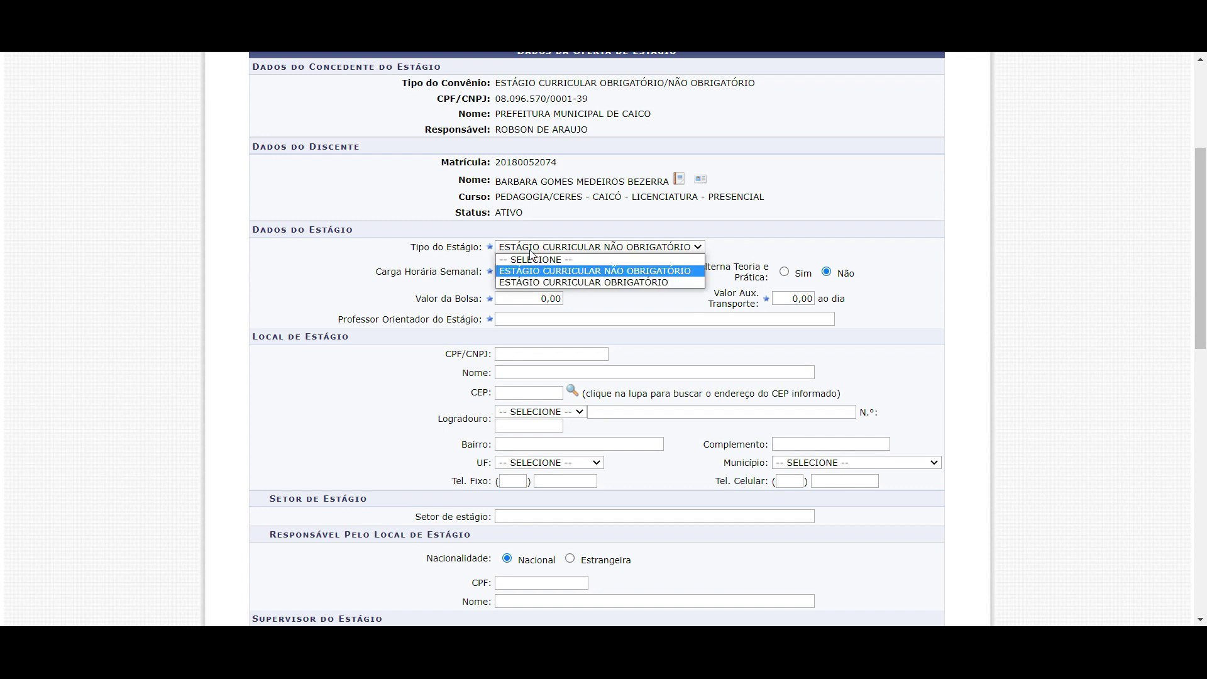
{"action": "left_click", "coordinate": [542, 283]}
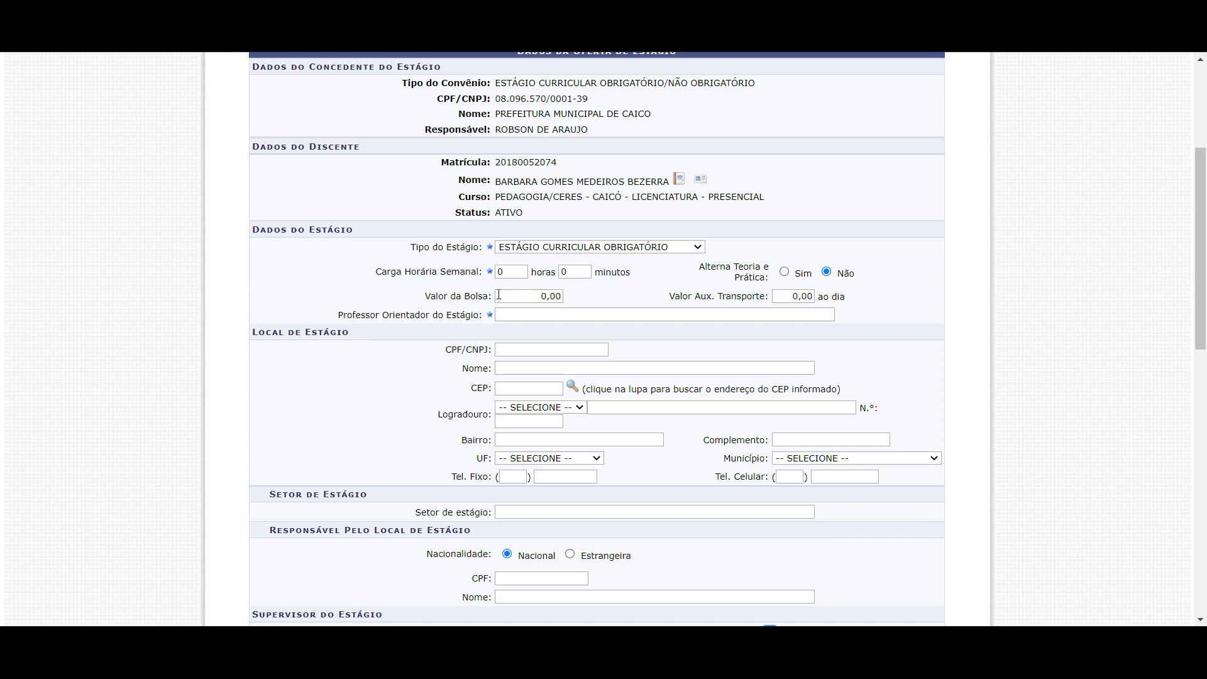
{"action": "left_click", "coordinate": [506, 273]}
{"action": "mouse_move", "coordinate": [479, 274]}
{"action": "left_mouse_down"}
{"action": "mouse_move", "coordinate": [398, 272]}
{"action": "mouse_move", "coordinate": [483, 271]}
{"action": "left_mouse_up"}
{"action": "left_click", "coordinate": [409, 274]}
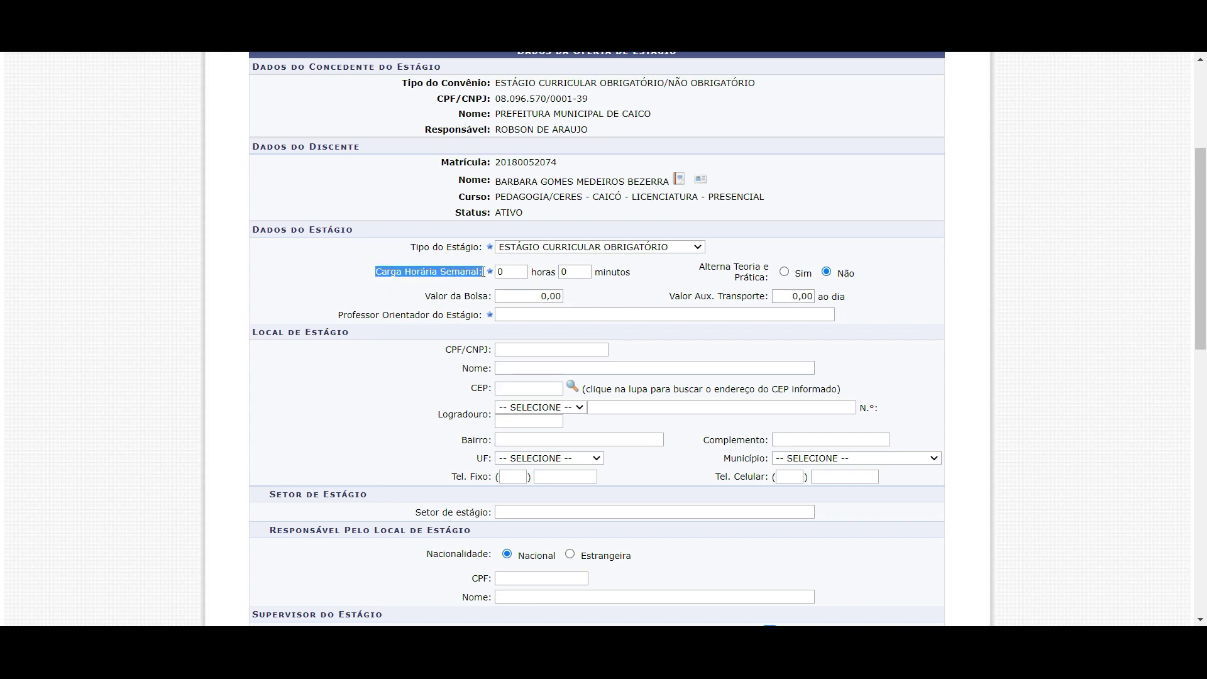
Try weekly hour values in Carga Horária Semanal, entering 20 and then 2
{"action": "left_click", "coordinate": [500, 271]}
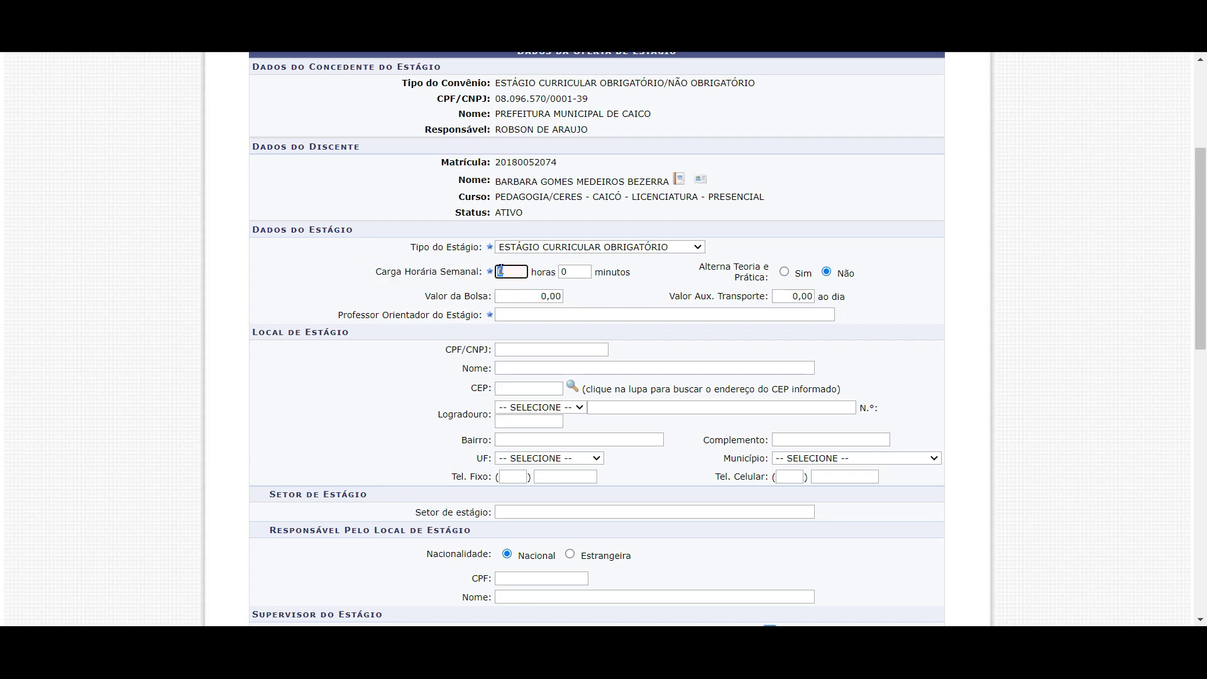
{"action": "left_click", "coordinate": [603, 270]}
{"action": "double_click", "coordinate": [424, 272]}
{"action": "left_click", "coordinate": [465, 272]}
{"action": "left_click_drag", "start_coordinate": [396, 272], "coordinate": [440, 272]}
{"action": "left_click", "coordinate": [500, 271]}
{"action": "type", "text": "20"}
{"action": "left_click_drag", "start_coordinate": [517, 271], "coordinate": [461, 268]}
{"action": "key", "text": "BackSpace"}
{"action": "type", "text": "2"}
{"action": "left_click", "coordinate": [454, 280]}
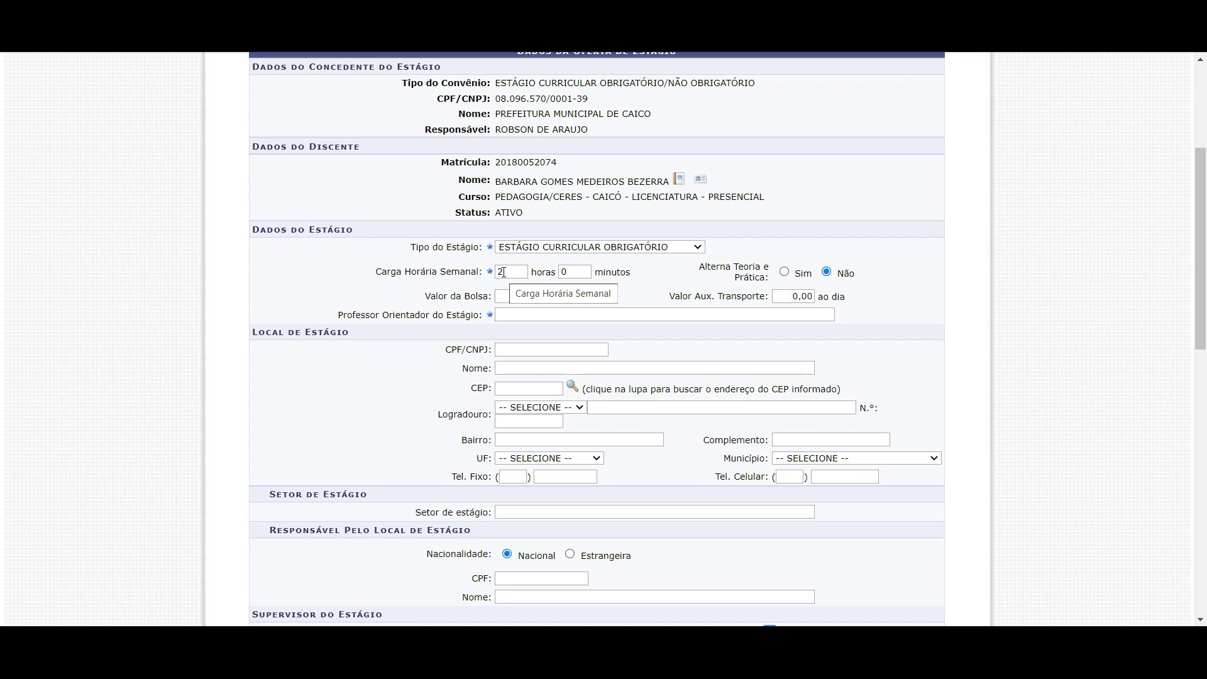
Set the weekly workload to 4 hours, leaving minutes at 0
{"action": "double_click", "coordinate": [503, 271]}
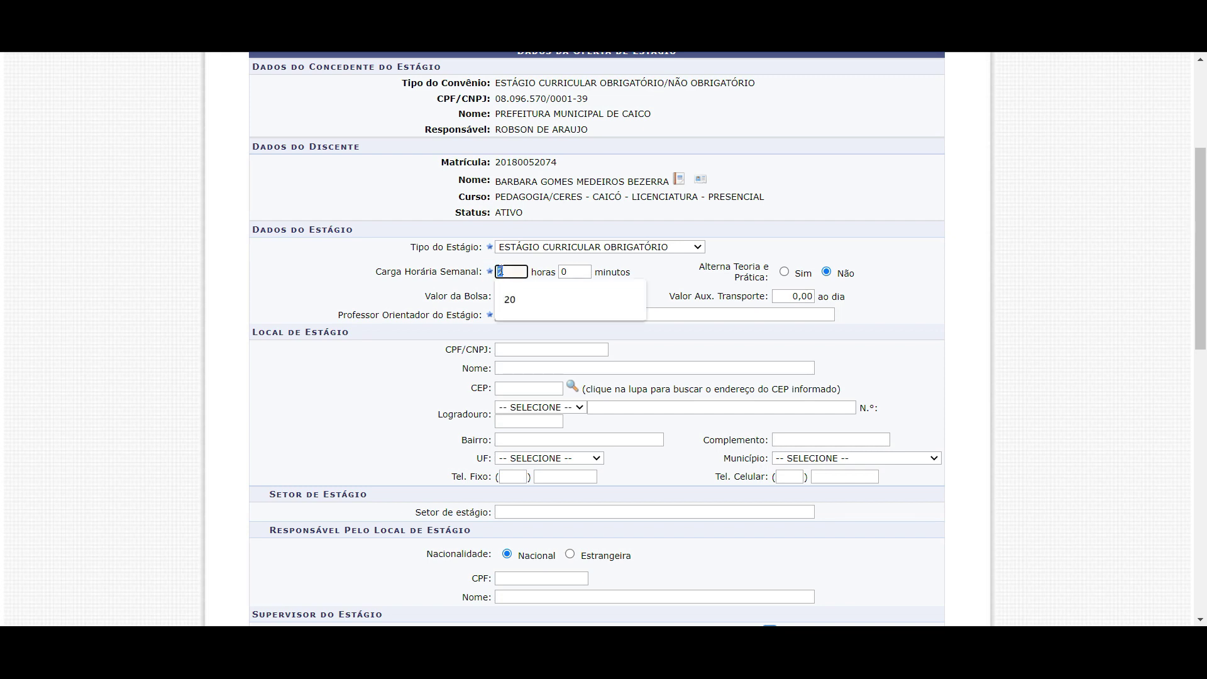
{"action": "type", "text": "4"}
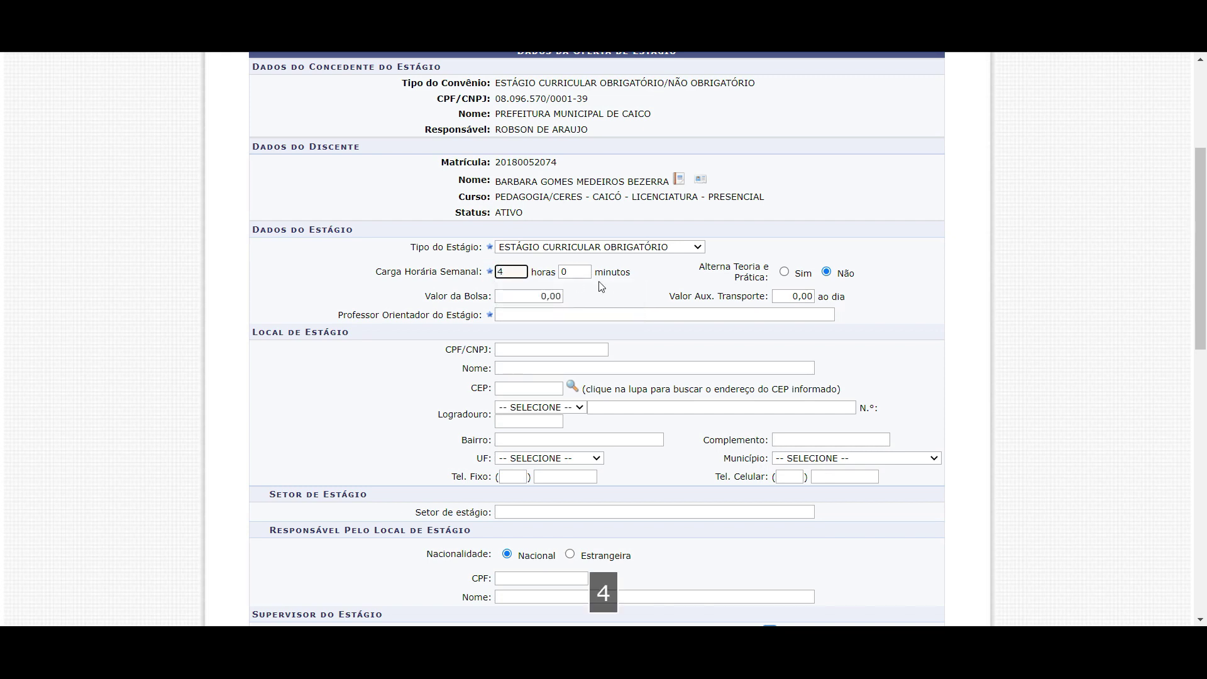
{"action": "left_click", "coordinate": [570, 270]}
{"action": "left_click", "coordinate": [607, 267]}
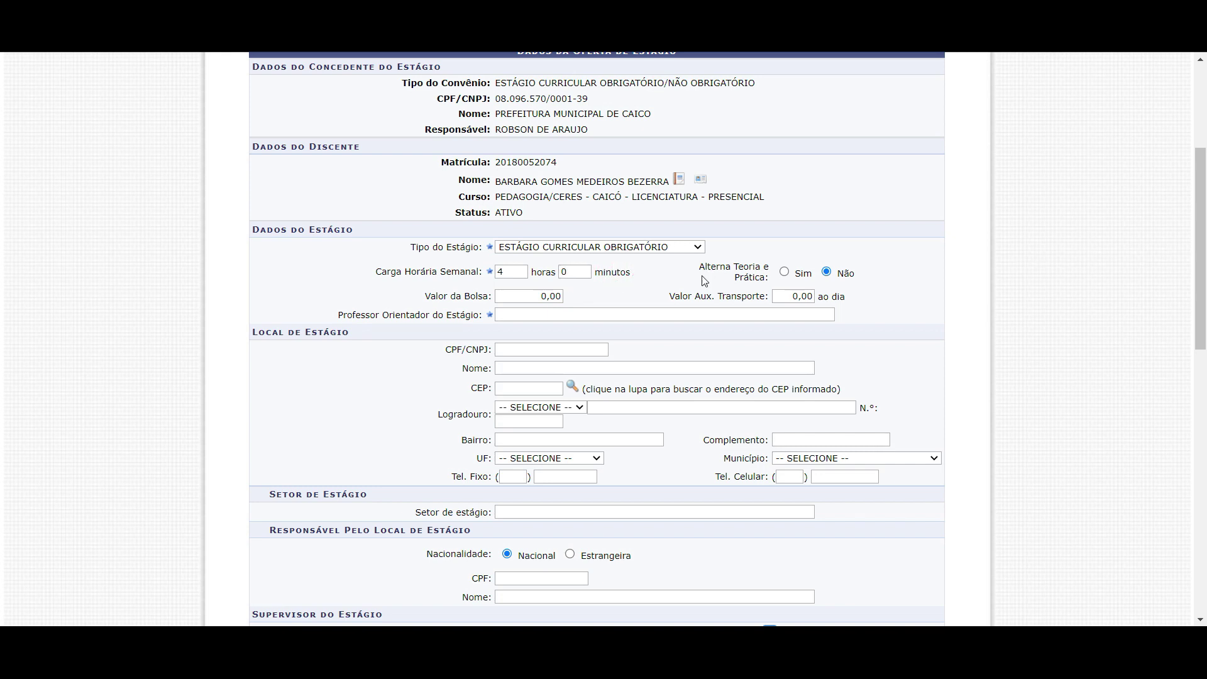
Answer Sim to Alterna Teoria e Prática
{"action": "left_click_drag", "start_coordinate": [730, 271], "coordinate": [769, 277]}
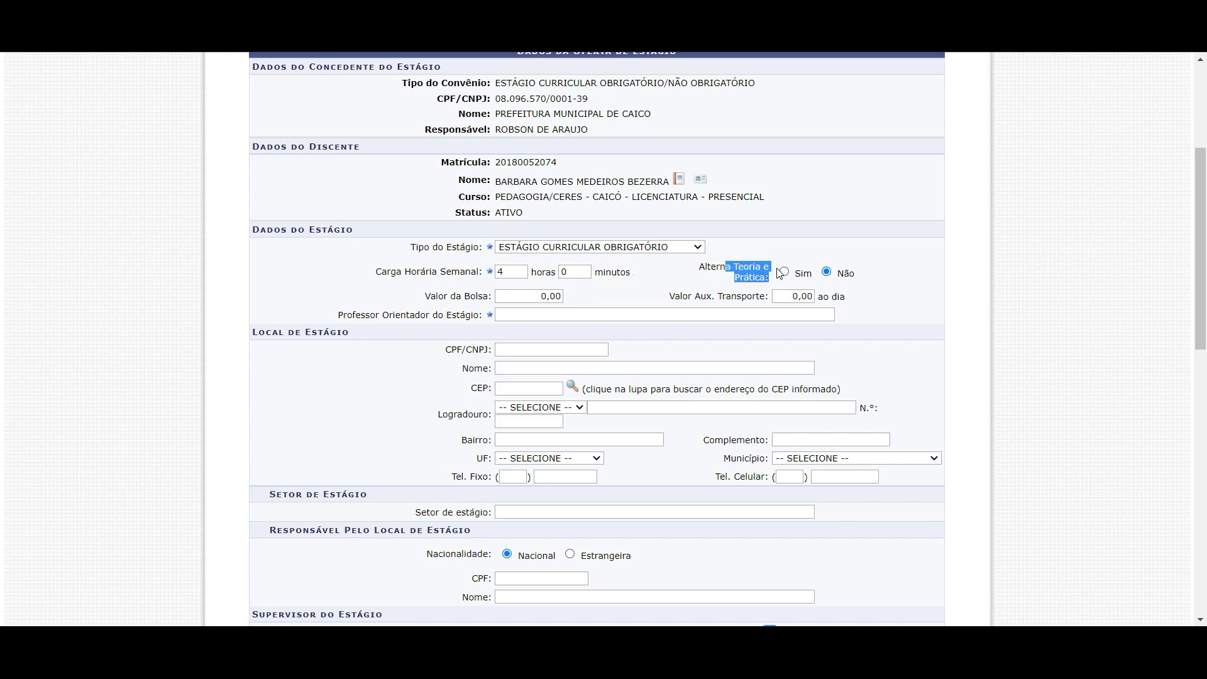
{"action": "left_click", "coordinate": [751, 269]}
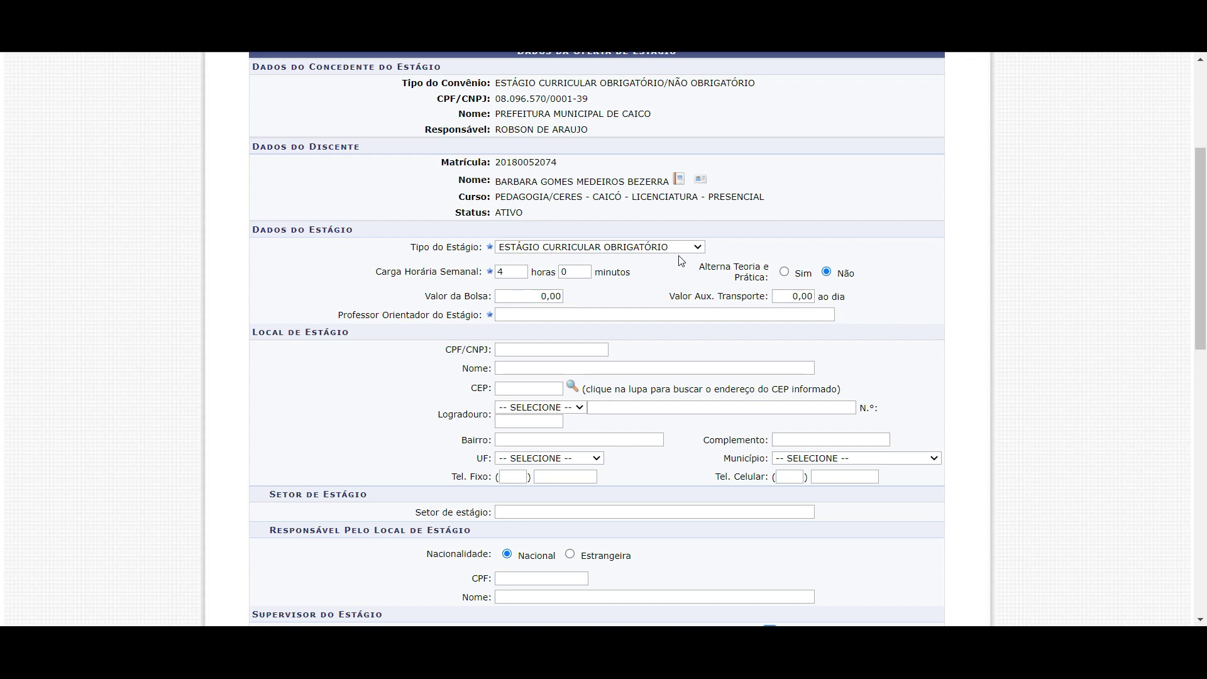
{"action": "left_click", "coordinate": [784, 272]}
{"action": "left_click", "coordinate": [666, 272]}
{"action": "left_click", "coordinate": [557, 296]}
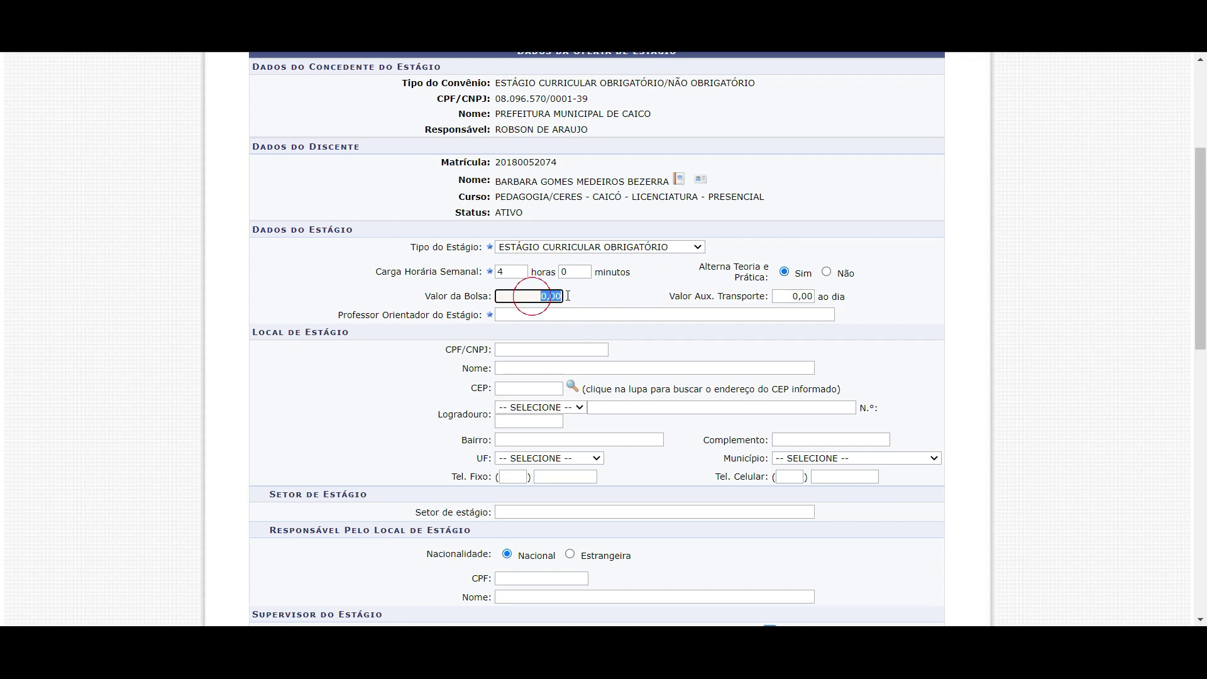
{"action": "left_click", "coordinate": [598, 291]}
{"action": "left_click", "coordinate": [522, 298]}
{"action": "left_click", "coordinate": [619, 287]}
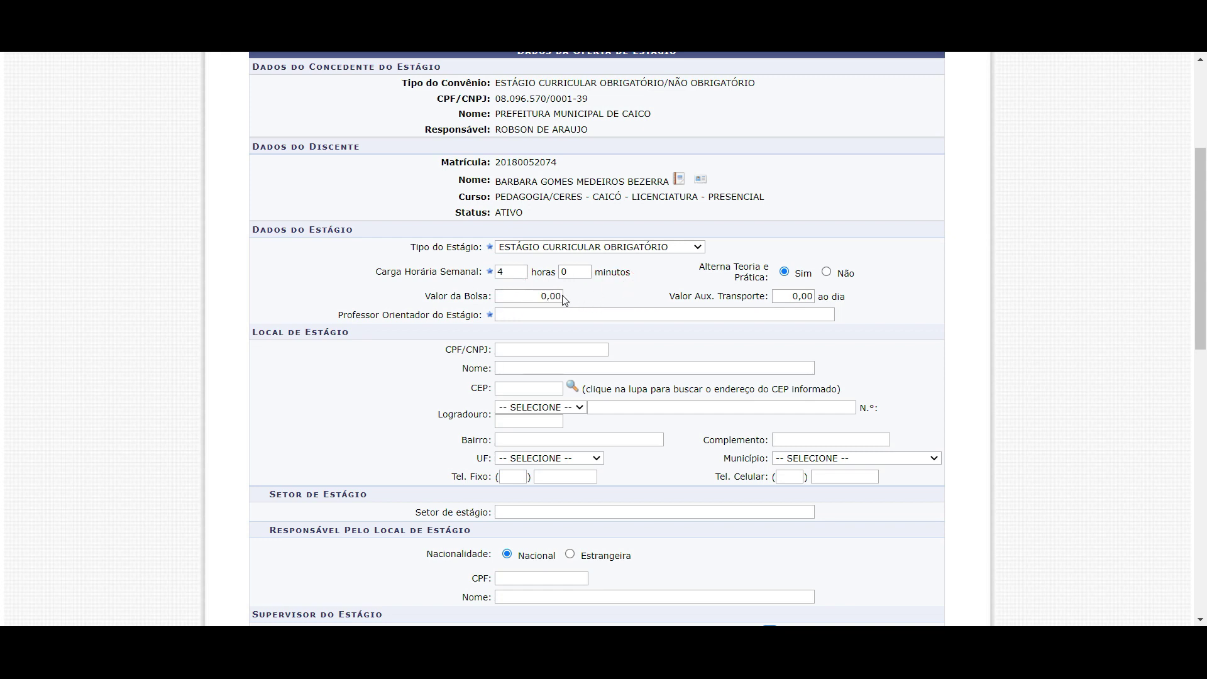
{"action": "left_click", "coordinate": [779, 296]}
{"action": "scroll", "coordinate": [604, 287], "scroll_direction": "down", "scroll_amount": 1}
{"action": "left_click", "coordinate": [522, 237]}
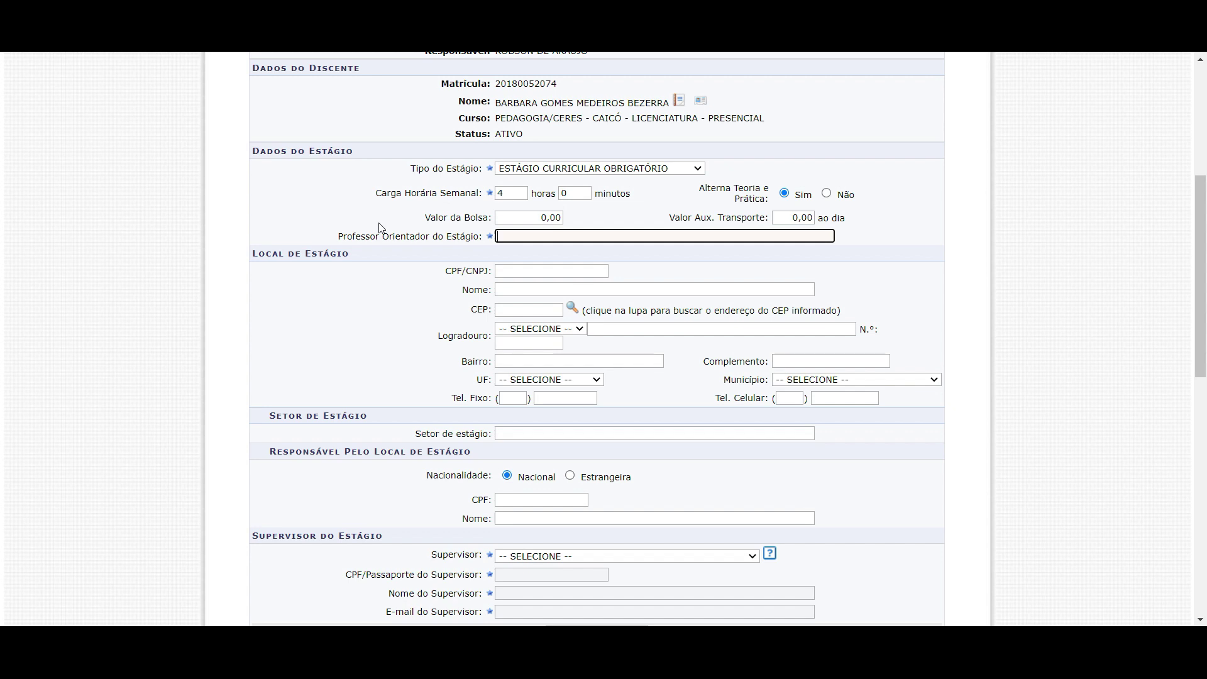
Pick an advisor from suggestions for a partial name, then clear the wrong choice
{"action": "type", "text": "chris"}
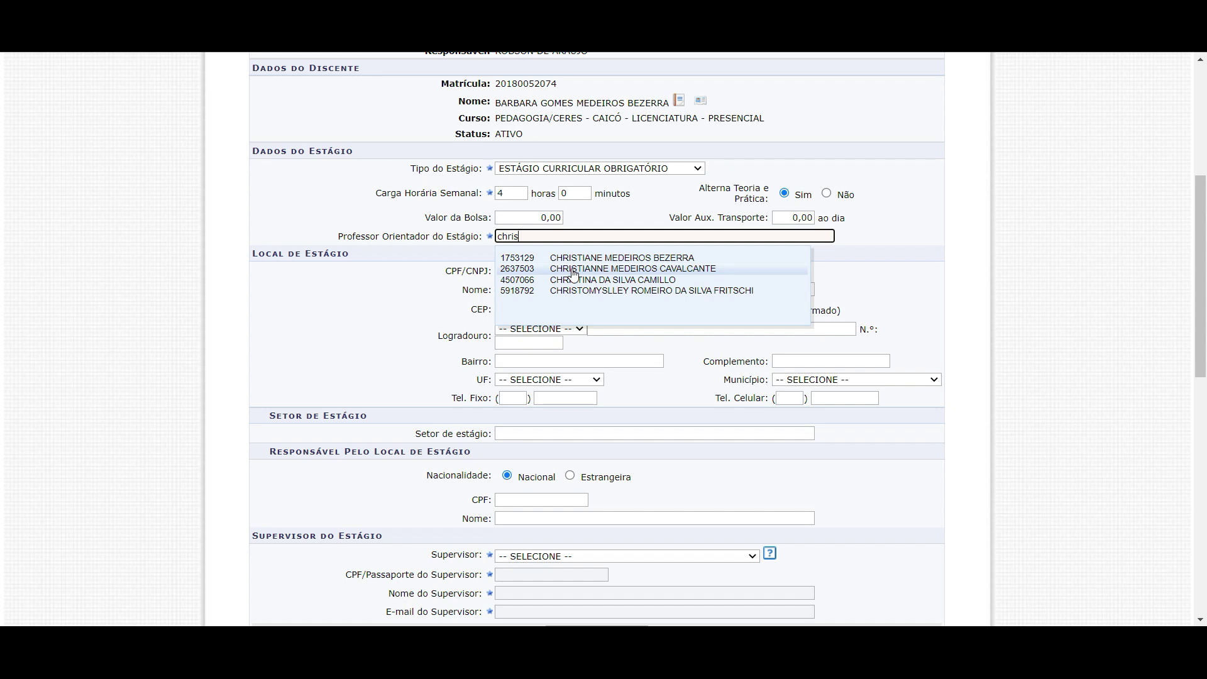
{"action": "left_click", "coordinate": [574, 274]}
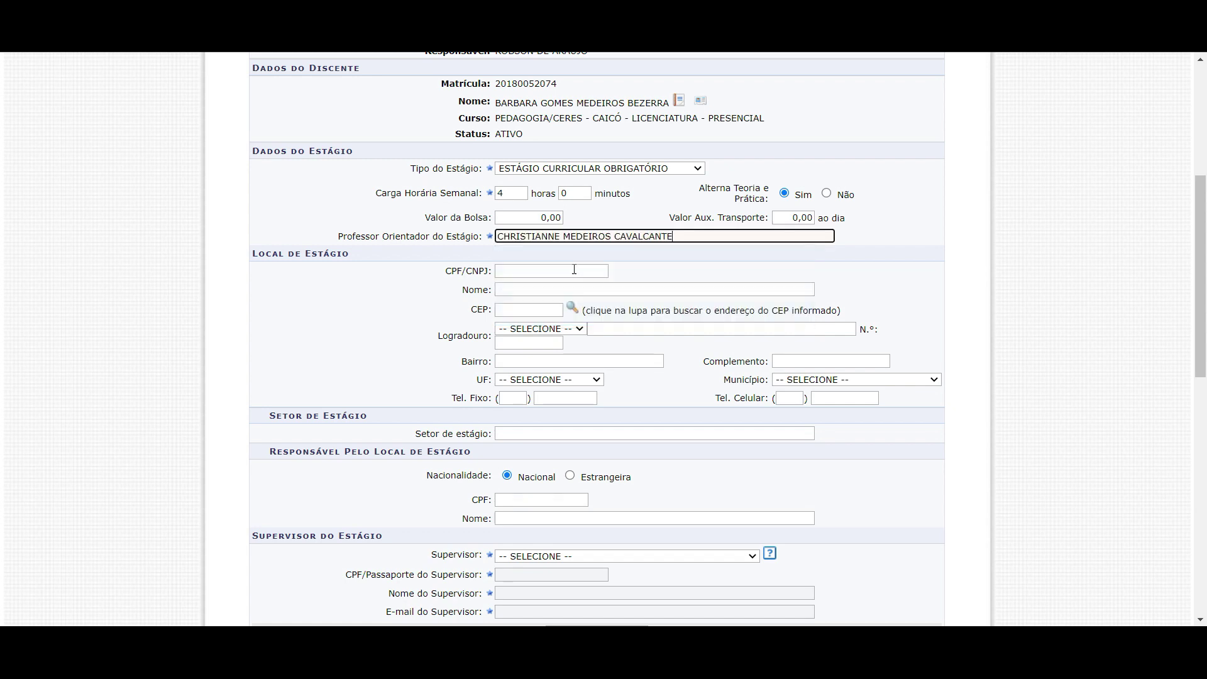
{"action": "key", "text": "ctrl+shift+Left"}
{"action": "key", "text": "ctrl+shift+Left"}
{"action": "key", "text": "ctrl+shift+Left"}
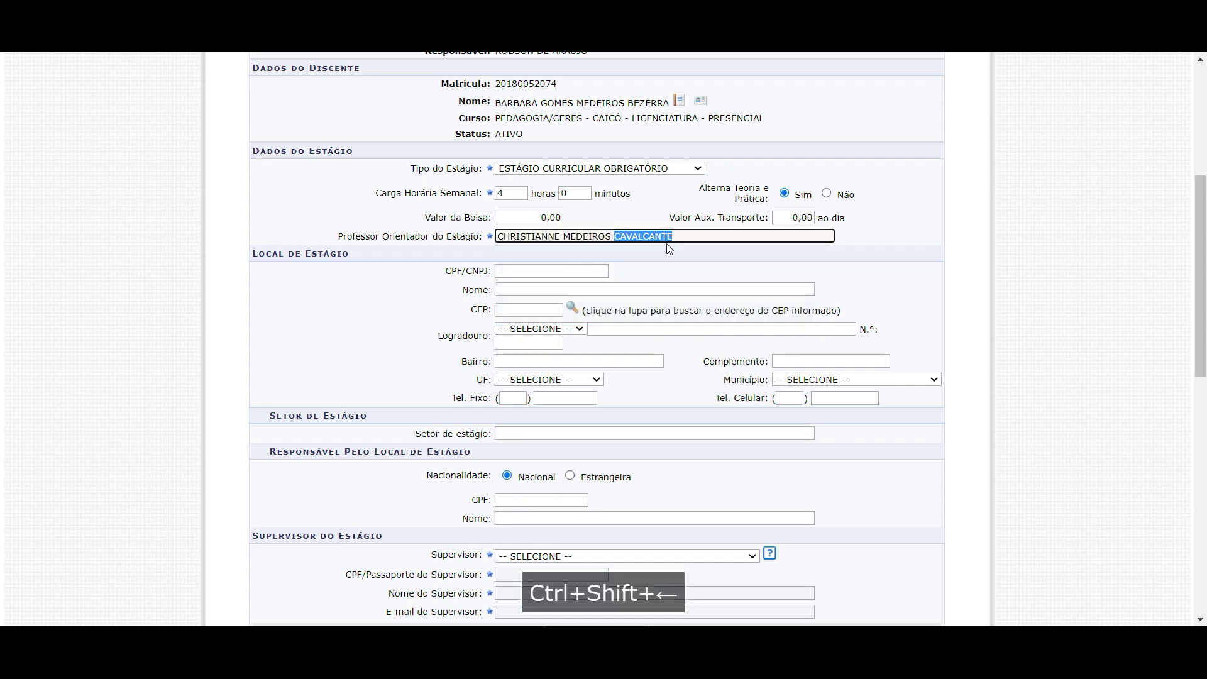
{"action": "key", "text": "BackSpace"}
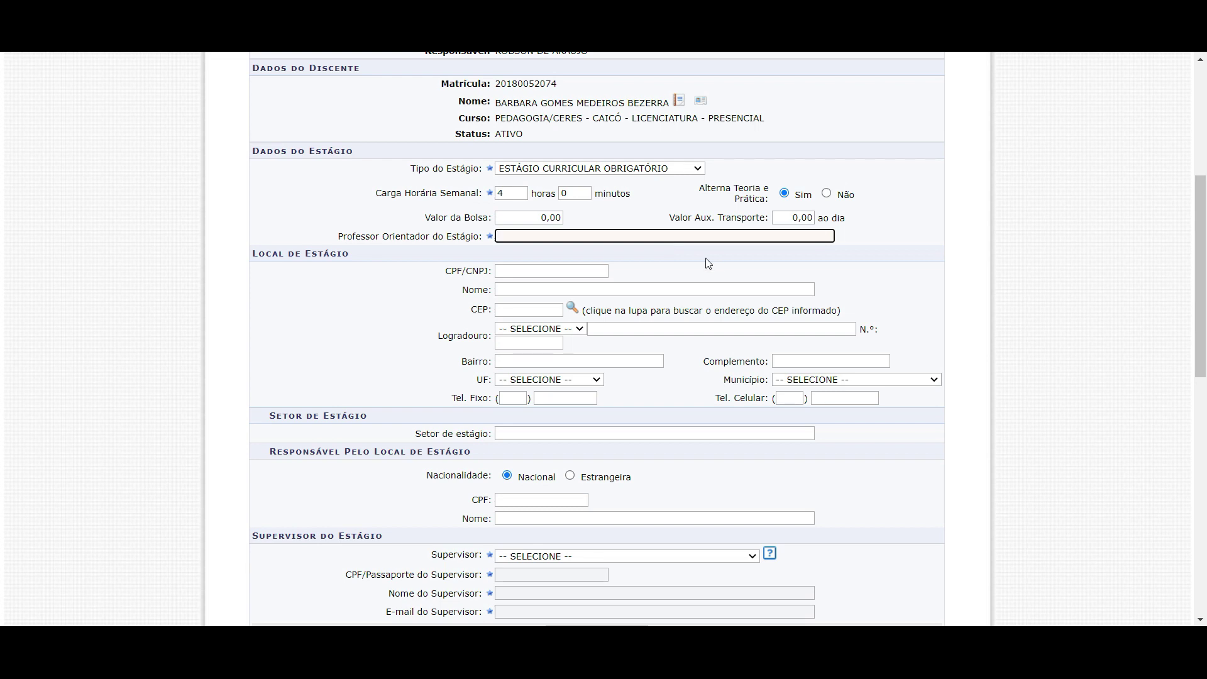
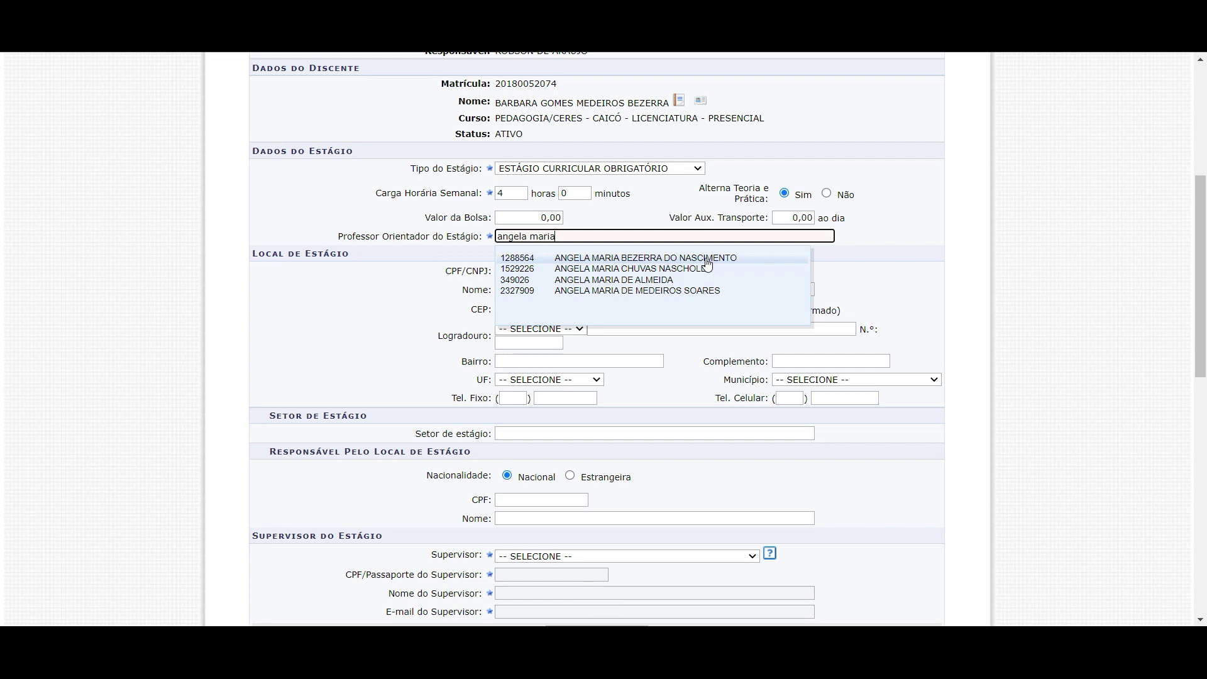
Retype the advisor's fuller name and select the single matching professor suggestion
{"action": "left_click", "coordinate": [697, 269]}
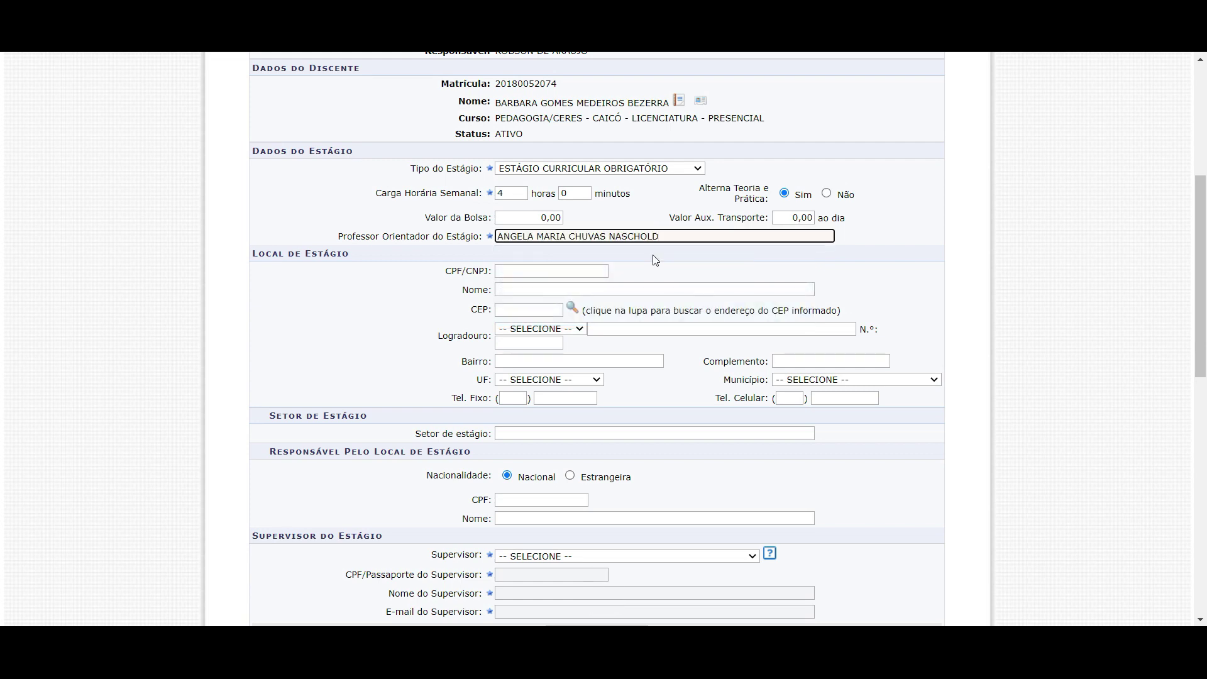
{"action": "left_click_drag", "start_coordinate": [666, 240], "coordinate": [498, 238]}
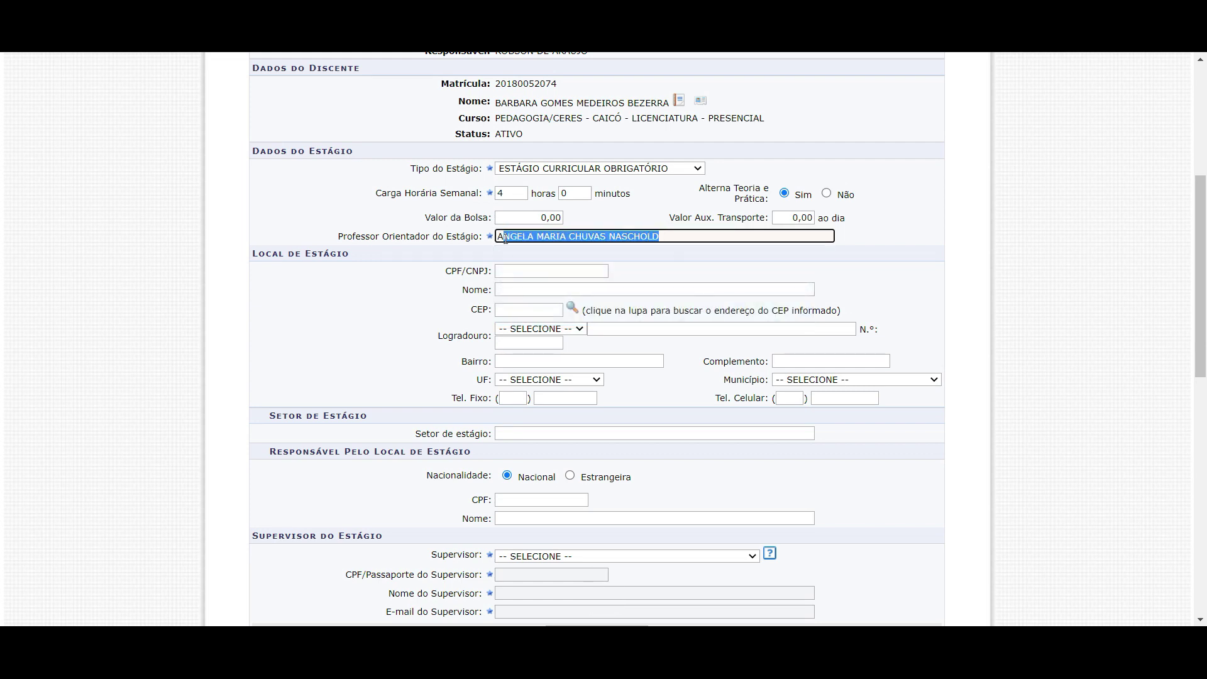
{"action": "key", "text": "BackSpace"}
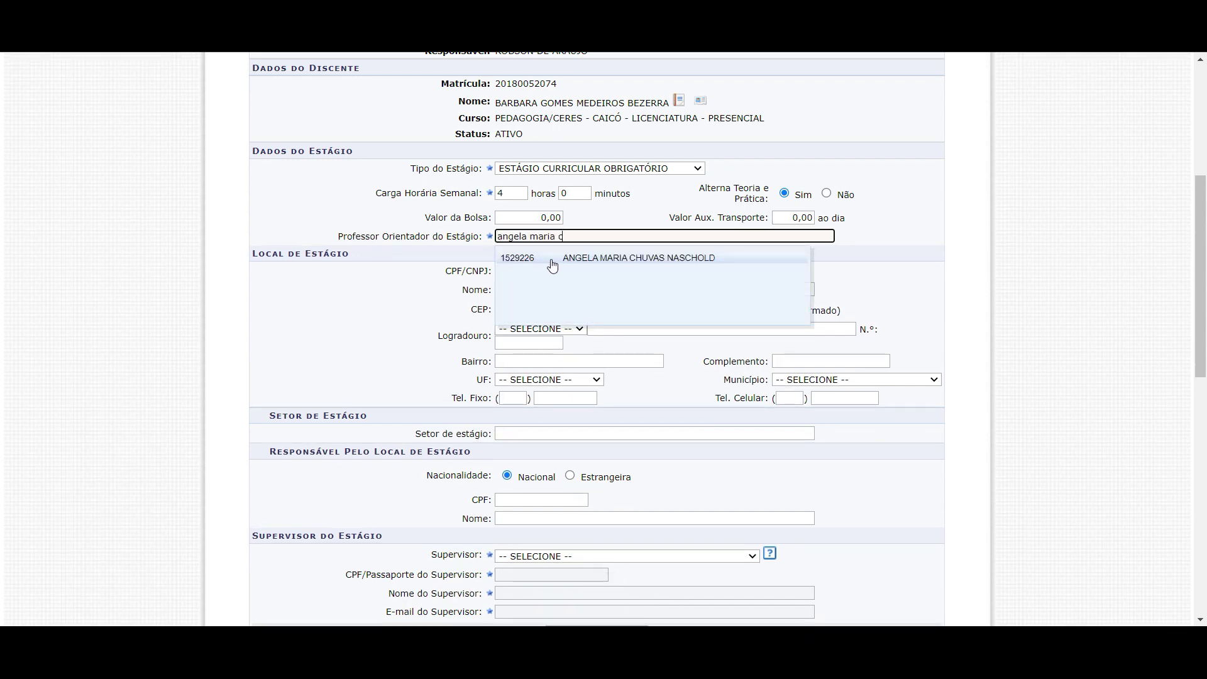
{"action": "left_click", "coordinate": [602, 258]}
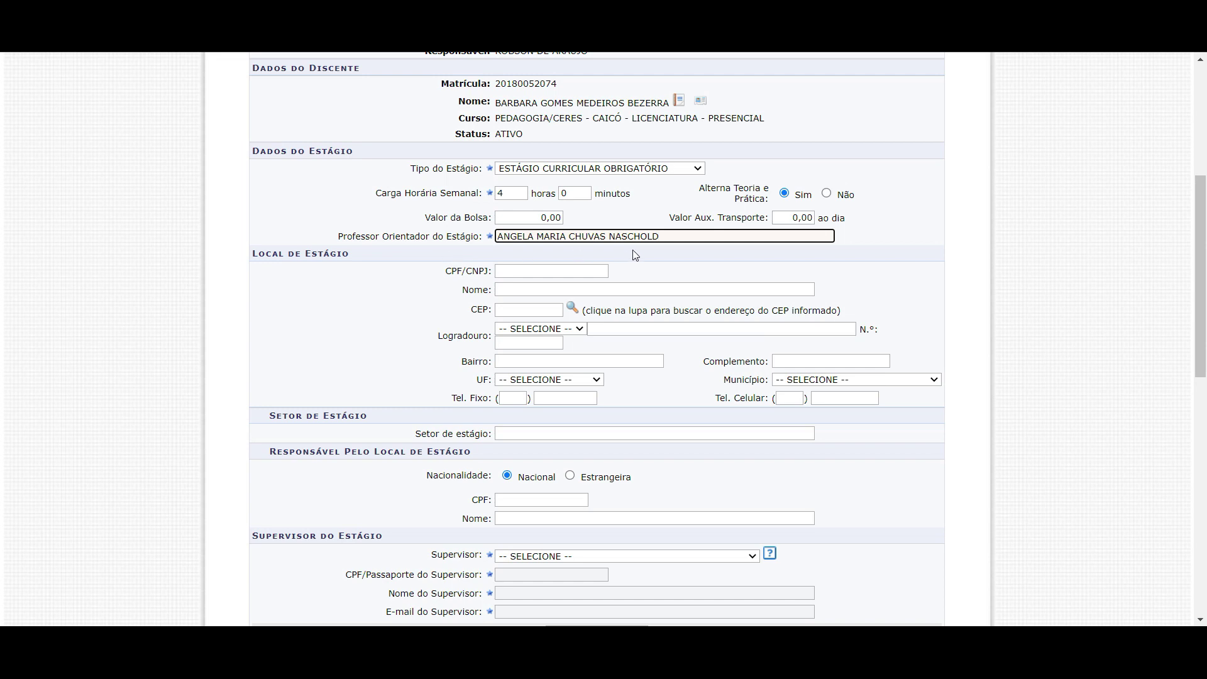
{"action": "scroll", "coordinate": [364, 254], "scroll_direction": "down", "scroll_amount": 1}
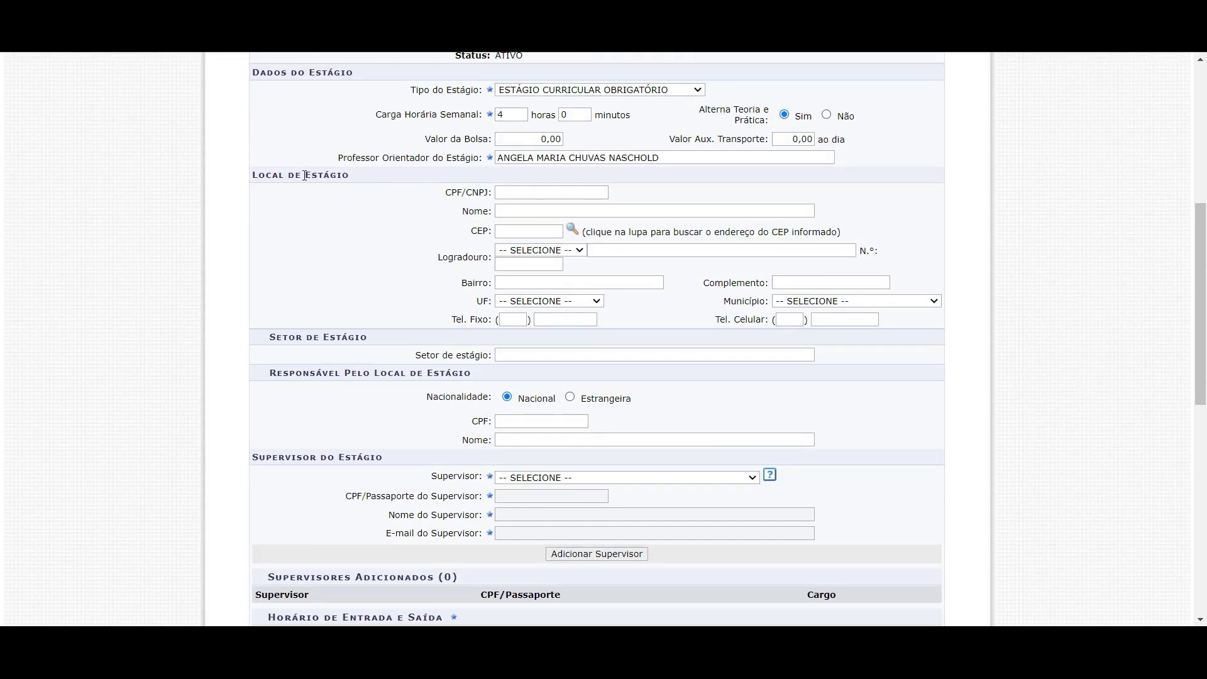
{"action": "scroll", "coordinate": [377, 211], "scroll_direction": "up", "scroll_amount": 2}
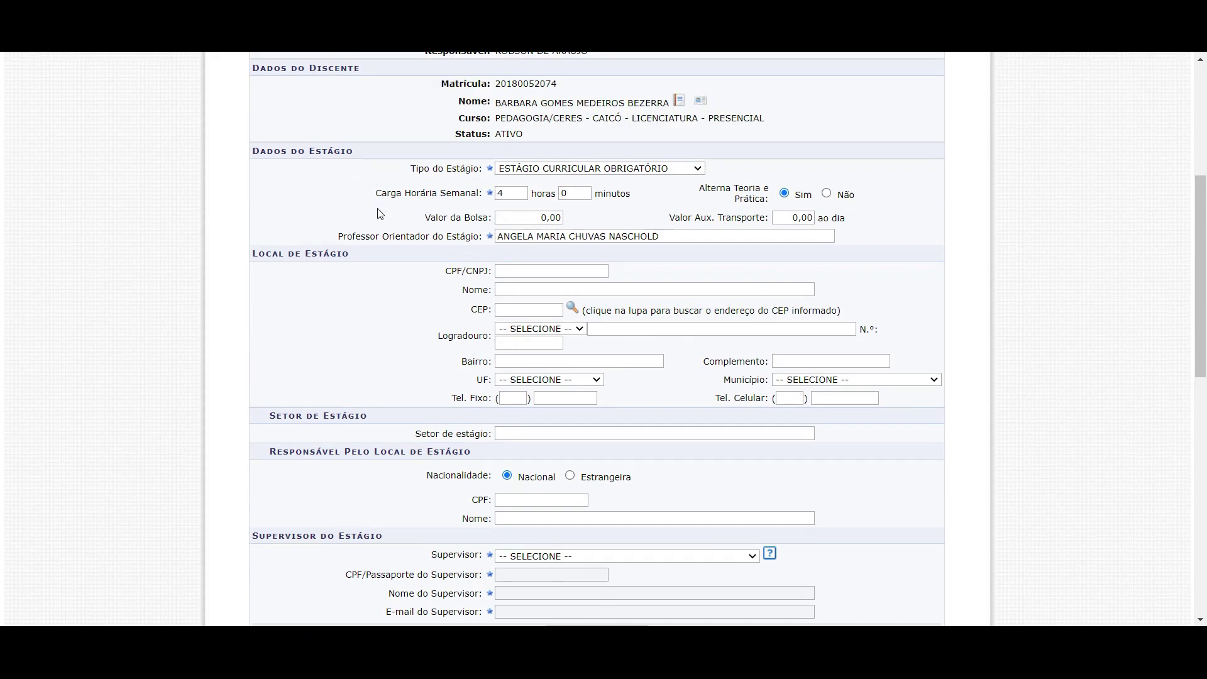
{"action": "scroll", "coordinate": [380, 214], "scroll_direction": "up", "scroll_amount": 1}
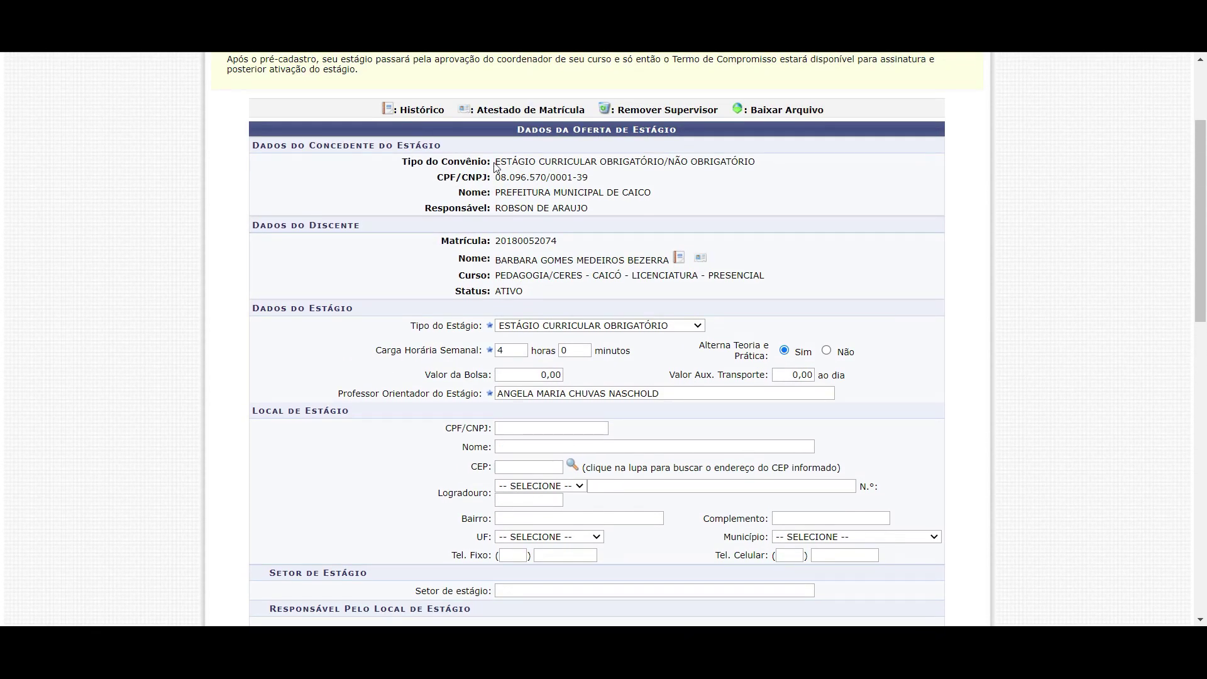
{"action": "scroll", "coordinate": [503, 187], "scroll_direction": "down", "scroll_amount": 1}
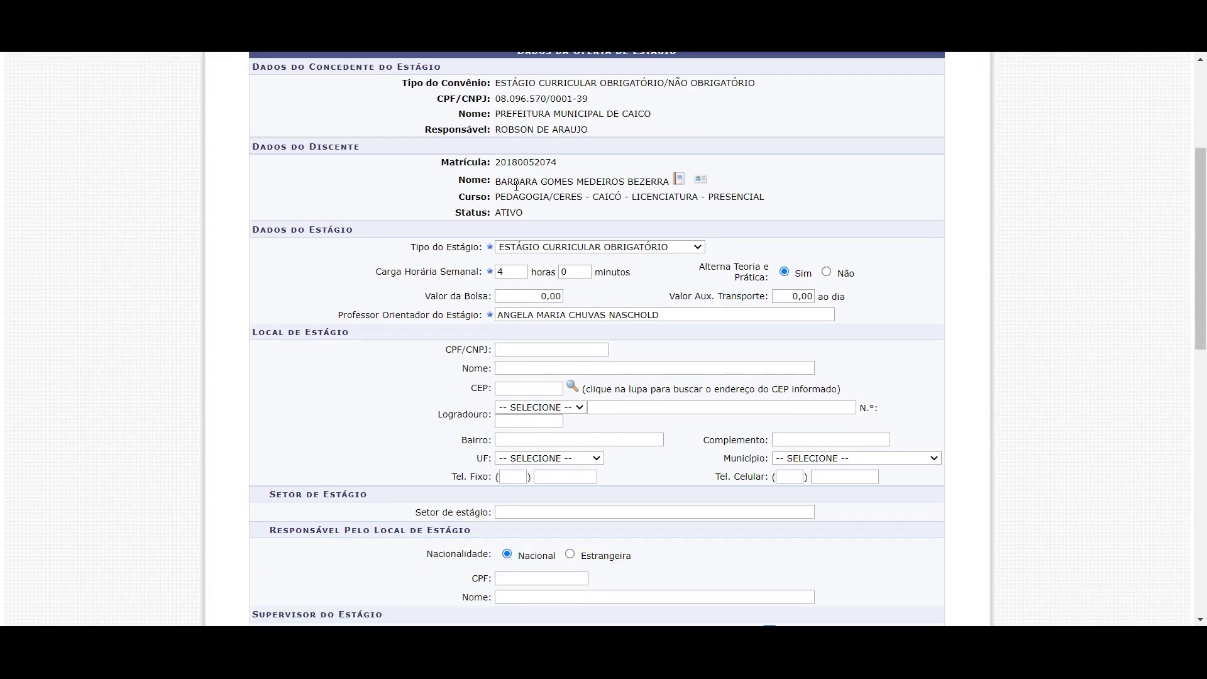
{"action": "scroll", "coordinate": [512, 201], "scroll_direction": "down", "scroll_amount": 1}
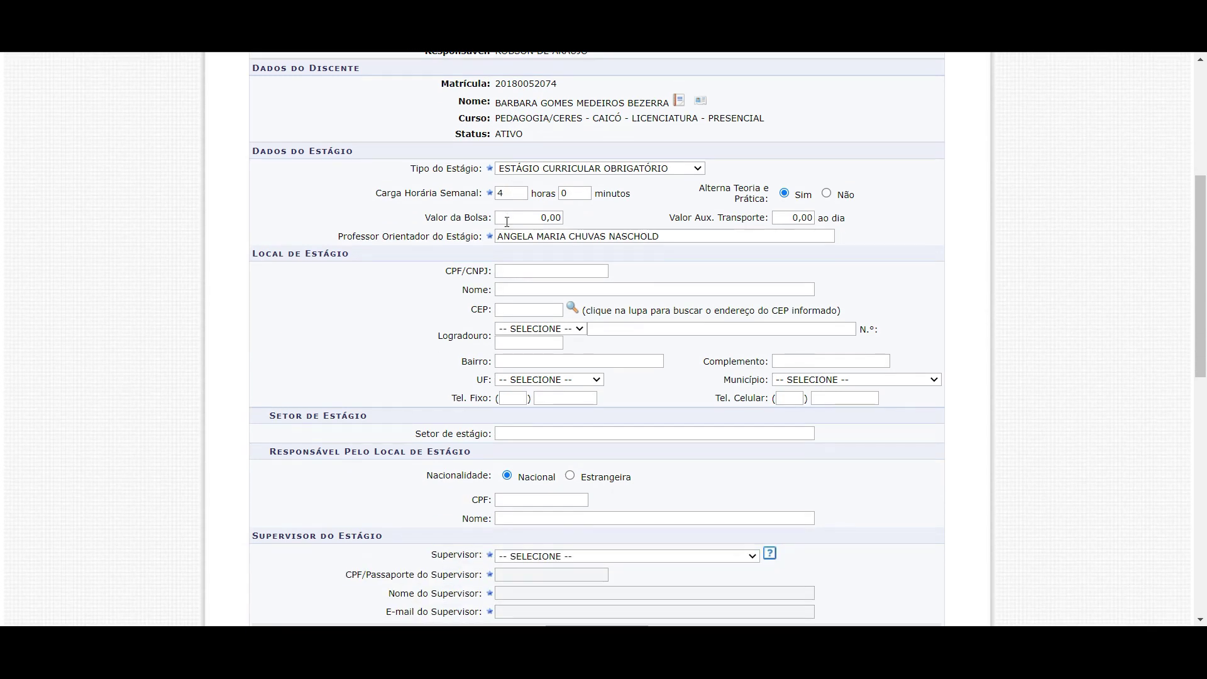
{"action": "scroll", "coordinate": [507, 221], "scroll_direction": "down", "scroll_amount": 2}
Focus the Local de Estágio CPF/CNPJ field and dismiss the saved suggestions without choosing one
{"action": "left_click", "coordinate": [508, 116]}
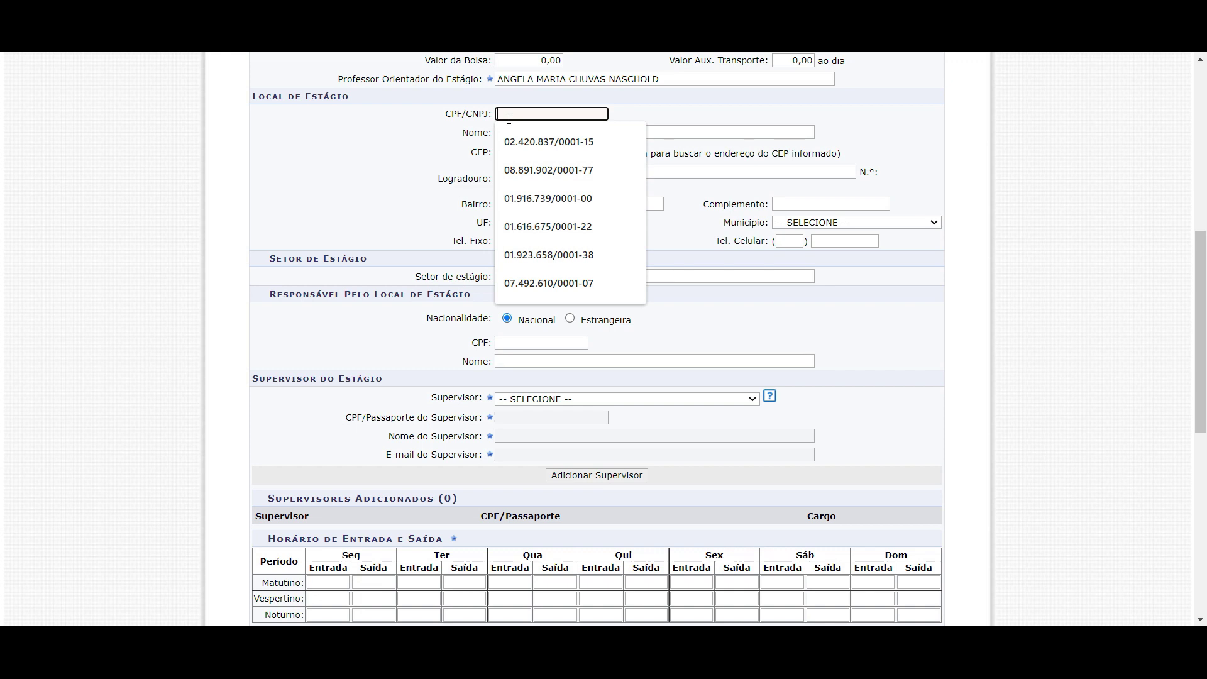
{"action": "left_click", "coordinate": [522, 117]}
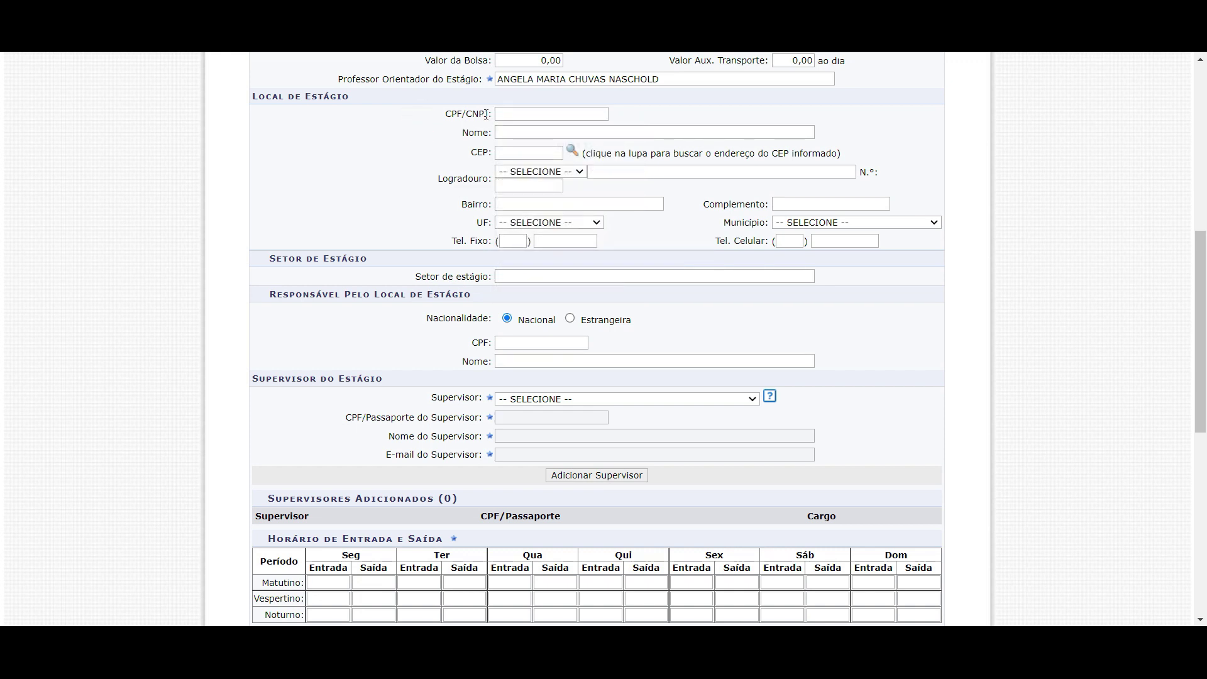
{"action": "left_click", "coordinate": [537, 117]}
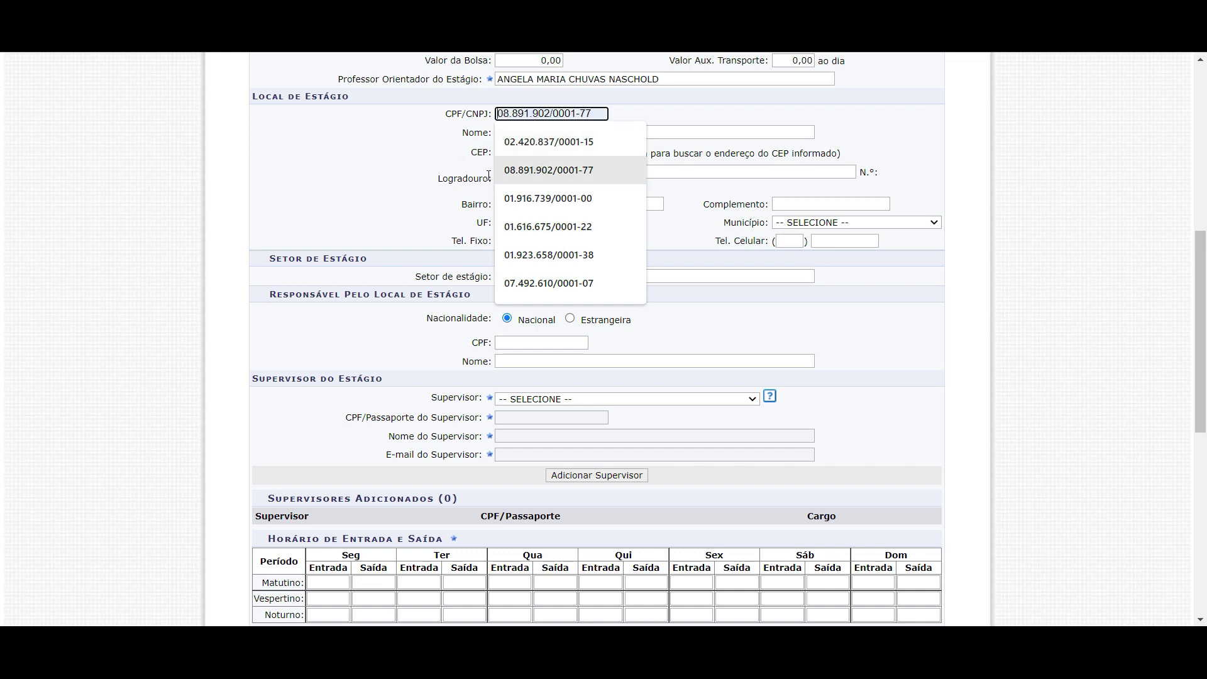
{"action": "left_click", "coordinate": [419, 165]}
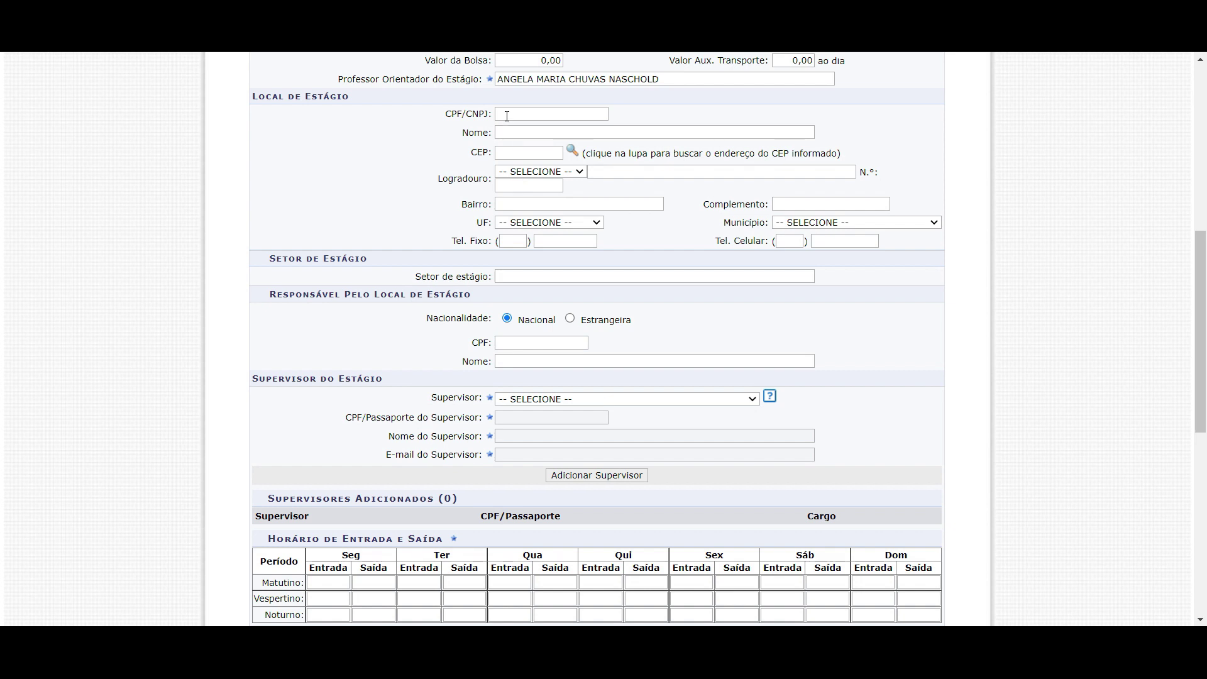
{"action": "left_click", "coordinate": [498, 133]}
{"action": "left_click", "coordinate": [531, 117]}
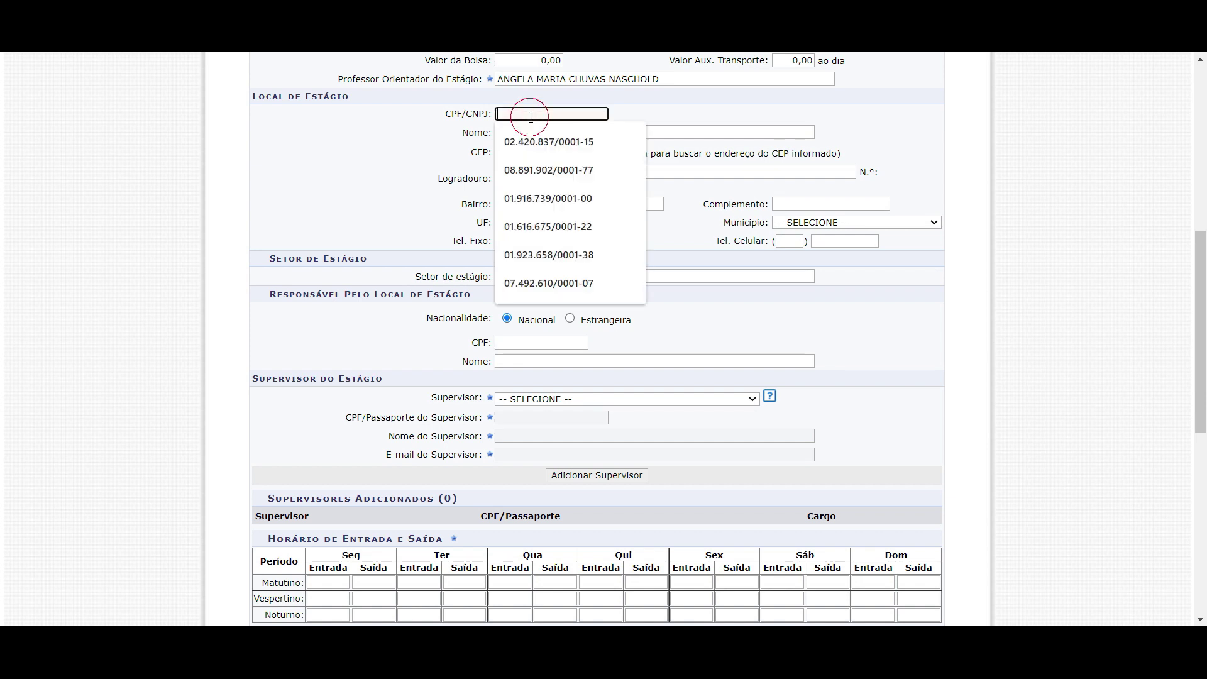
{"action": "left_click", "coordinate": [652, 115]}
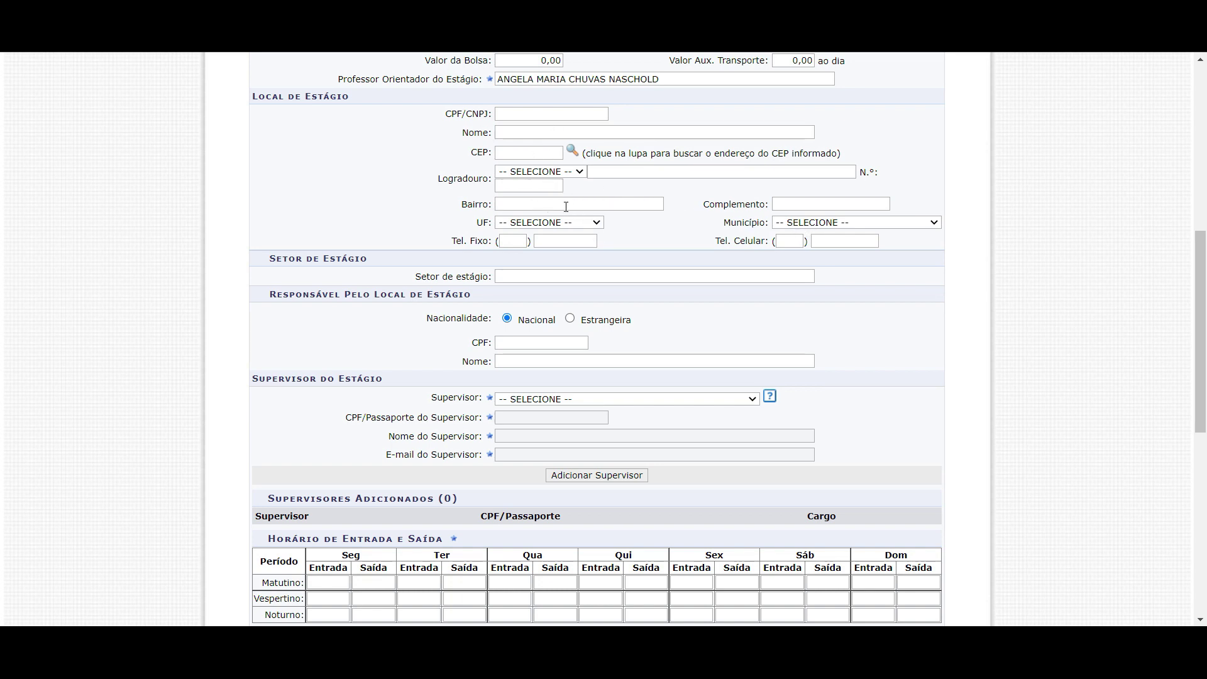
{"action": "left_click", "coordinate": [540, 115]}
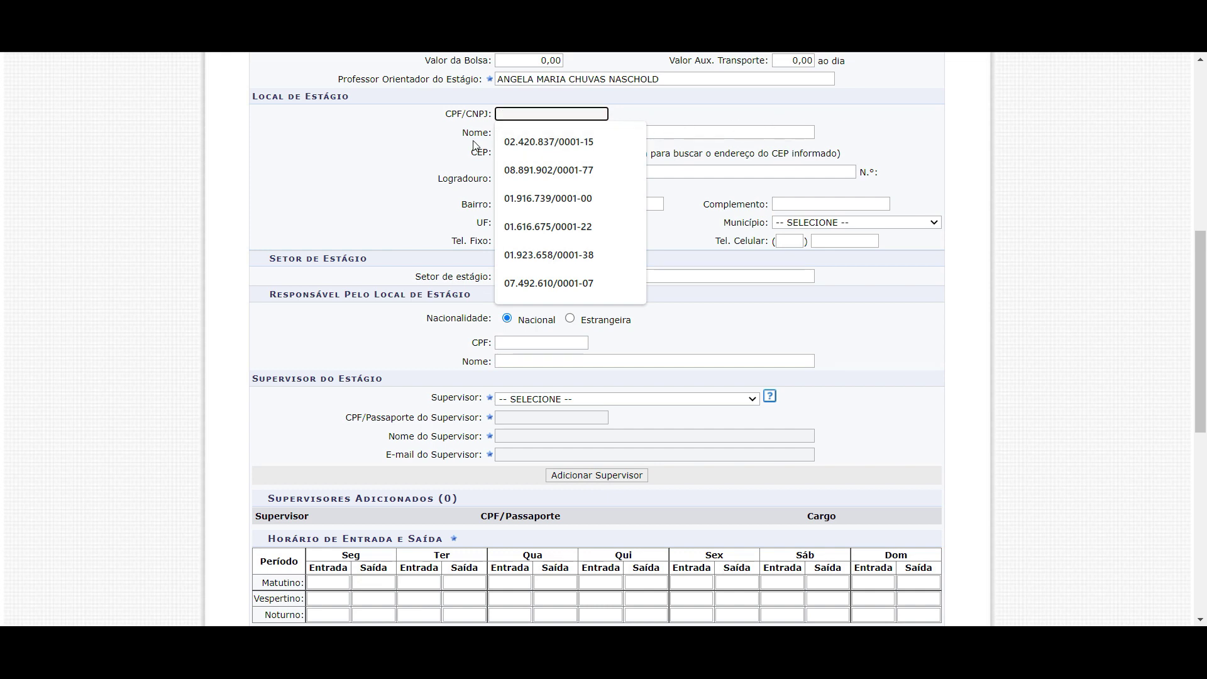
{"action": "key", "text": "Down"}
{"action": "key", "text": "Up"}
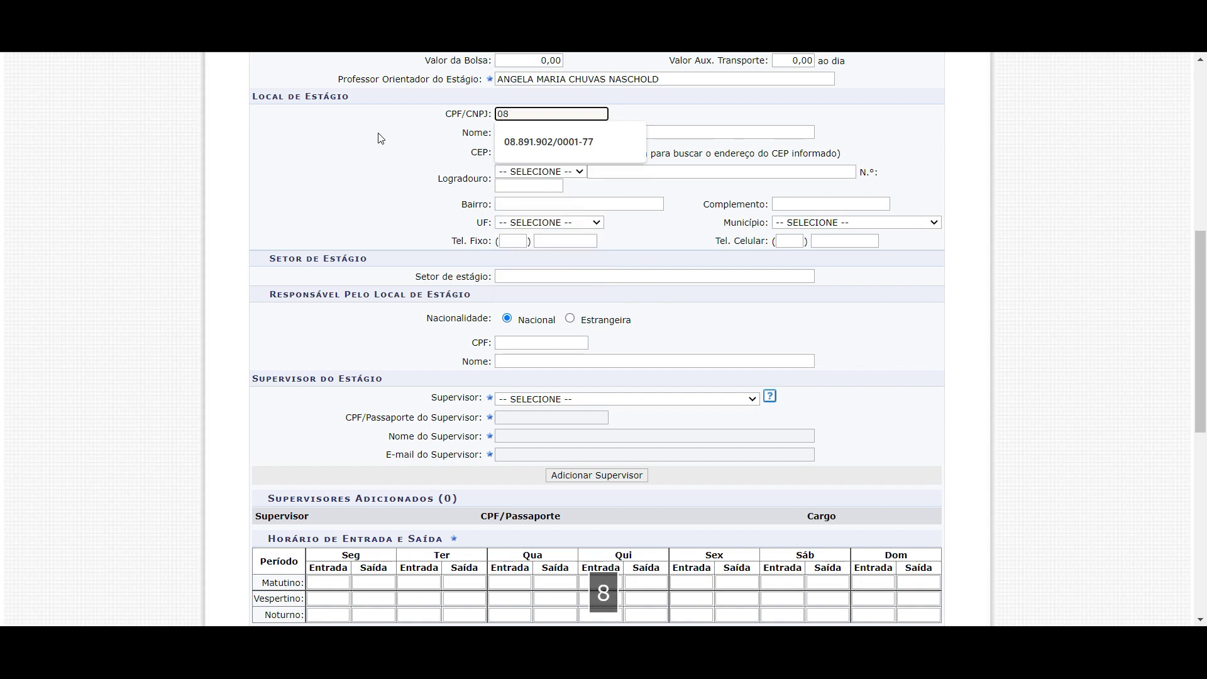
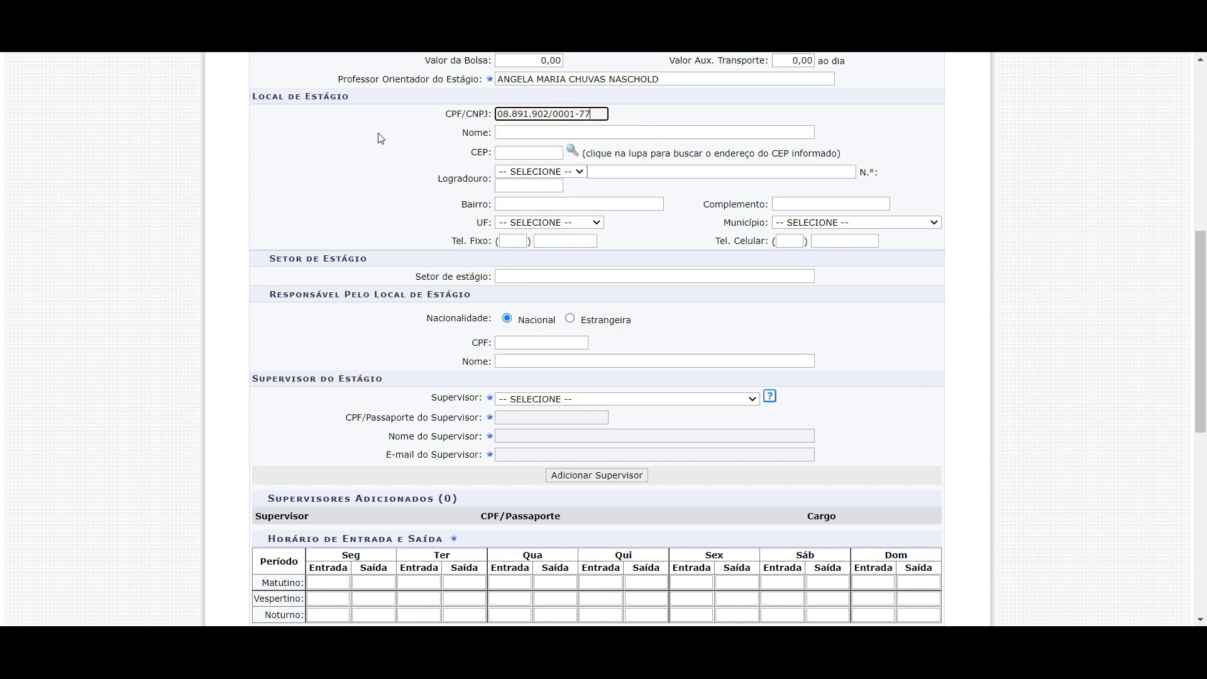
{"action": "scroll", "coordinate": [380, 137], "scroll_direction": "up", "scroll_amount": 4}
{"action": "scroll", "coordinate": [478, 264], "scroll_direction": "down", "scroll_amount": 1}
Trigger the CNPJ lookup to load ESCOLA MUNICIPAL CORONEL PAULINO BARCELOS in Caicó, and close the already-registered alert
{"action": "left_click", "coordinate": [517, 291]}
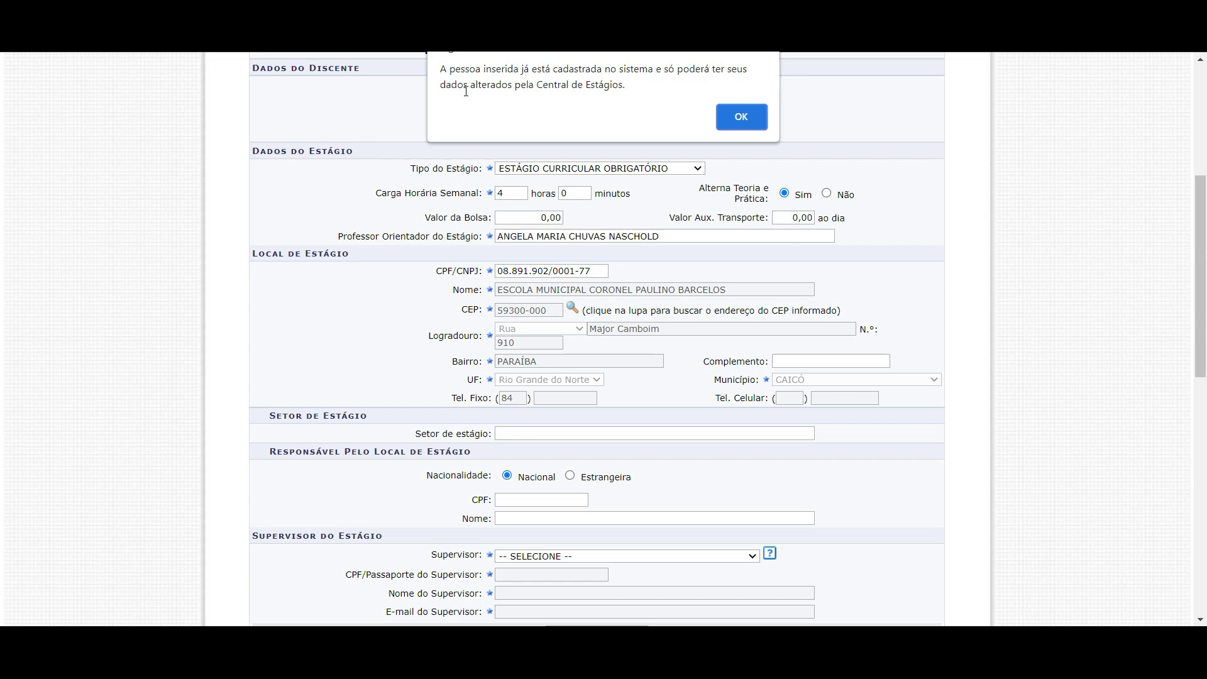
{"action": "left_click", "coordinate": [758, 118]}
{"action": "scroll", "coordinate": [537, 112], "scroll_direction": "down", "scroll_amount": 3}
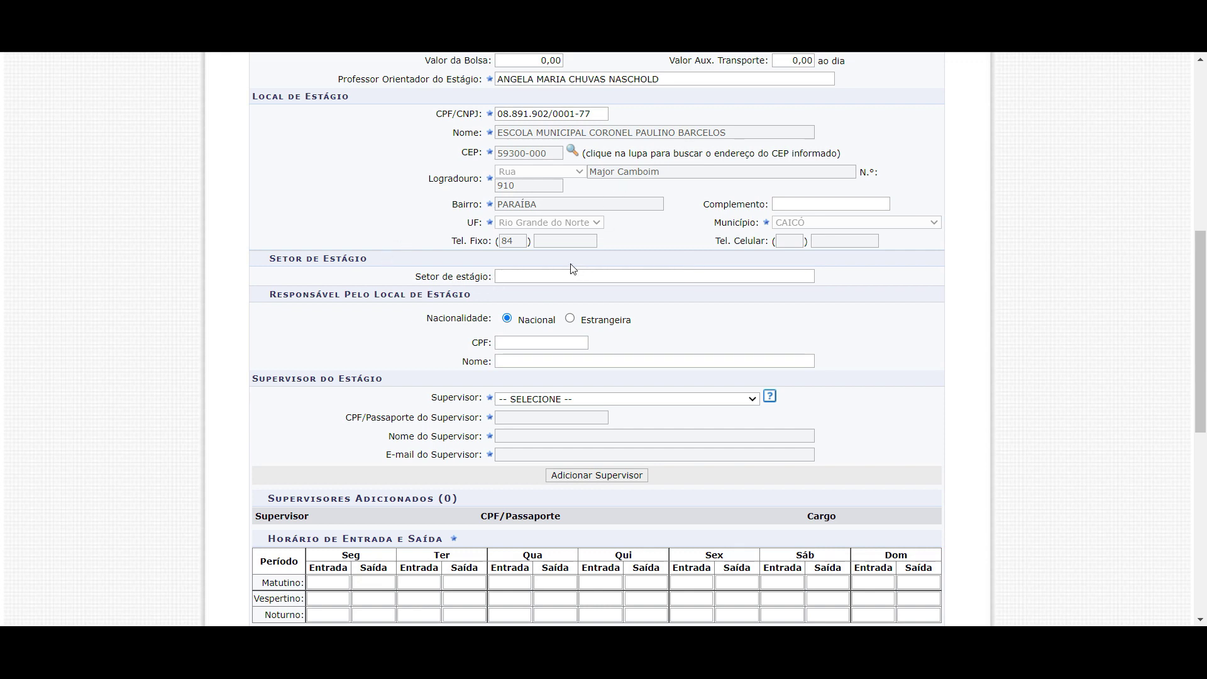
{"action": "left_click", "coordinate": [517, 283]}
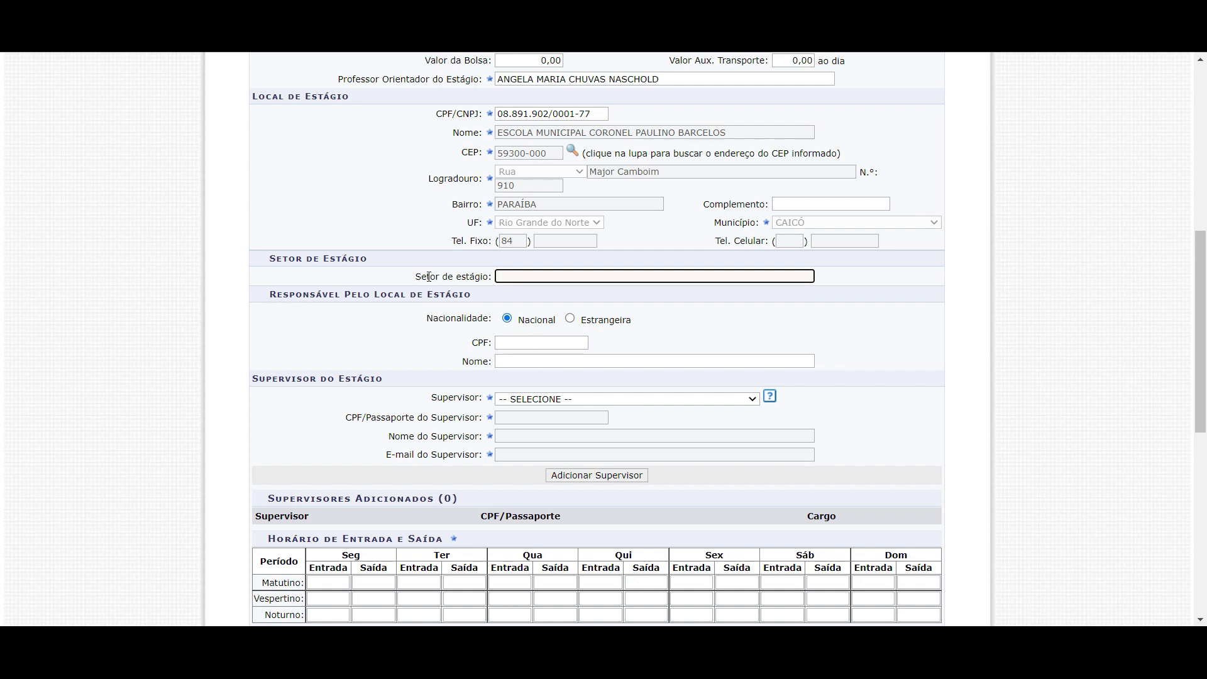
Enter SALA DE AULA as the internship sector, replacing the briefly tried GESTÃO ESCOLAR
{"action": "type", "text": "SA"}
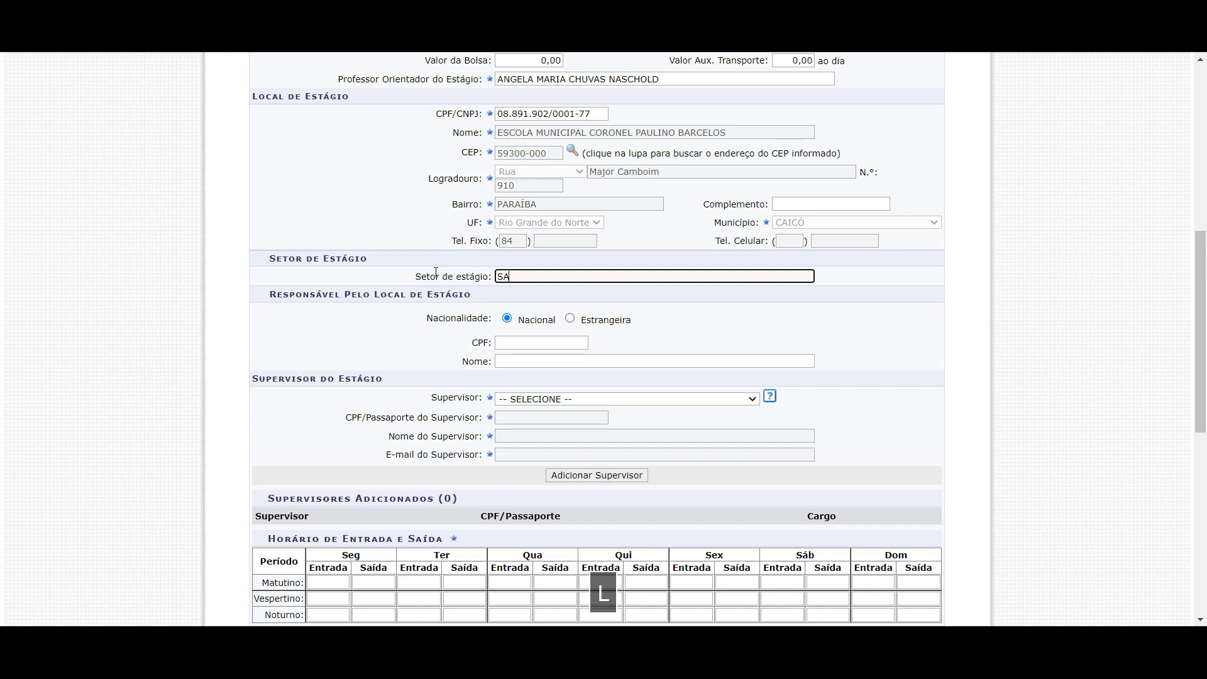
{"action": "type", "text": "LA DE AULA"}
{"action": "left_click_drag", "start_coordinate": [565, 277], "coordinate": [496, 274]}
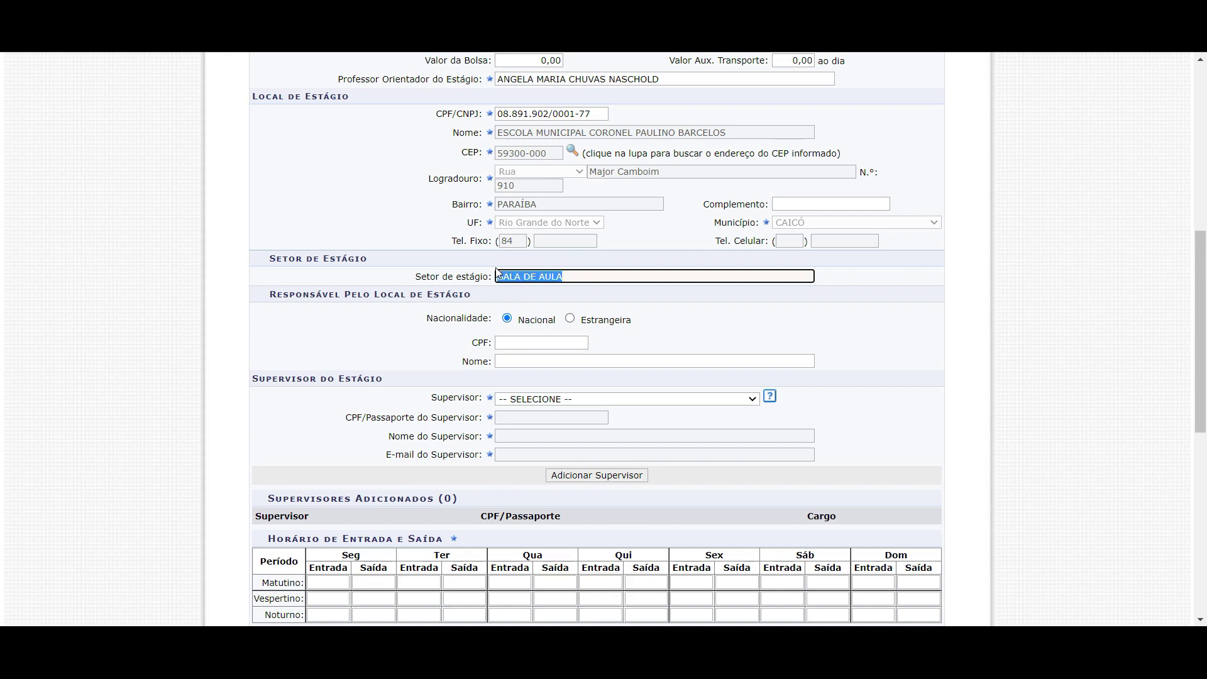
{"action": "type", "text": "GESTÃO ESCOLAR"}
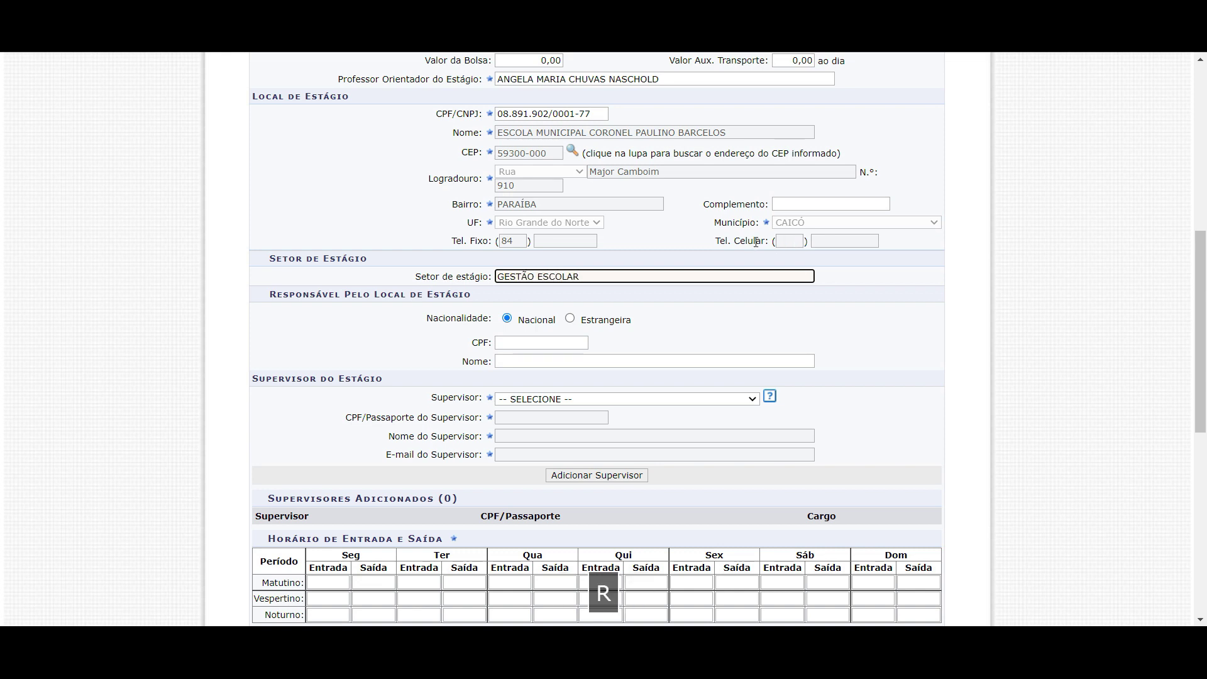
{"action": "left_click_drag", "start_coordinate": [632, 276], "coordinate": [441, 284]}
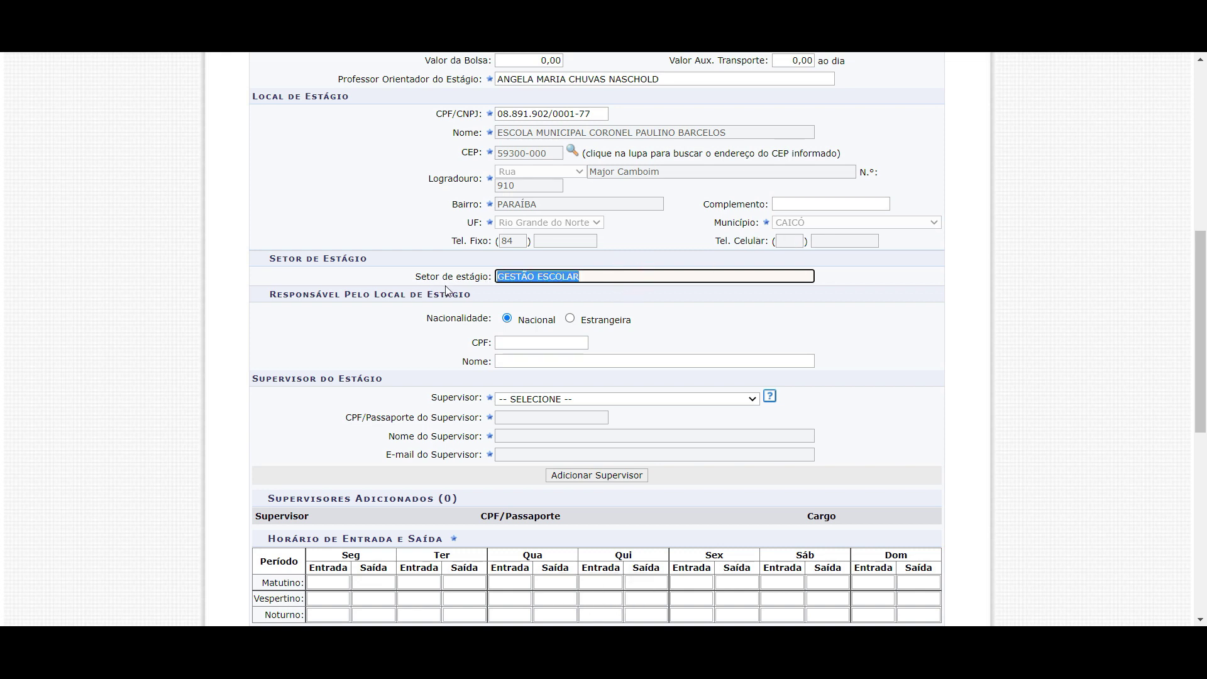
{"action": "key", "text": "BackSpace"}
{"action": "type", "text": "Sla"}
{"action": "key", "text": "BackSpace"}
{"action": "key", "text": "BackSpace"}
{"action": "type", "text": "ala de au"}
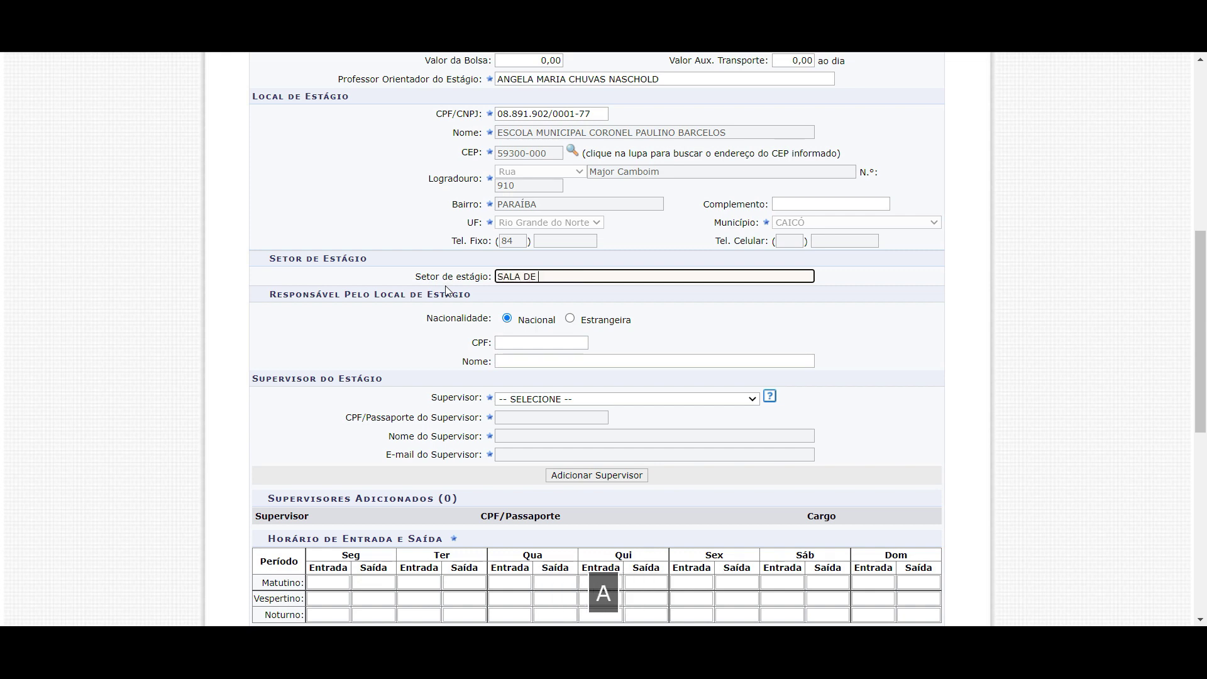
{"action": "type", "text": "la"}
{"action": "left_click", "coordinate": [447, 262]}
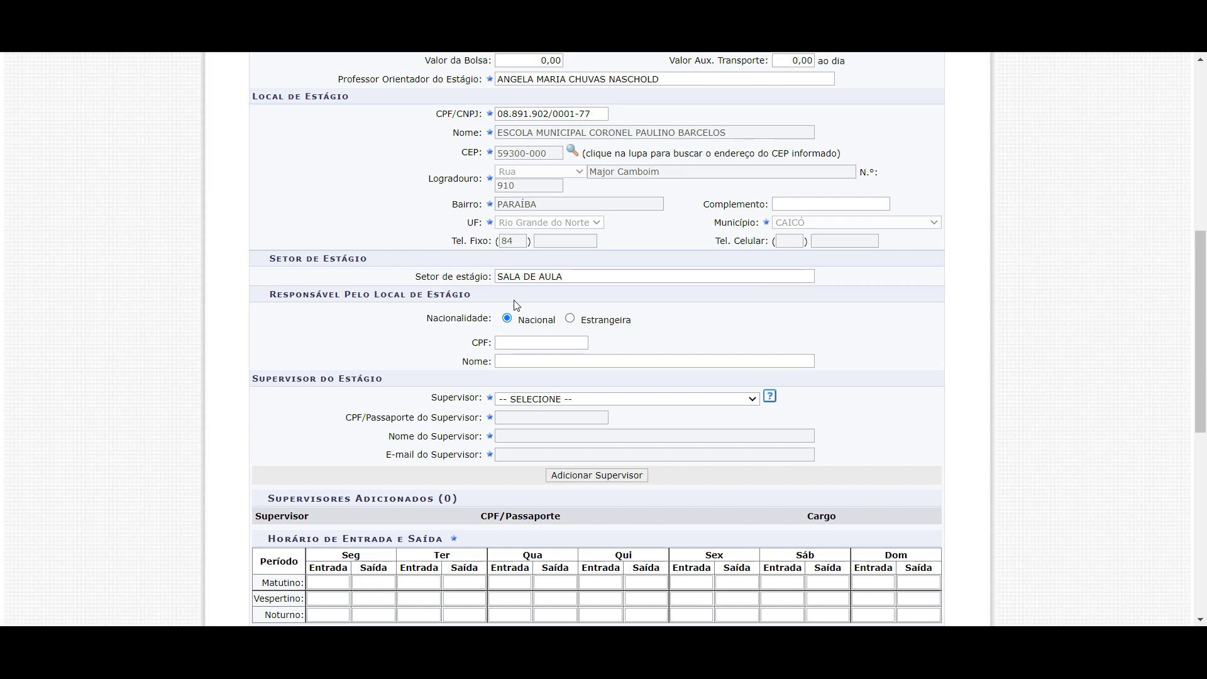
Close the Evernote popup and enter the site responsible's CPF, loading their name and dismissing the notice
{"action": "left_click", "coordinate": [521, 347]}
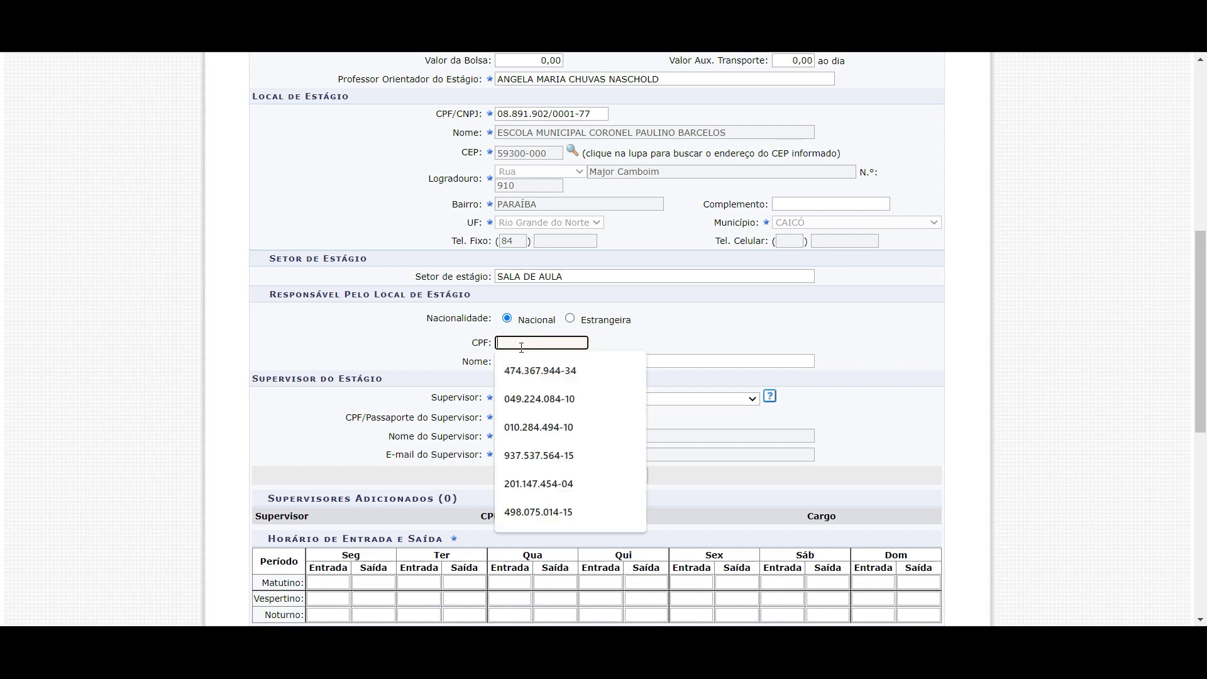
{"action": "left_click", "coordinate": [792, 220]}
{"action": "left_click", "coordinate": [507, 342]}
{"action": "left_click", "coordinate": [460, 337]}
{"action": "left_click", "coordinate": [514, 340]}
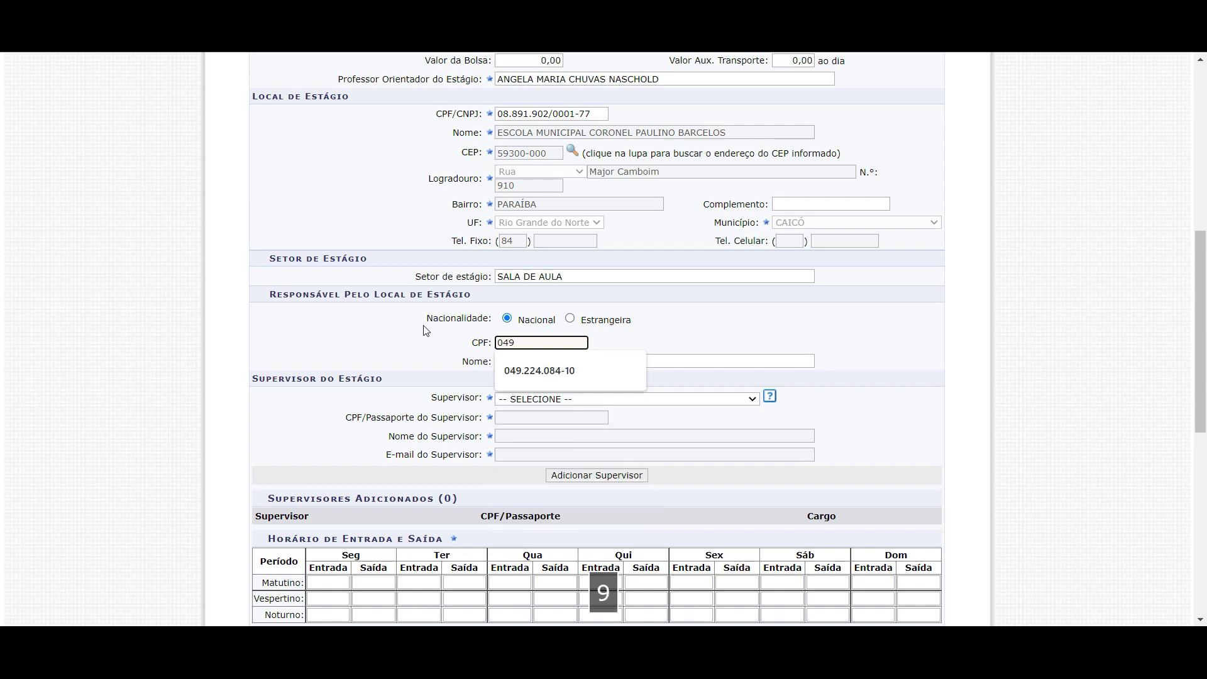
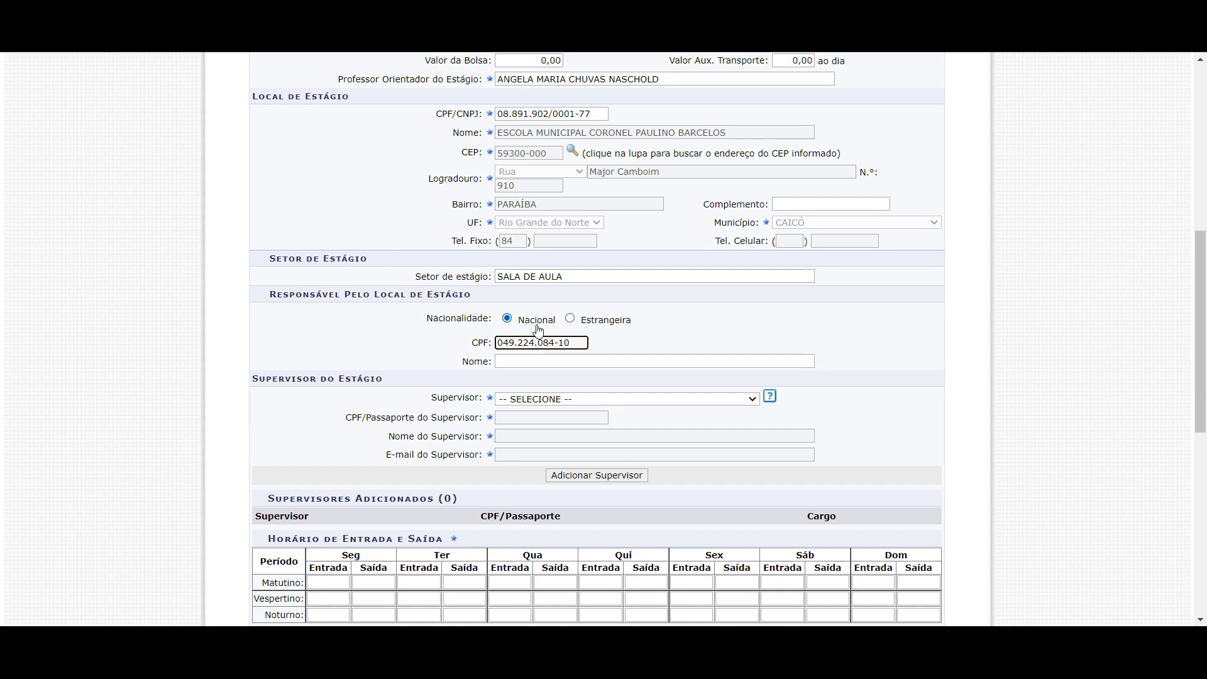
{"action": "left_click", "coordinate": [591, 360]}
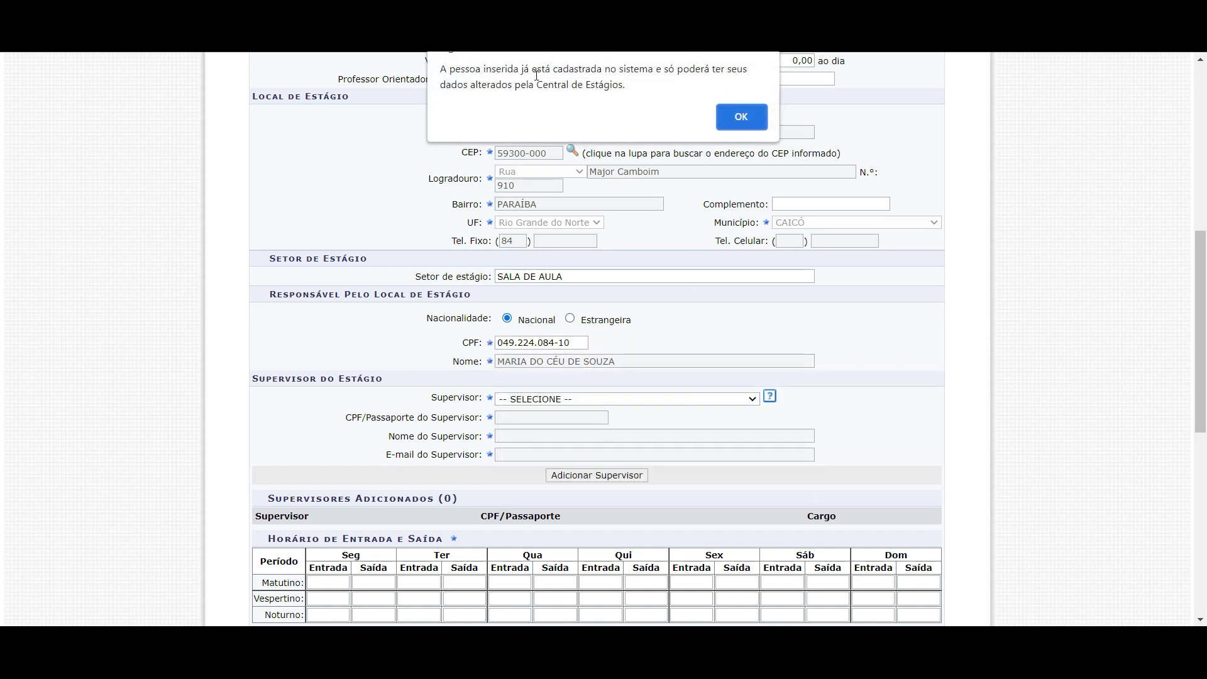
{"action": "left_click", "coordinate": [740, 118]}
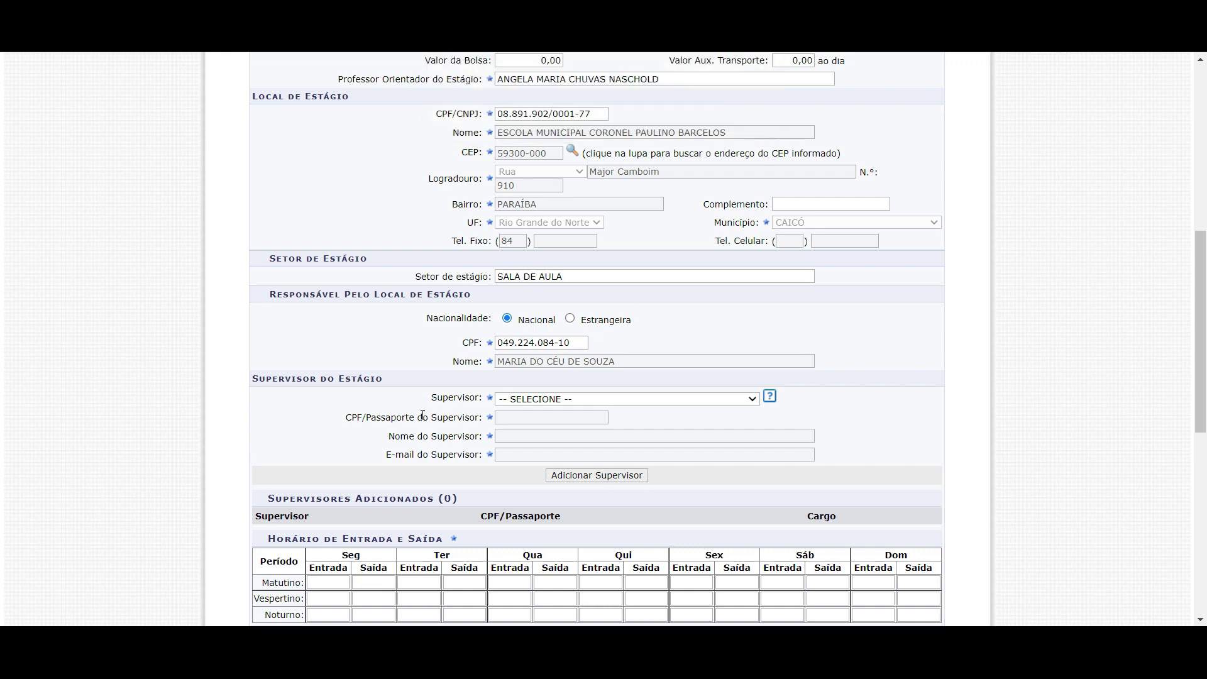
{"action": "left_click", "coordinate": [610, 363]}
{"action": "left_click", "coordinate": [632, 339]}
{"action": "scroll", "coordinate": [537, 390], "scroll_direction": "down", "scroll_amount": 1}
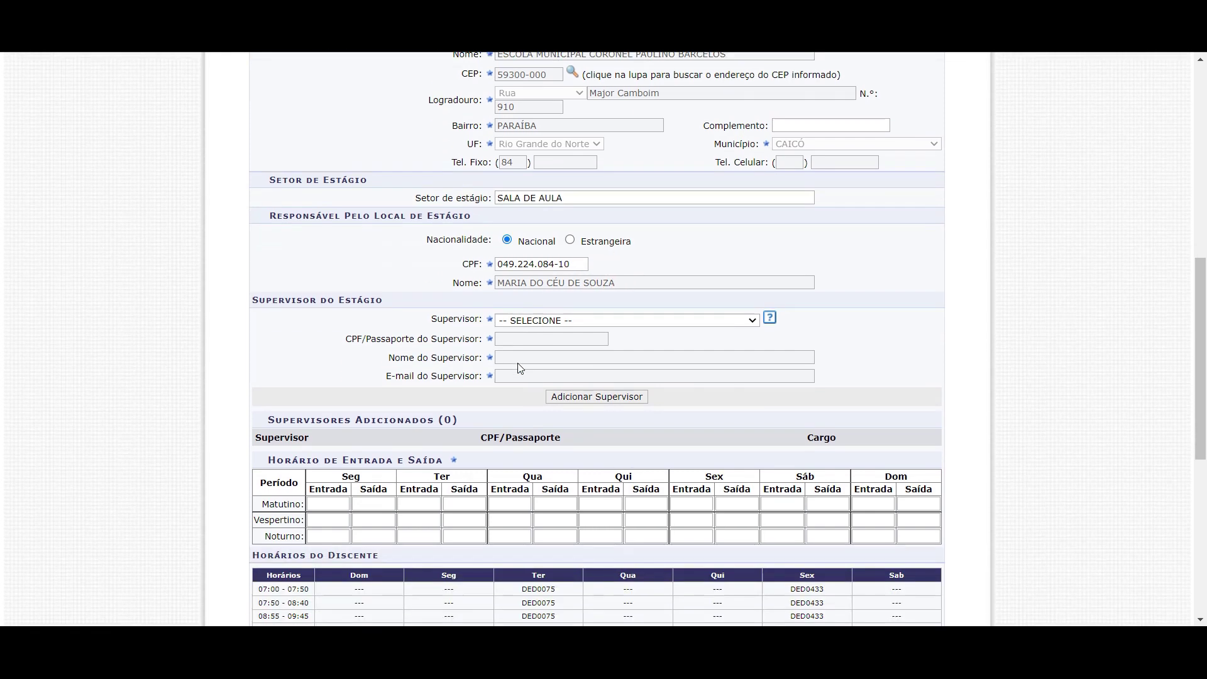
{"action": "scroll", "coordinate": [514, 306], "scroll_direction": "down", "scroll_amount": 1}
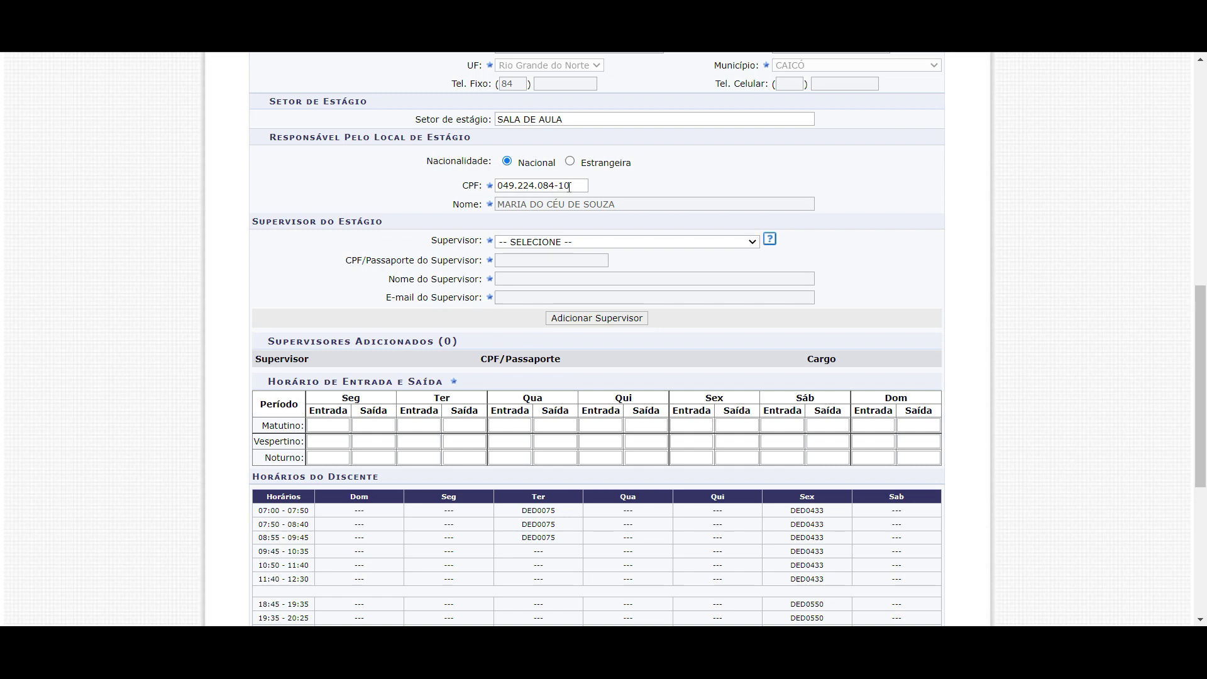
{"action": "triple_click", "coordinate": [282, 225]}
{"action": "left_click", "coordinate": [400, 223]}
{"action": "scroll", "coordinate": [401, 233], "scroll_direction": "down", "scroll_amount": 1}
{"action": "left_click_drag", "start_coordinate": [275, 145], "coordinate": [339, 146]}
{"action": "scroll", "coordinate": [343, 148], "scroll_direction": "down", "scroll_amount": 1}
{"action": "scroll", "coordinate": [344, 149], "scroll_direction": "up", "scroll_amount": 1}
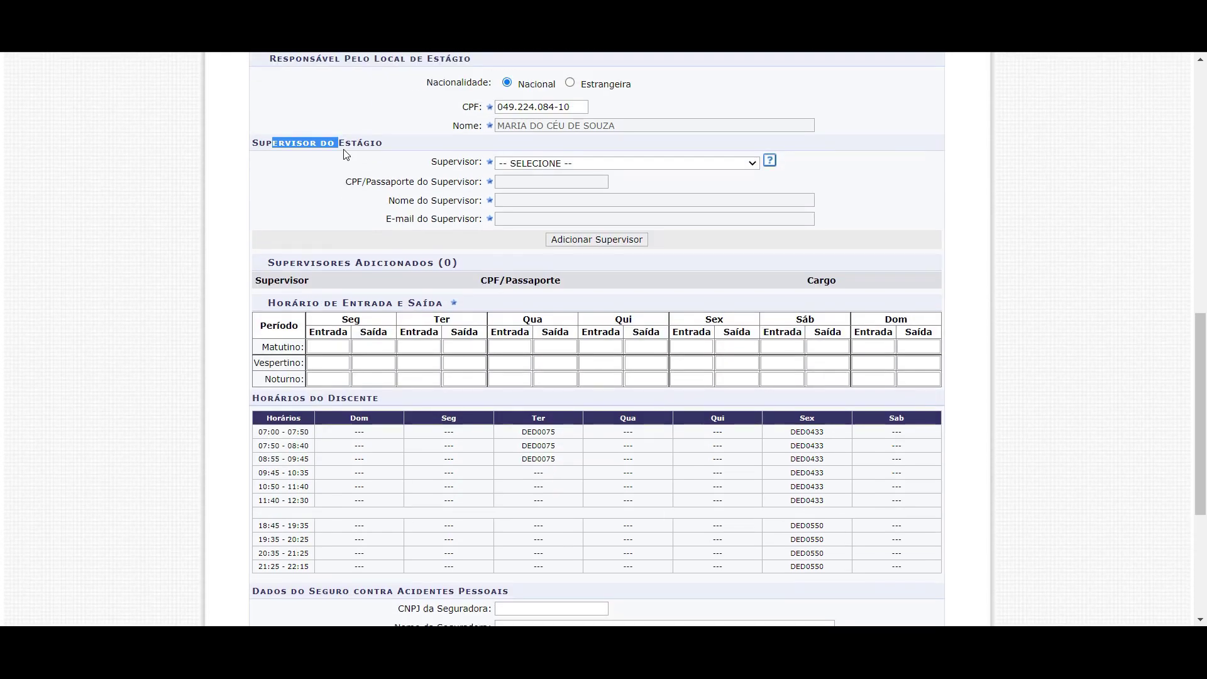
{"action": "scroll", "coordinate": [1201, 339], "scroll_direction": "up", "scroll_amount": 1}
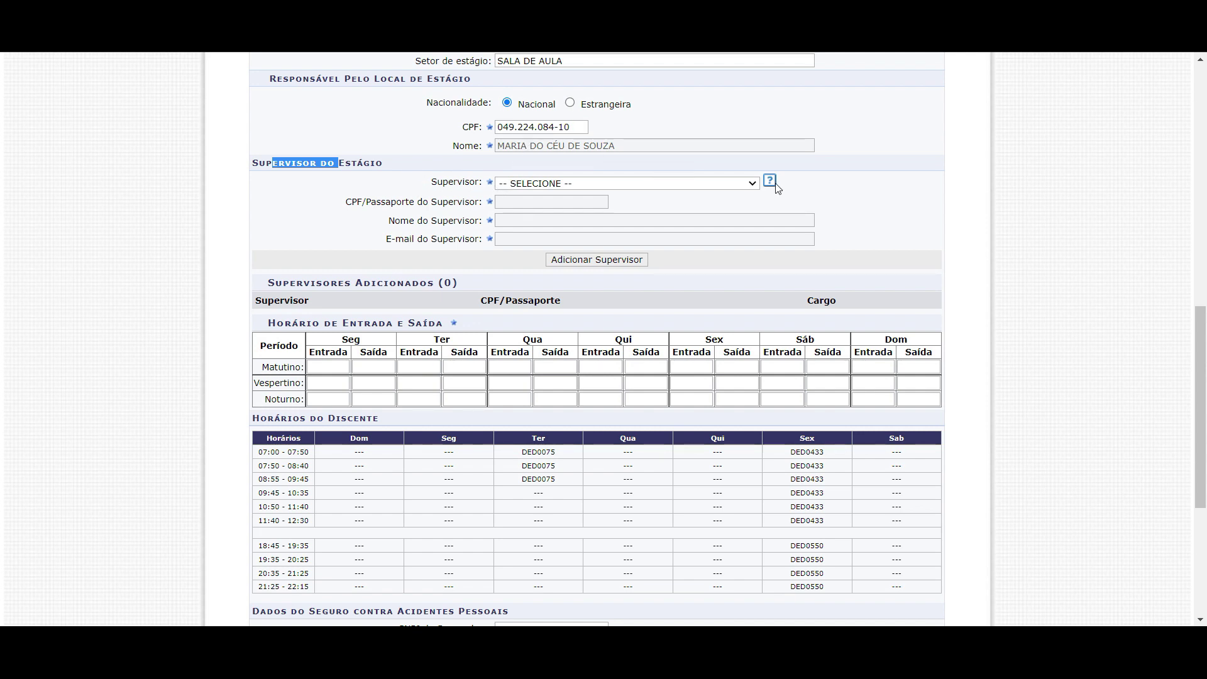
{"action": "left_click_drag", "start_coordinate": [1201, 409], "coordinate": [1200, 334]}
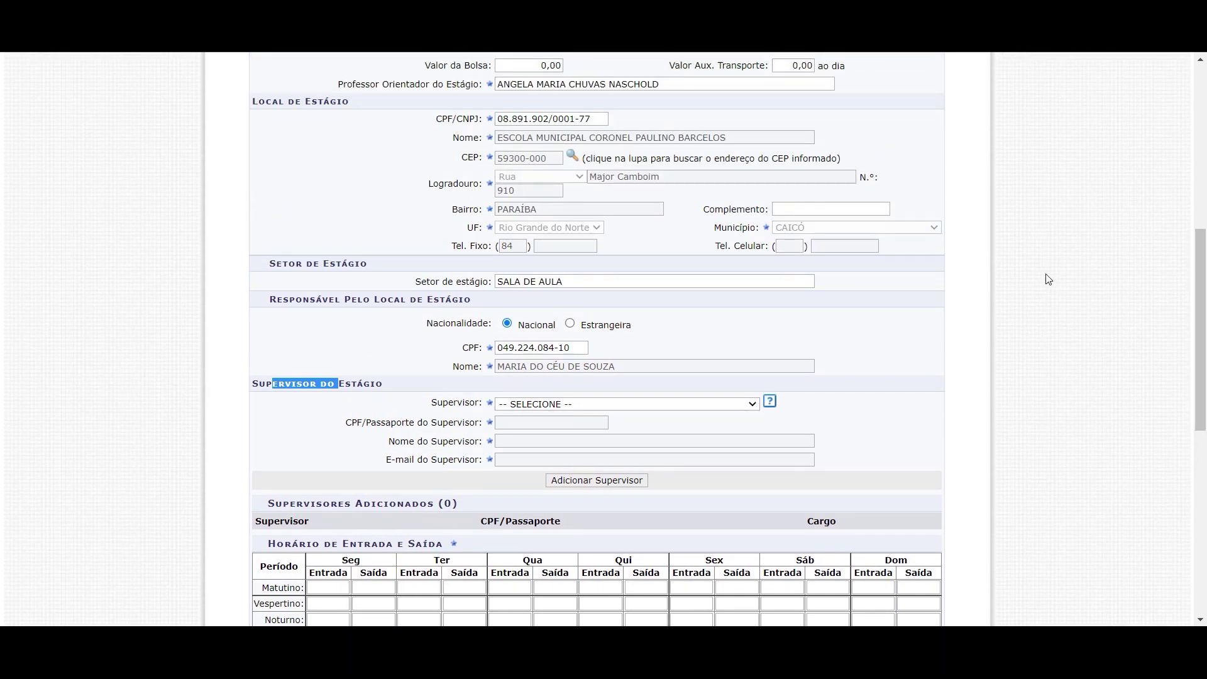
{"action": "scroll", "coordinate": [1024, 289], "scroll_direction": "down", "scroll_amount": 2}
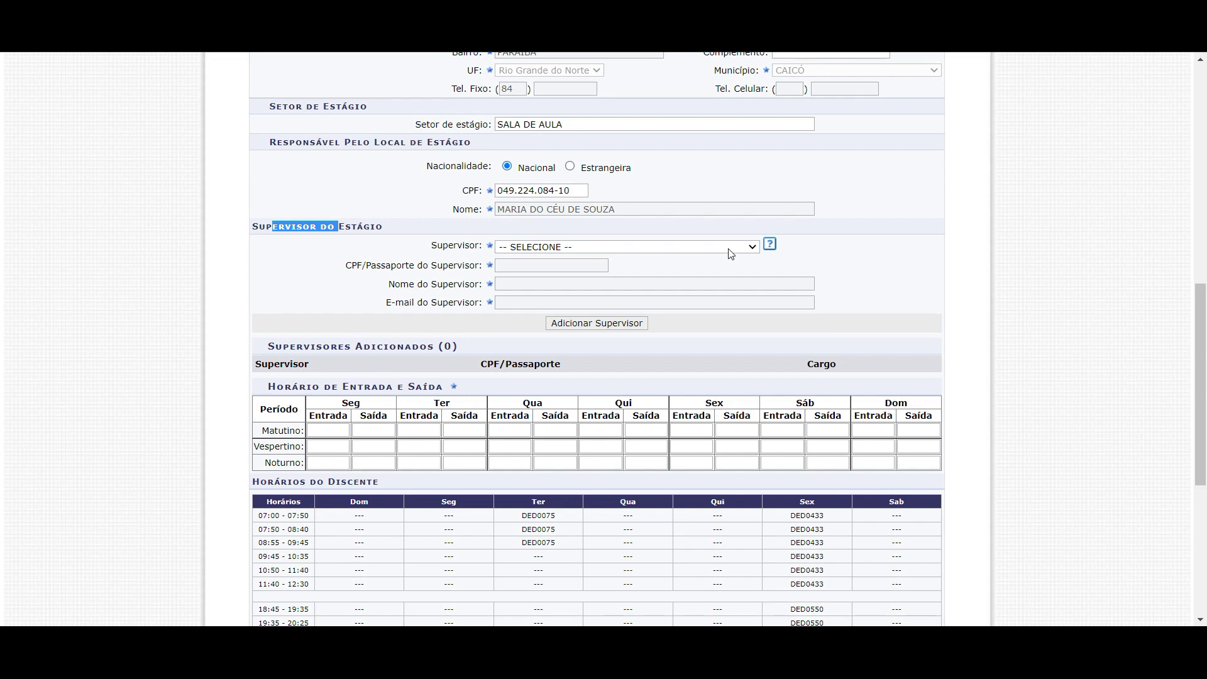
Pick a supervisor from the Supervisor dropdown and add them to the internship
{"action": "left_click", "coordinate": [730, 248]}
{"action": "scroll", "coordinate": [702, 352], "scroll_direction": "down", "scroll_amount": 6}
{"action": "scroll", "coordinate": [702, 363], "scroll_direction": "down", "scroll_amount": 20}
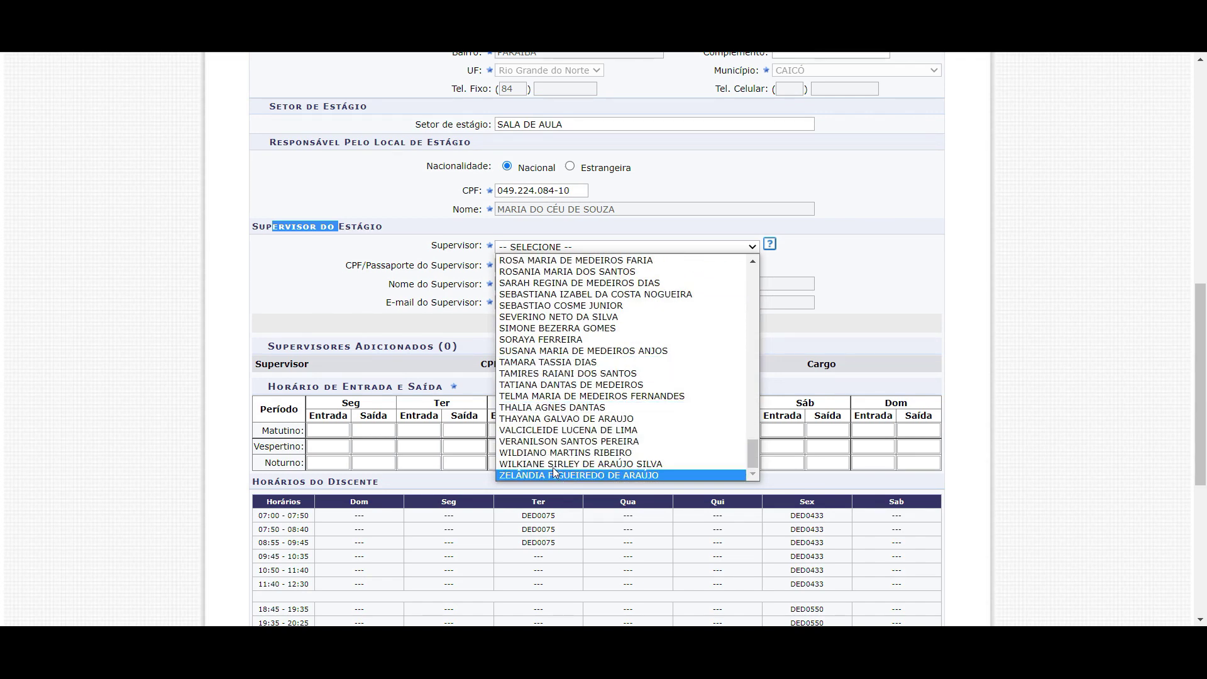
{"action": "scroll", "coordinate": [513, 311], "scroll_direction": "up", "scroll_amount": 5}
{"action": "scroll", "coordinate": [513, 311], "scroll_direction": "up", "scroll_amount": 5}
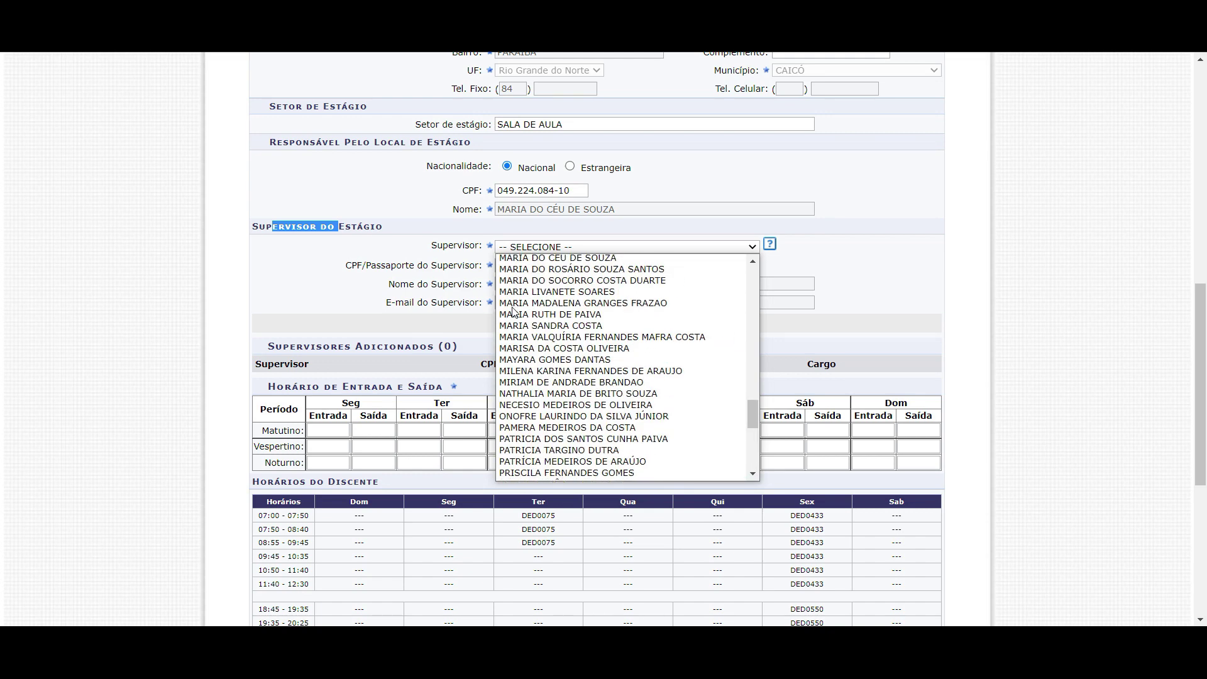
{"action": "key", "text": "f"}
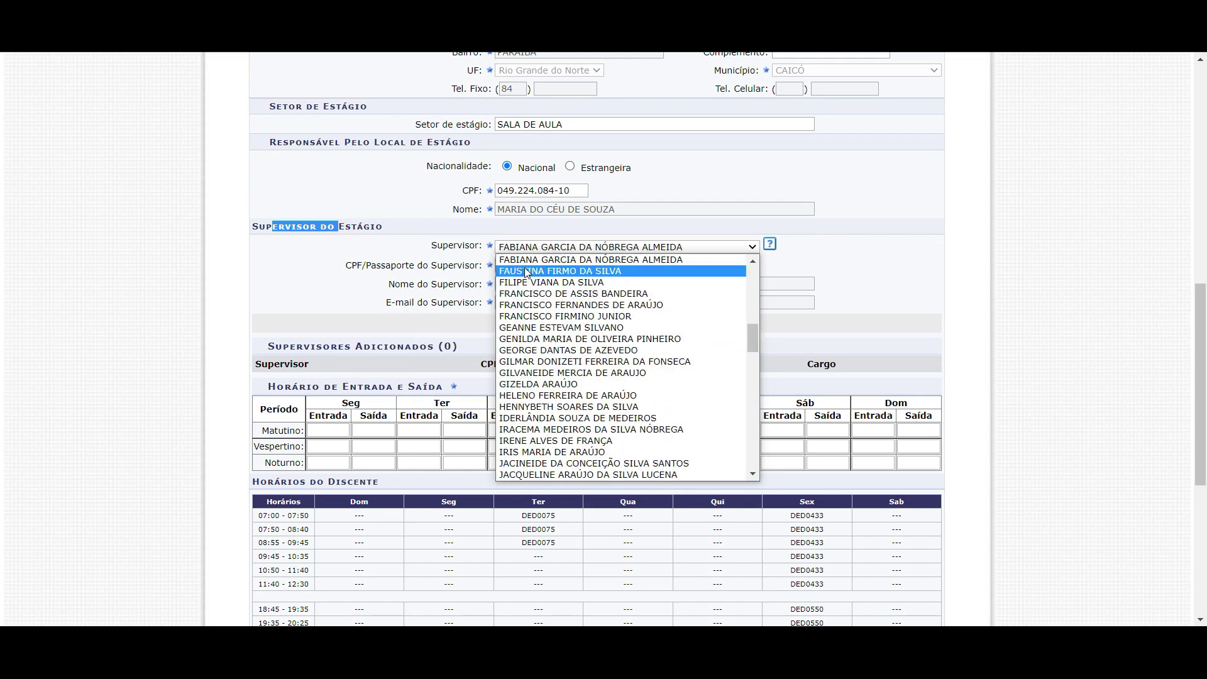
{"action": "key", "text": "f"}
{"action": "key", "text": "f"}
{"action": "key", "text": "f"}
{"action": "key", "text": "f"}
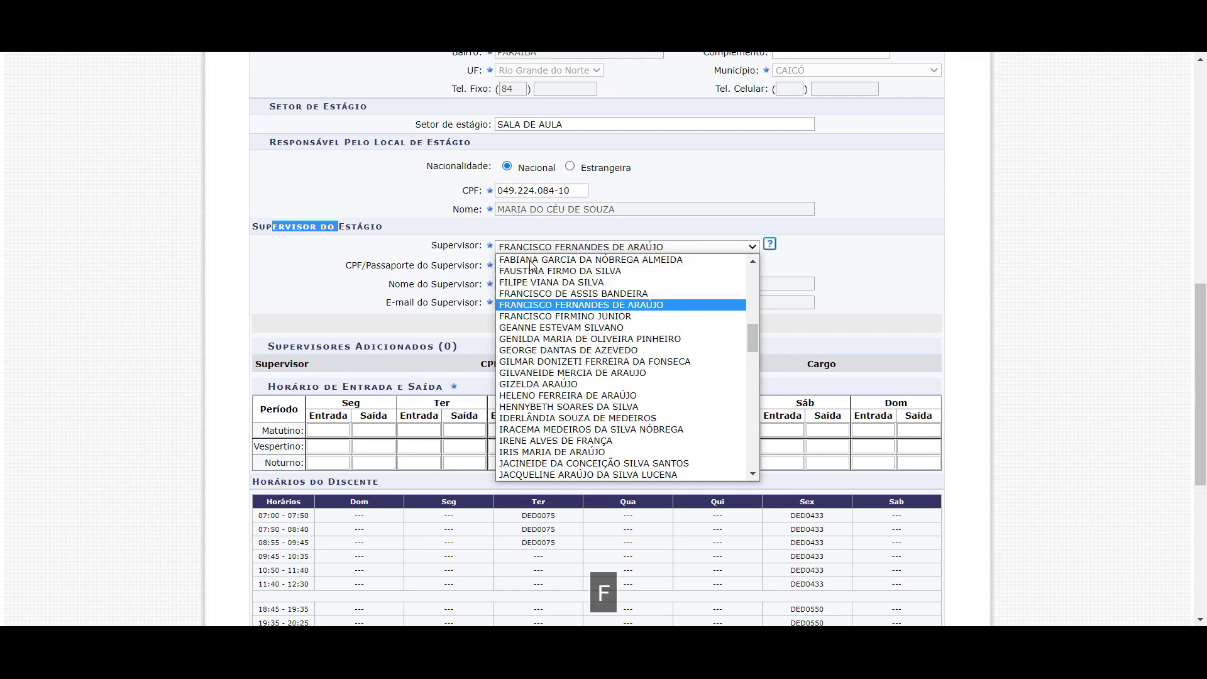
{"action": "key", "text": "h"}
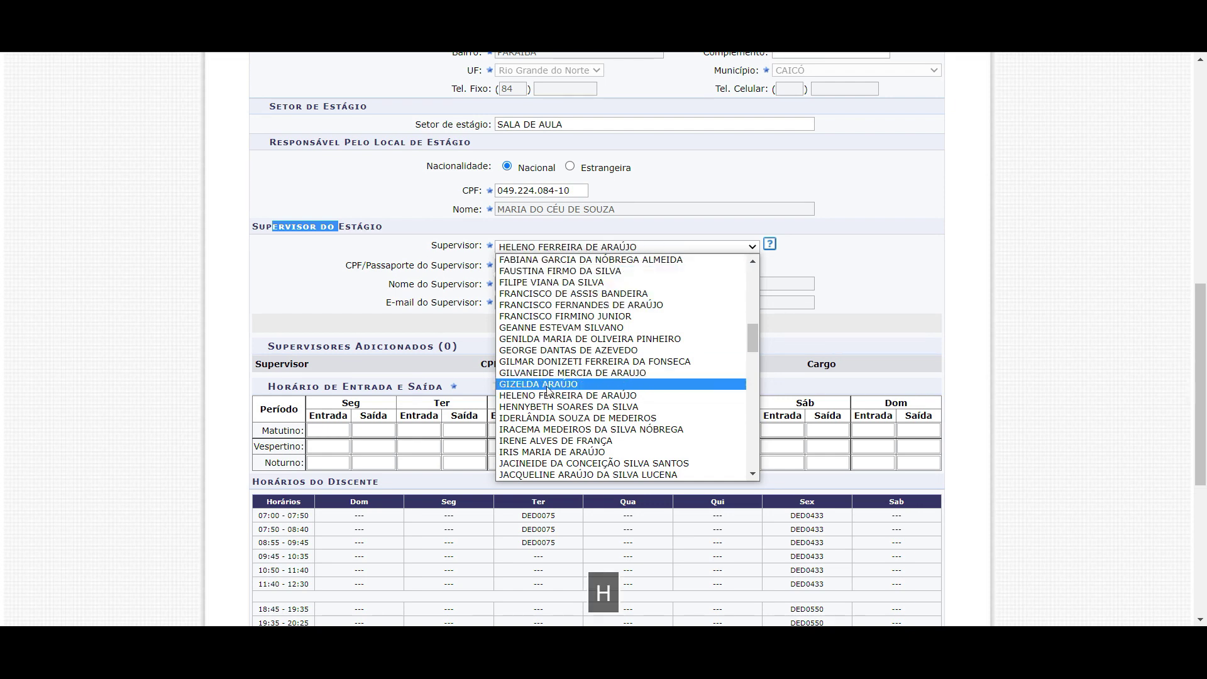
{"action": "key", "text": "a"}
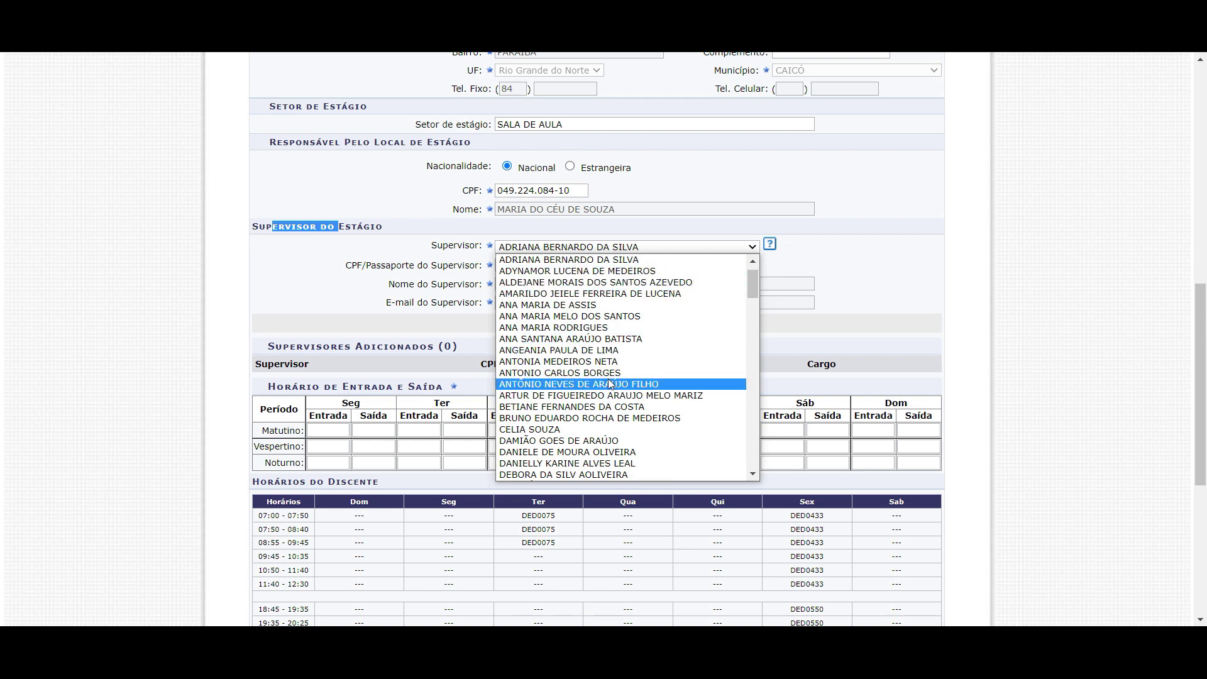
{"action": "left_click", "coordinate": [586, 327]}
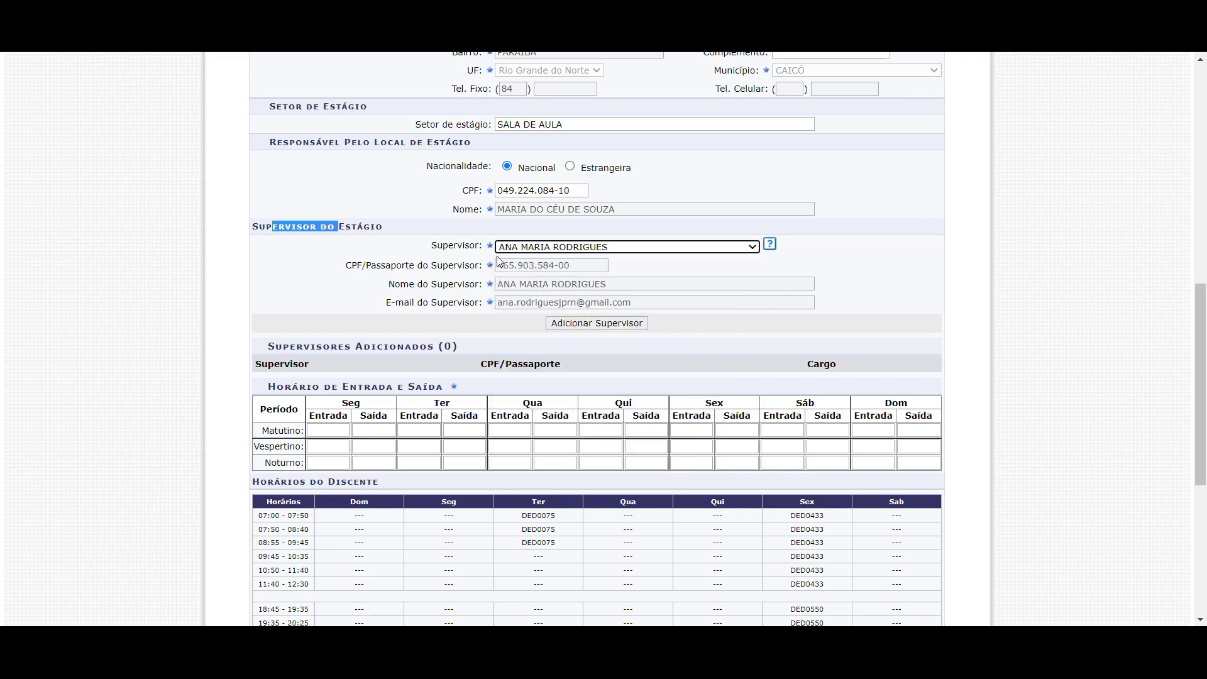
{"action": "left_click", "coordinate": [434, 254]}
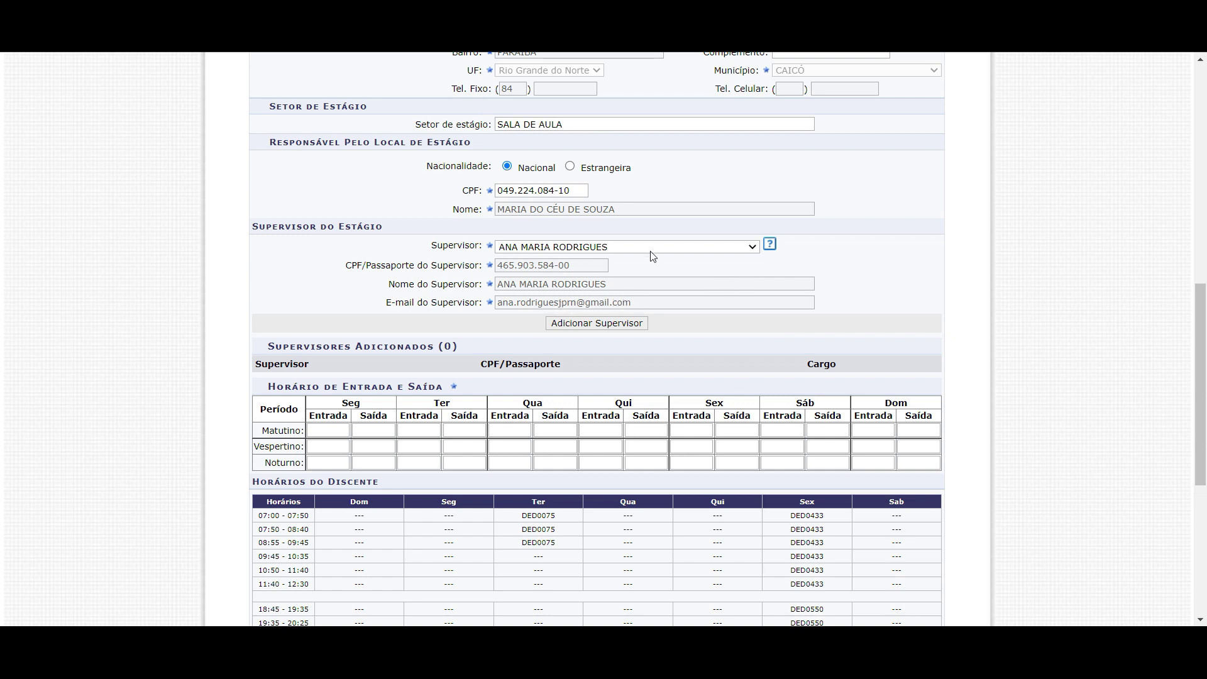
{"action": "left_click", "coordinate": [628, 326]}
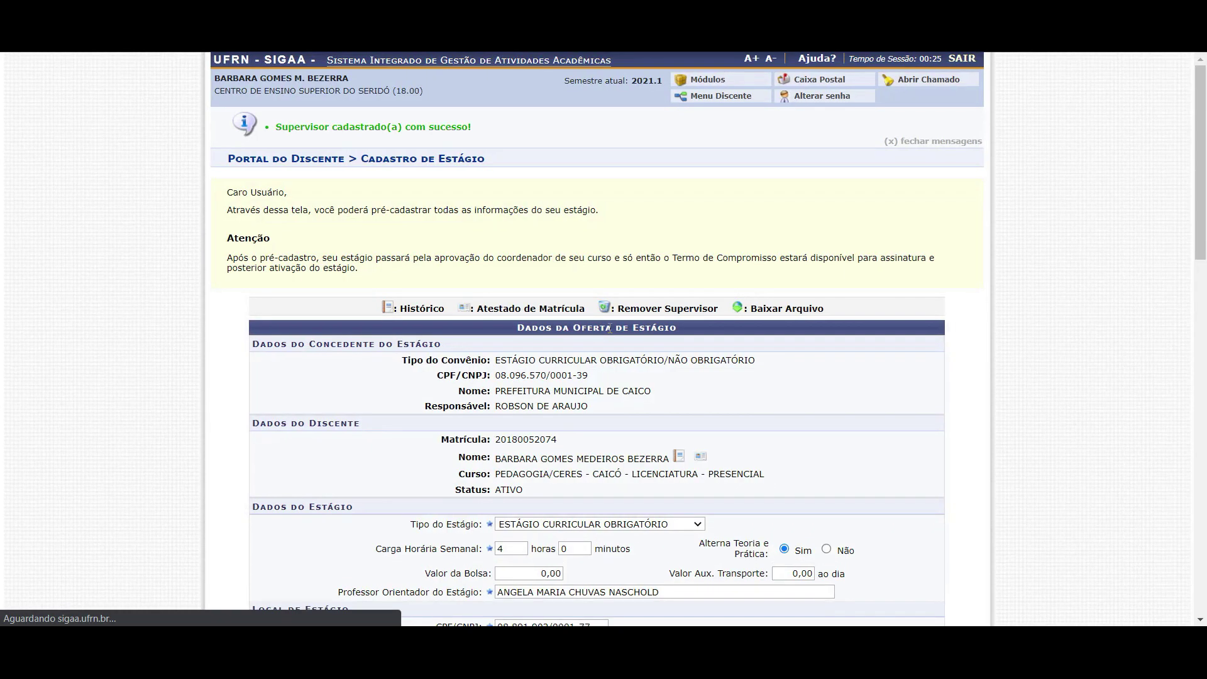
Choose -- CADASTRAR SUPERVISOR -- in the supervisor dropdown to register a new supervisor
{"action": "scroll", "coordinate": [598, 356], "scroll_direction": "down", "scroll_amount": 8}
{"action": "scroll", "coordinate": [598, 356], "scroll_direction": "down", "scroll_amount": 3}
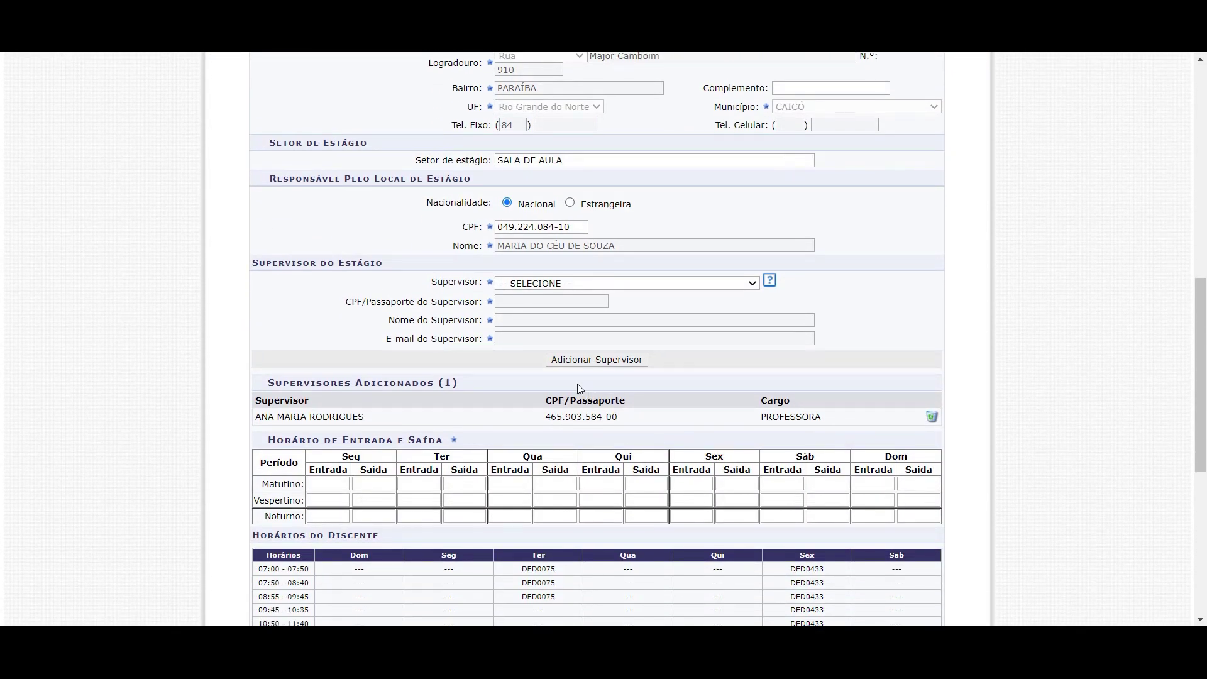
{"action": "left_click", "coordinate": [597, 284]}
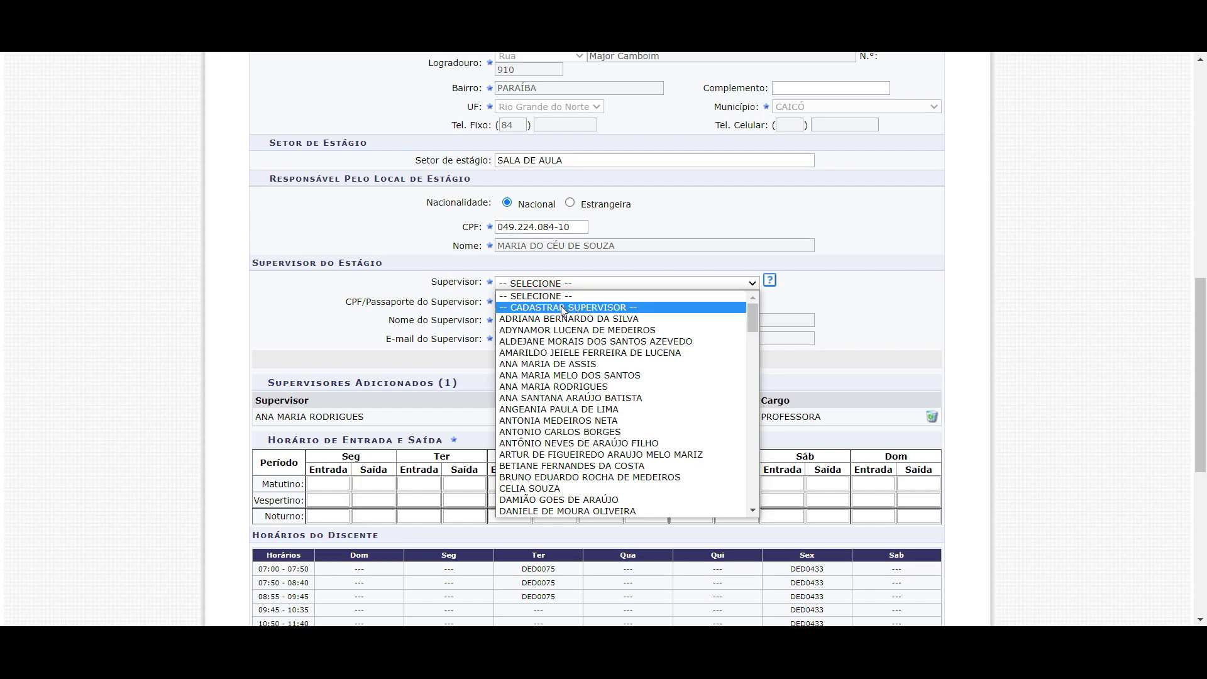
{"action": "left_click", "coordinate": [562, 308]}
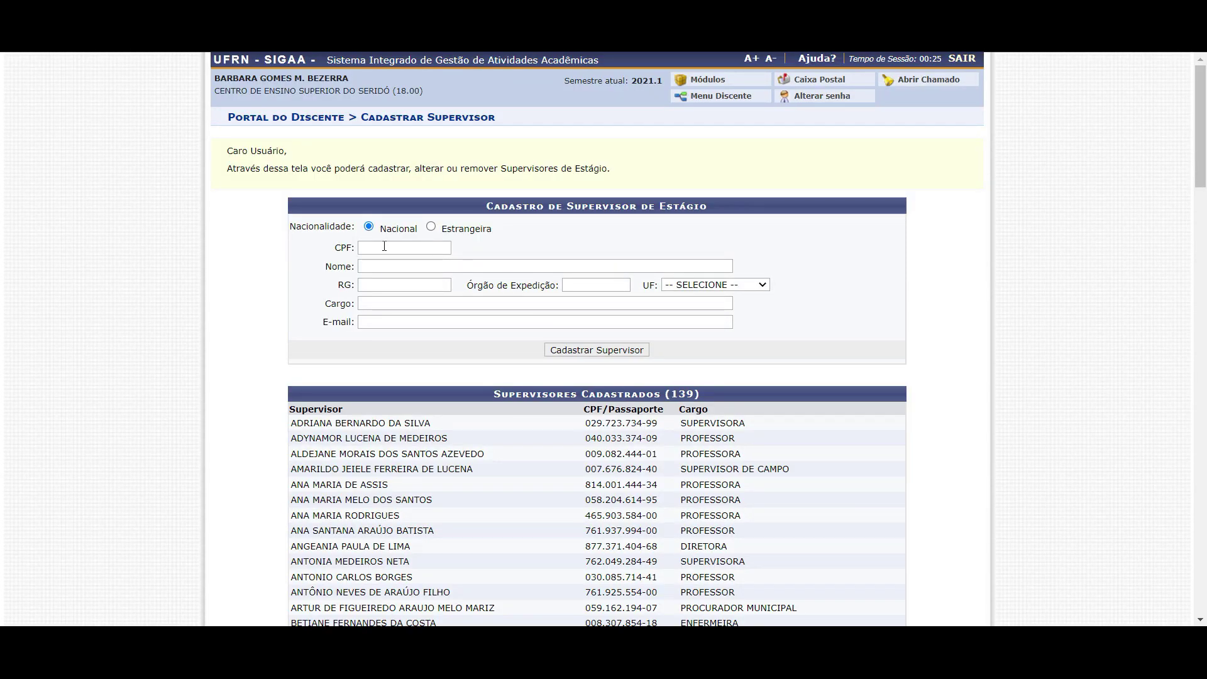
Enter the supervisor's CPF so the existing name, RG, ITEP issuer and e-mail load
{"action": "left_click", "coordinate": [385, 247]}
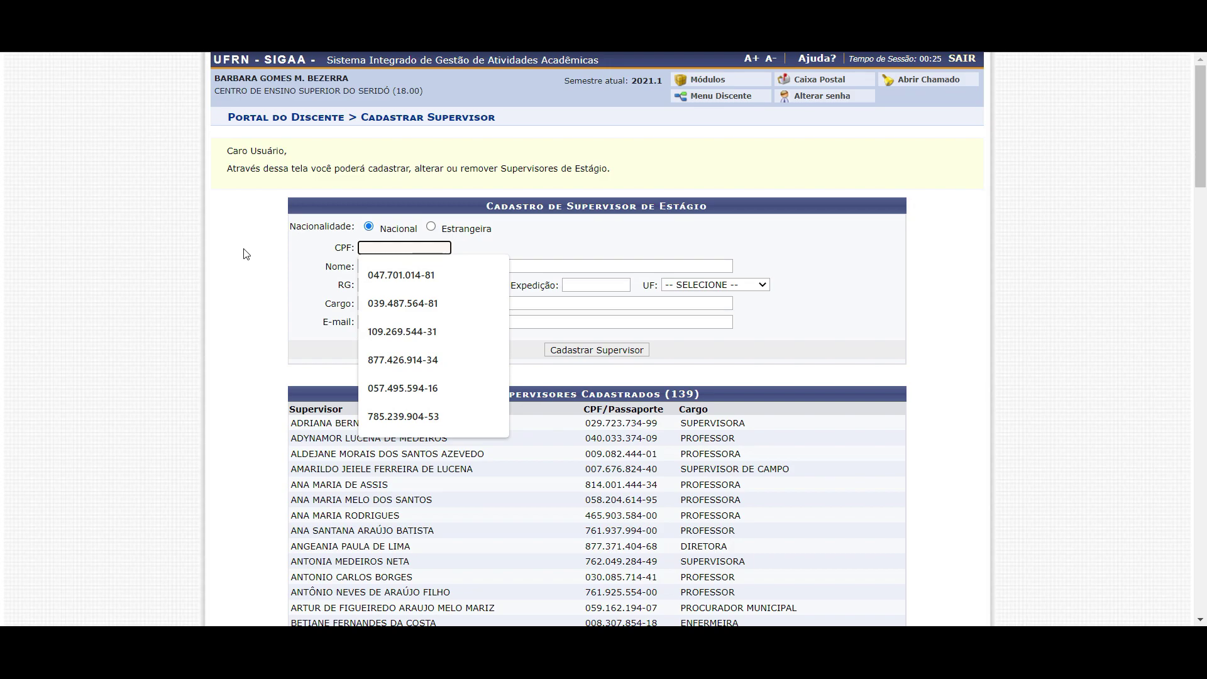
{"action": "left_click", "coordinate": [256, 276]}
{"action": "scroll", "coordinate": [368, 438], "scroll_direction": "down", "scroll_amount": 12}
{"action": "scroll", "coordinate": [367, 438], "scroll_direction": "down", "scroll_amount": 15}
{"action": "left_click_drag", "start_coordinate": [1200, 594], "coordinate": [1190, 124]}
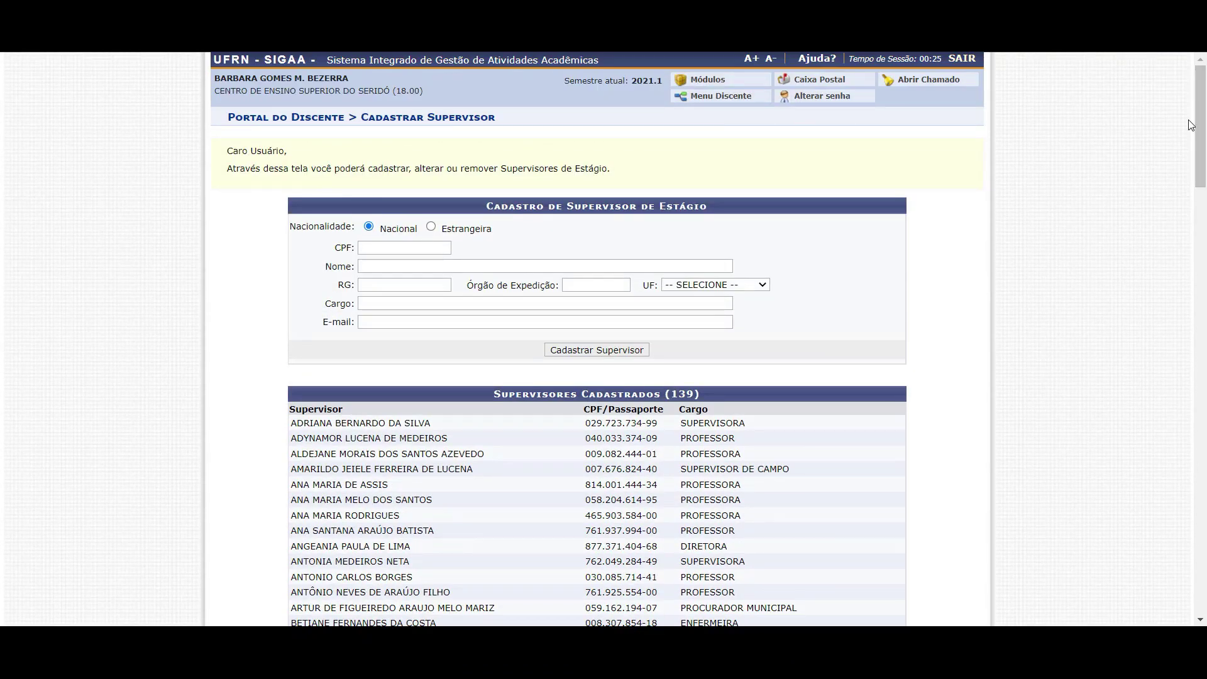
{"action": "left_click", "coordinate": [418, 248]}
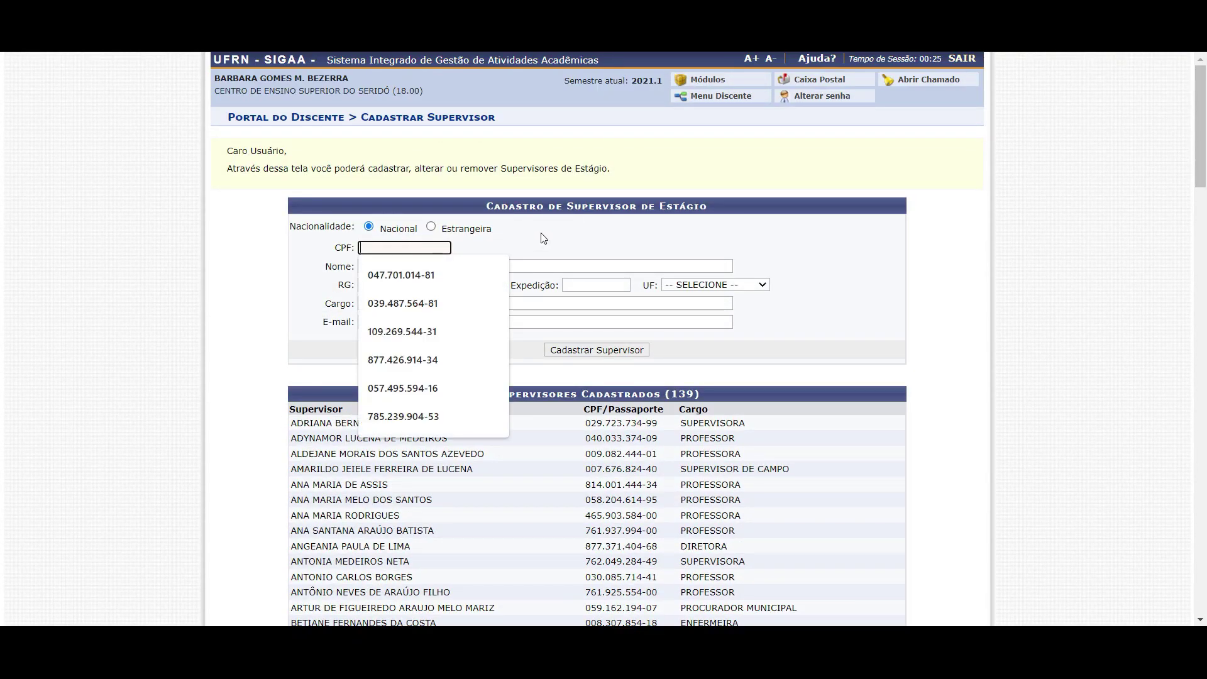
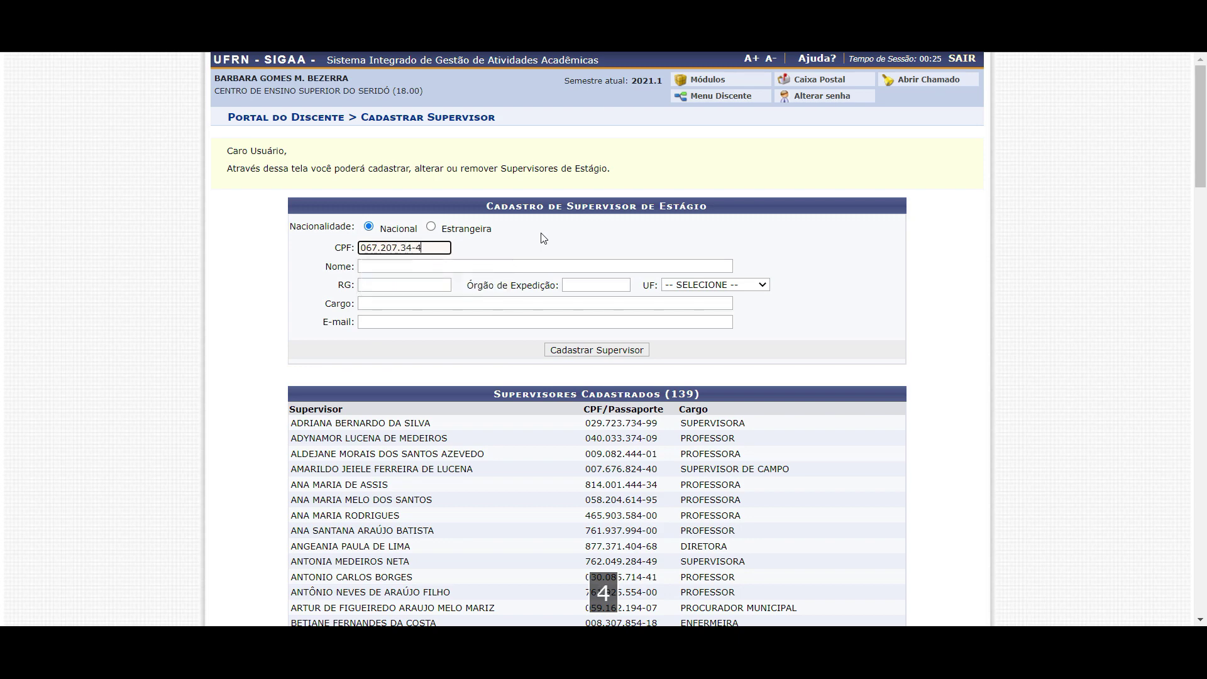
{"action": "key", "text": "Tab"}
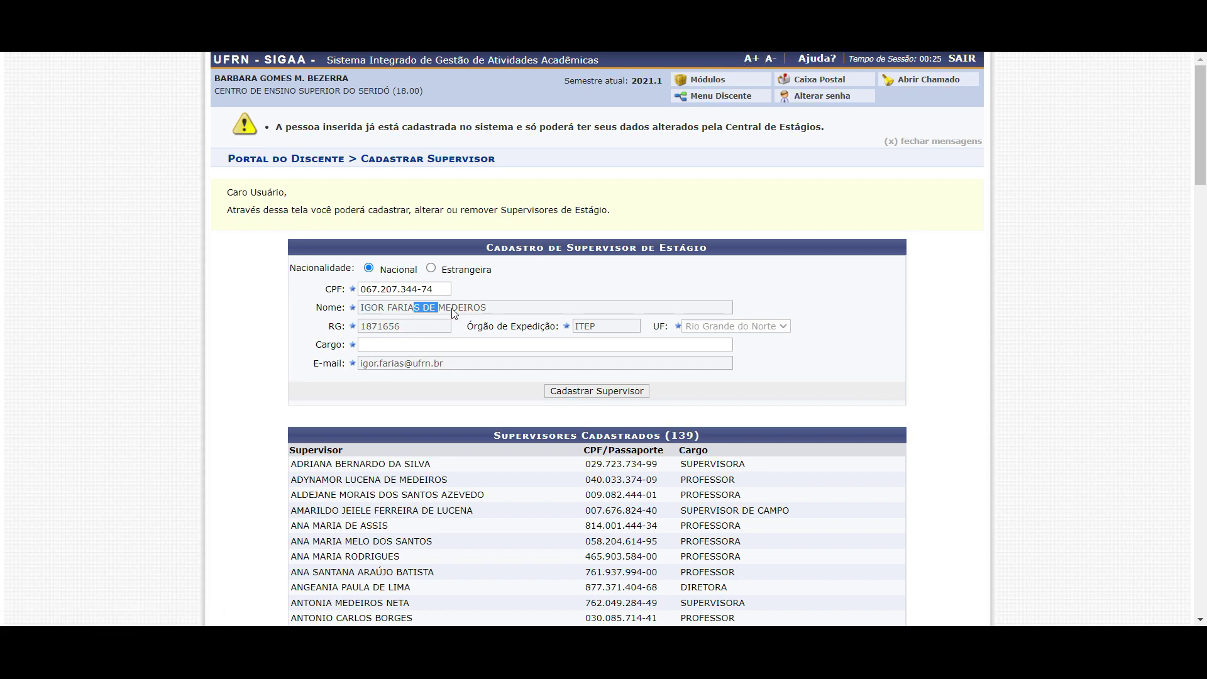
Review the pre-filled supervisor details and the already-registered warning
{"action": "left_click_drag", "start_coordinate": [508, 305], "coordinate": [395, 306]}
{"action": "left_click_drag", "start_coordinate": [297, 127], "coordinate": [790, 128]}
{"action": "left_click", "coordinate": [806, 127]}
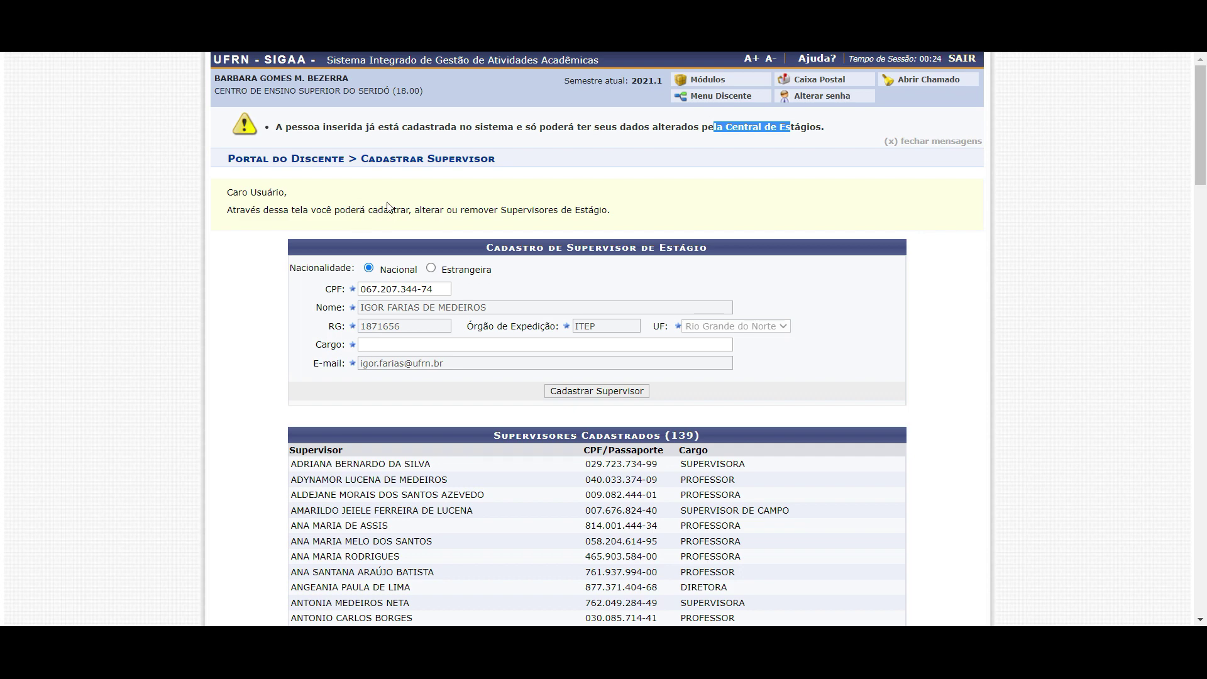
{"action": "scroll", "coordinate": [387, 207], "scroll_direction": "down", "scroll_amount": 1}
{"action": "scroll", "coordinate": [737, 132], "scroll_direction": "up", "scroll_amount": 1}
{"action": "left_click_drag", "start_coordinate": [331, 289], "coordinate": [341, 362]}
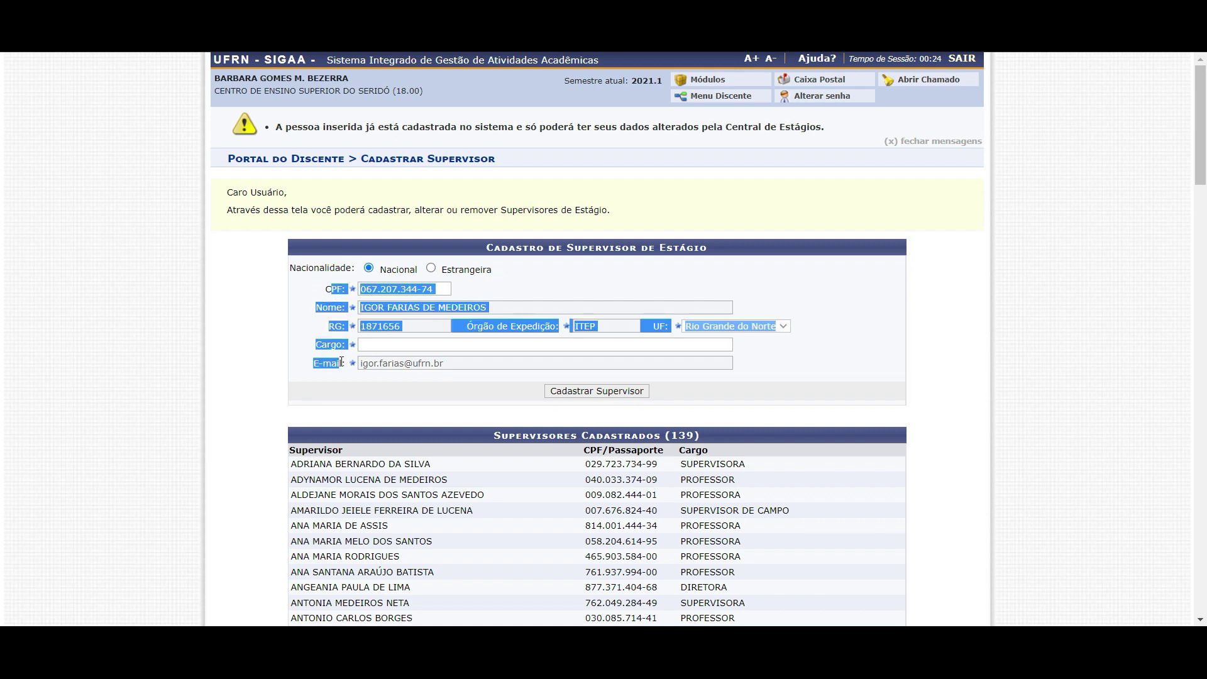
{"action": "left_click", "coordinate": [607, 235]}
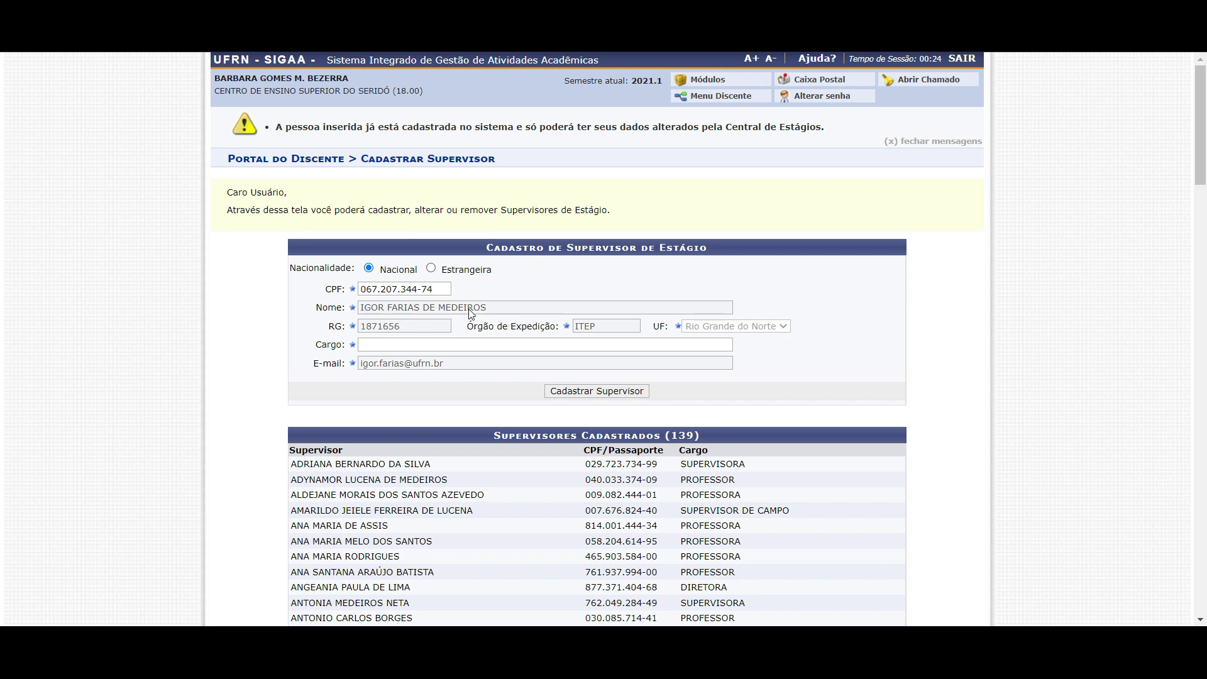
Set the supervisor's Cargo to PROFESSOR
{"action": "left_click", "coordinate": [415, 347]}
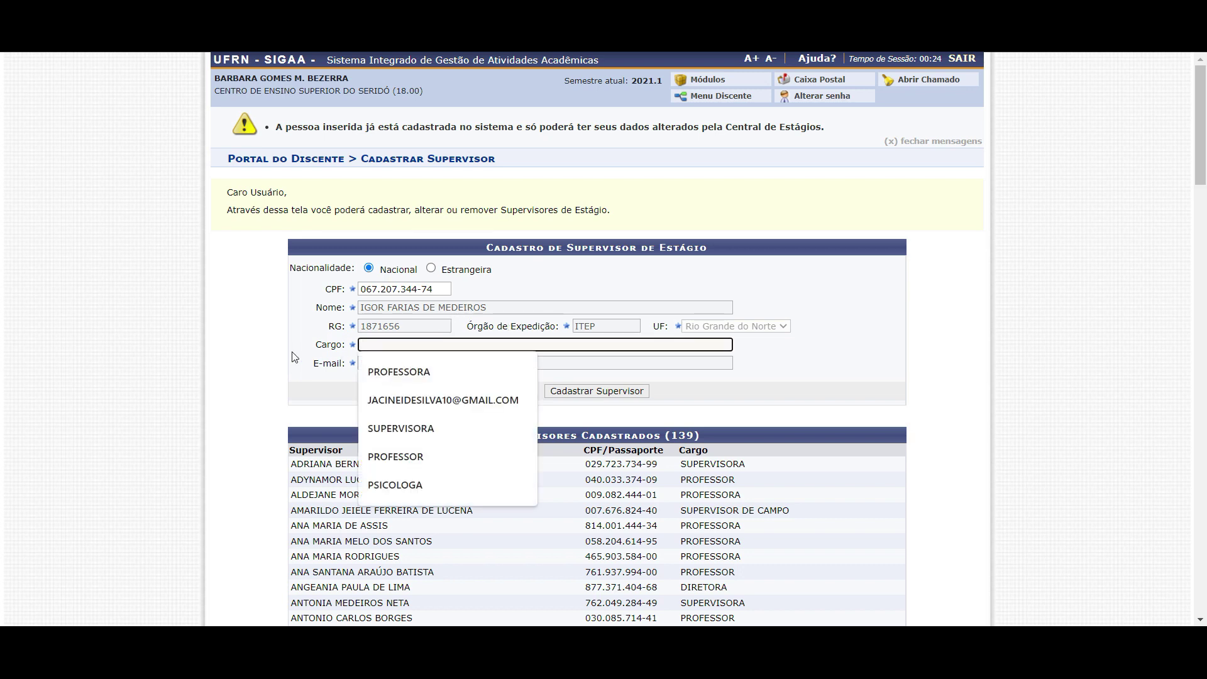
{"action": "left_click", "coordinate": [292, 356]}
{"action": "left_click", "coordinate": [409, 346]}
{"action": "left_click_drag", "start_coordinate": [317, 348], "coordinate": [336, 347]}
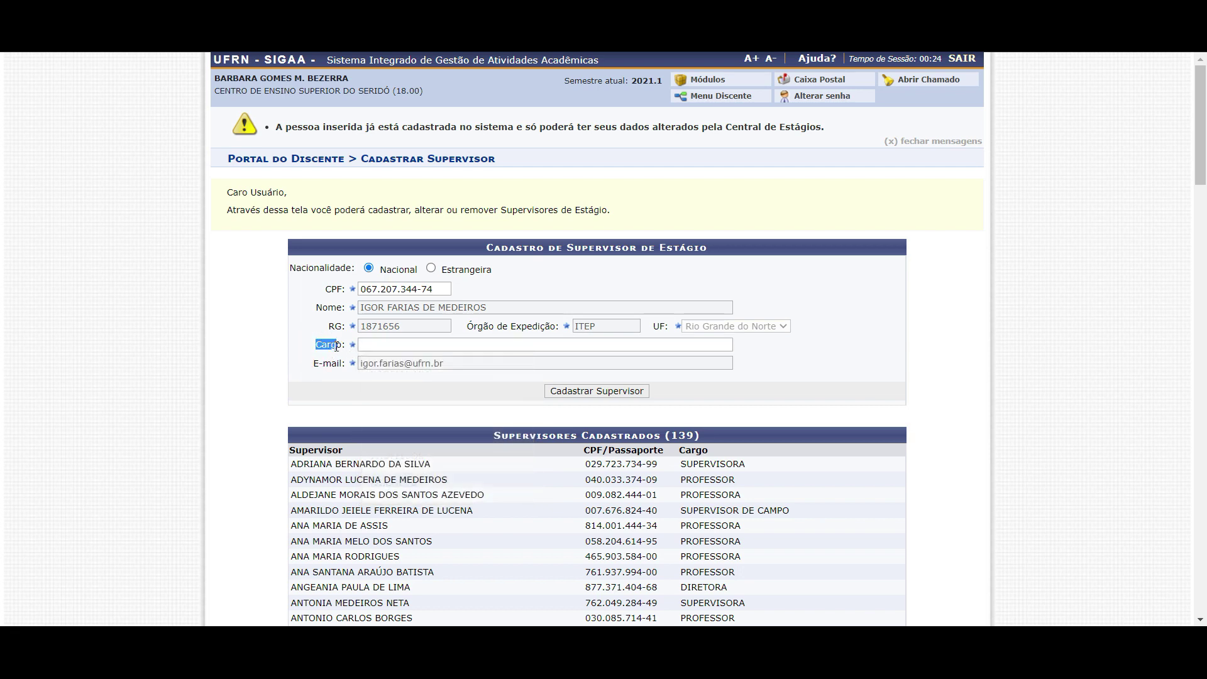
{"action": "left_click", "coordinate": [384, 346]}
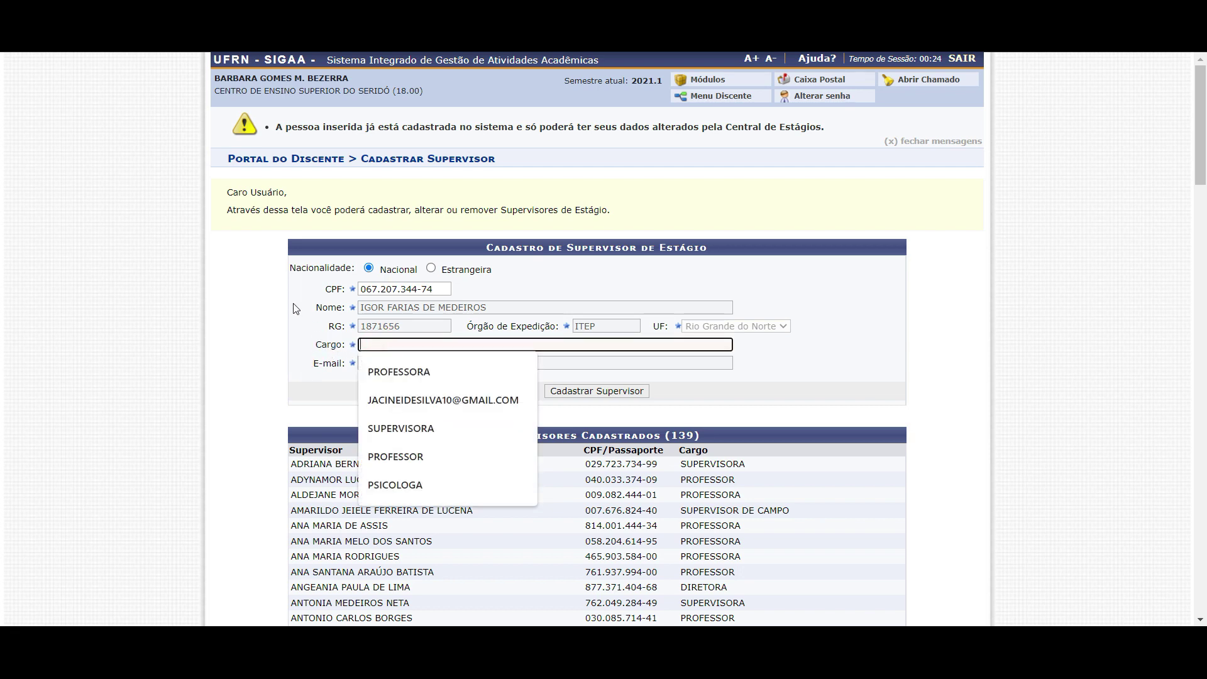
{"action": "left_click", "coordinate": [293, 304]}
{"action": "left_click", "coordinate": [376, 341]}
{"action": "type", "text": "PROFeSSOR"}
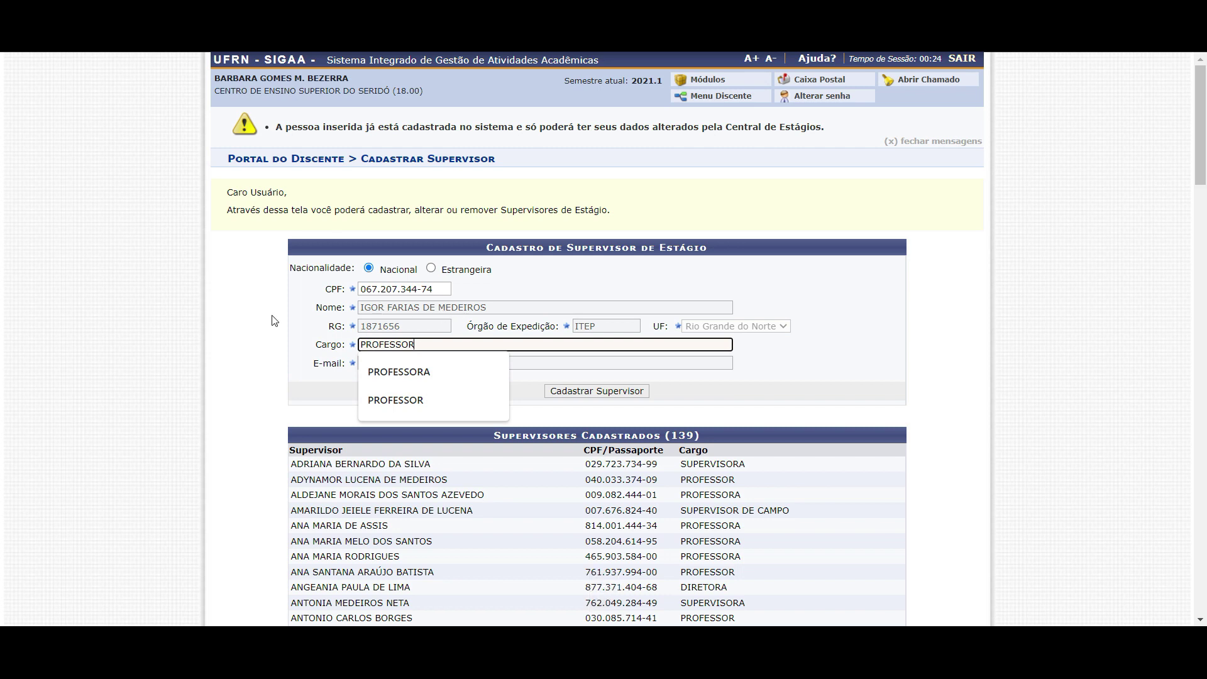
{"action": "left_click", "coordinate": [309, 320]}
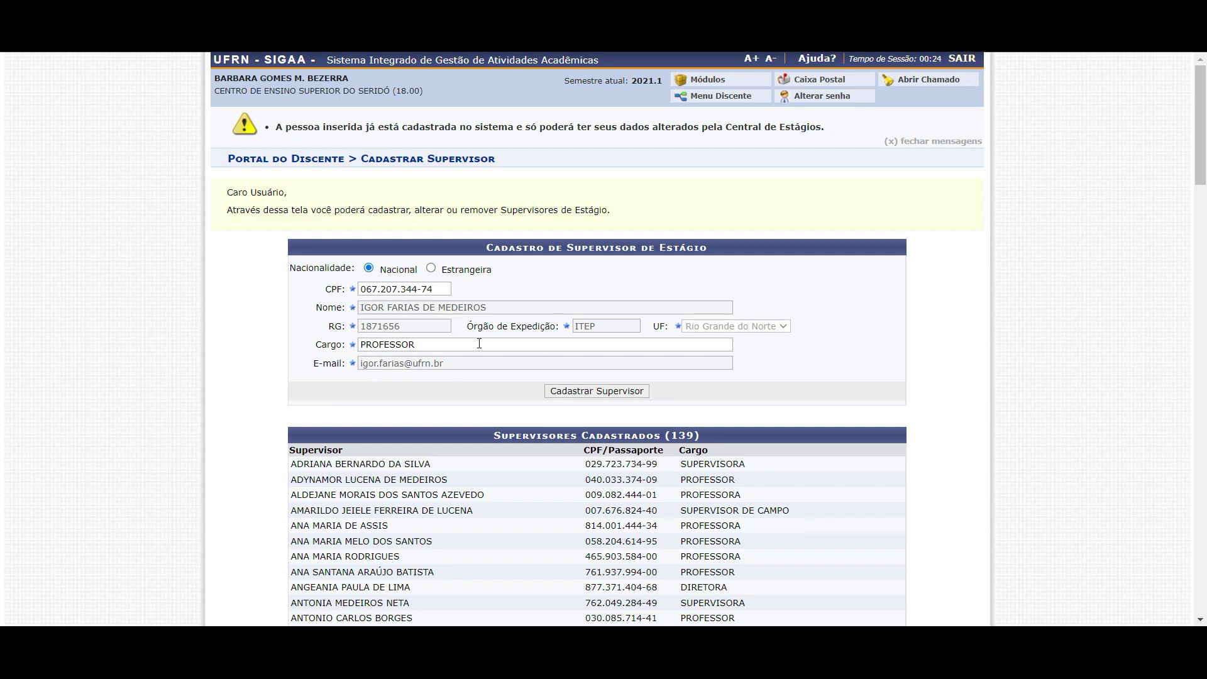
Scroll through the Supervisores Cadastrados list down to the bottom
{"action": "scroll", "coordinate": [479, 343], "scroll_direction": "down", "scroll_amount": 3}
{"action": "left_click_drag", "start_coordinate": [336, 446], "coordinate": [352, 539]}
{"action": "scroll", "coordinate": [479, 368], "scroll_direction": "down", "scroll_amount": 3}
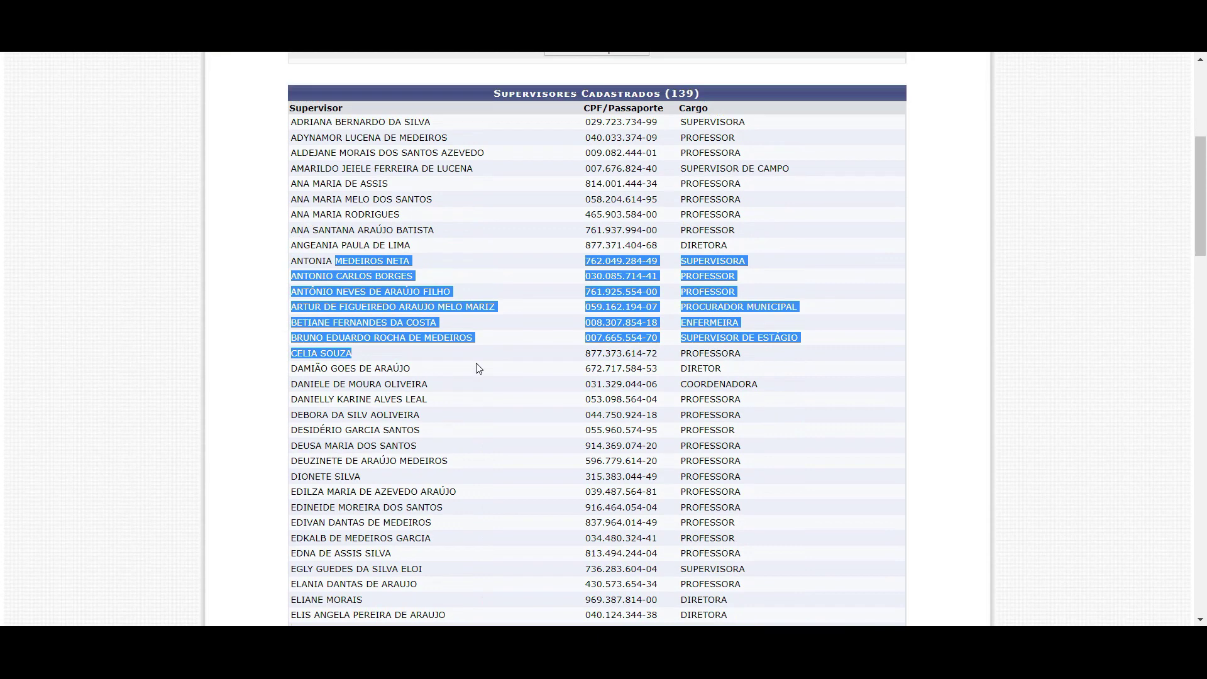
{"action": "scroll", "coordinate": [479, 368], "scroll_direction": "up", "scroll_amount": 4}
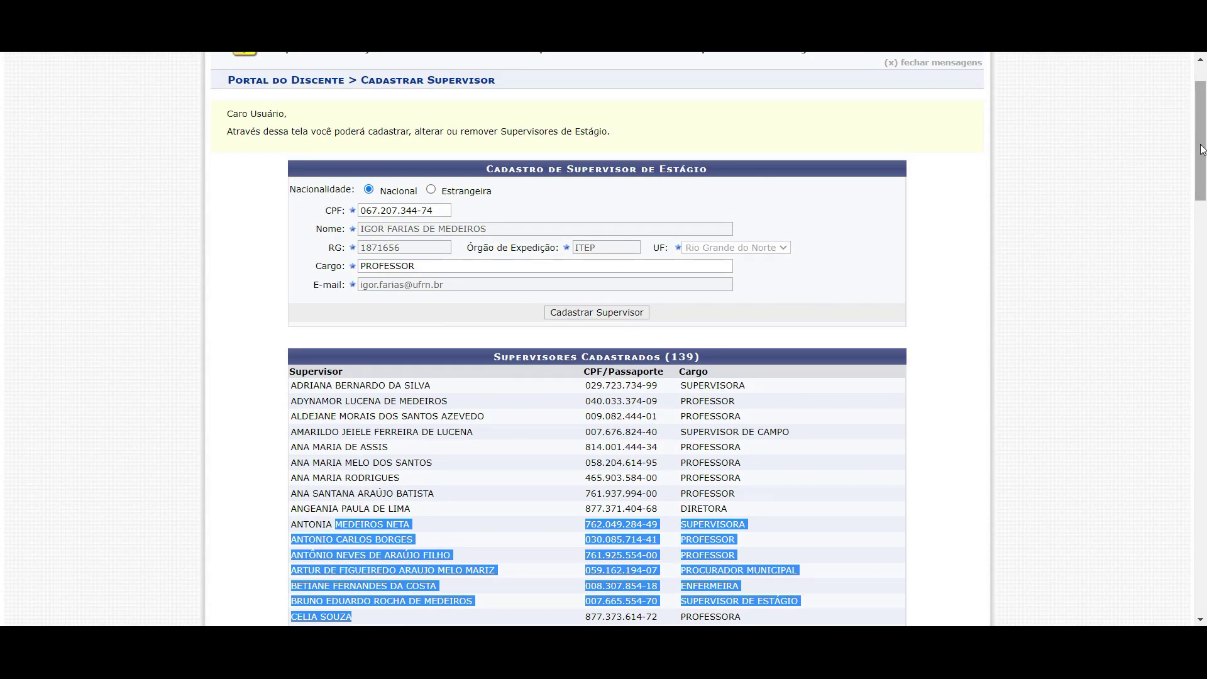
{"action": "scroll", "coordinate": [269, 245], "scroll_direction": "up", "scroll_amount": 2}
{"action": "left_click_drag", "start_coordinate": [275, 127], "coordinate": [762, 128]}
{"action": "left_click", "coordinate": [756, 165]}
{"action": "left_click_drag", "start_coordinate": [1199, 117], "coordinate": [1177, 597]}
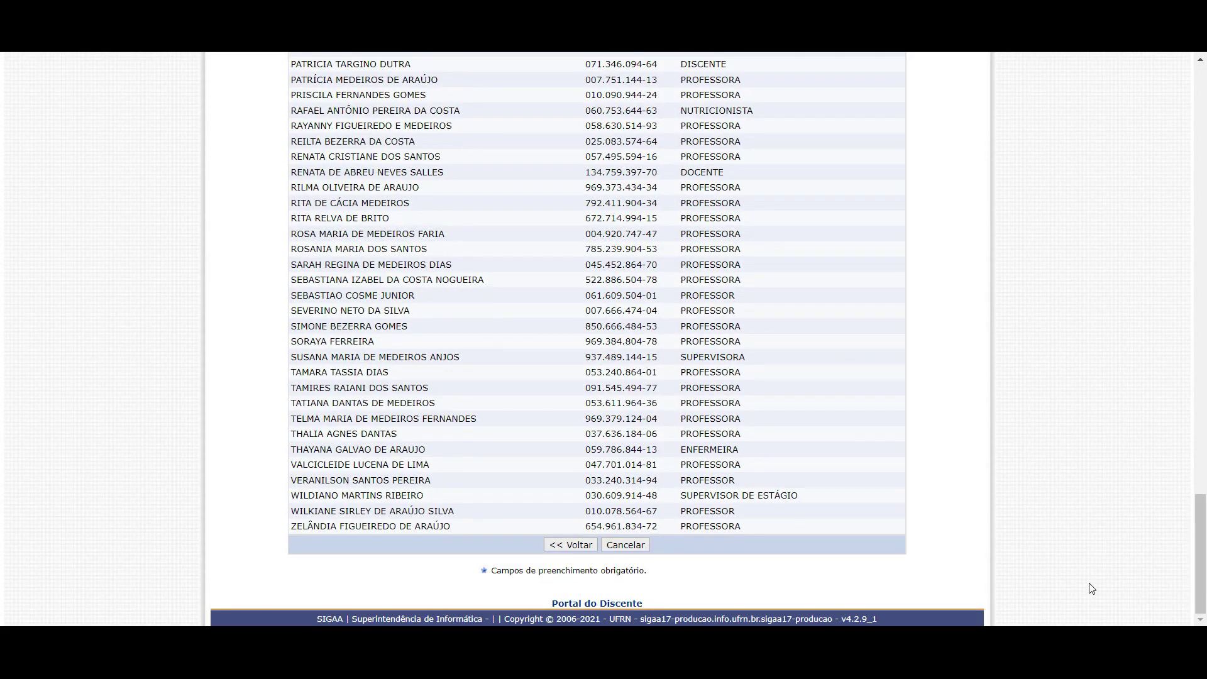
Back on the internship form, select another supervisor and add them as the second supervisor
{"action": "left_click", "coordinate": [572, 546]}
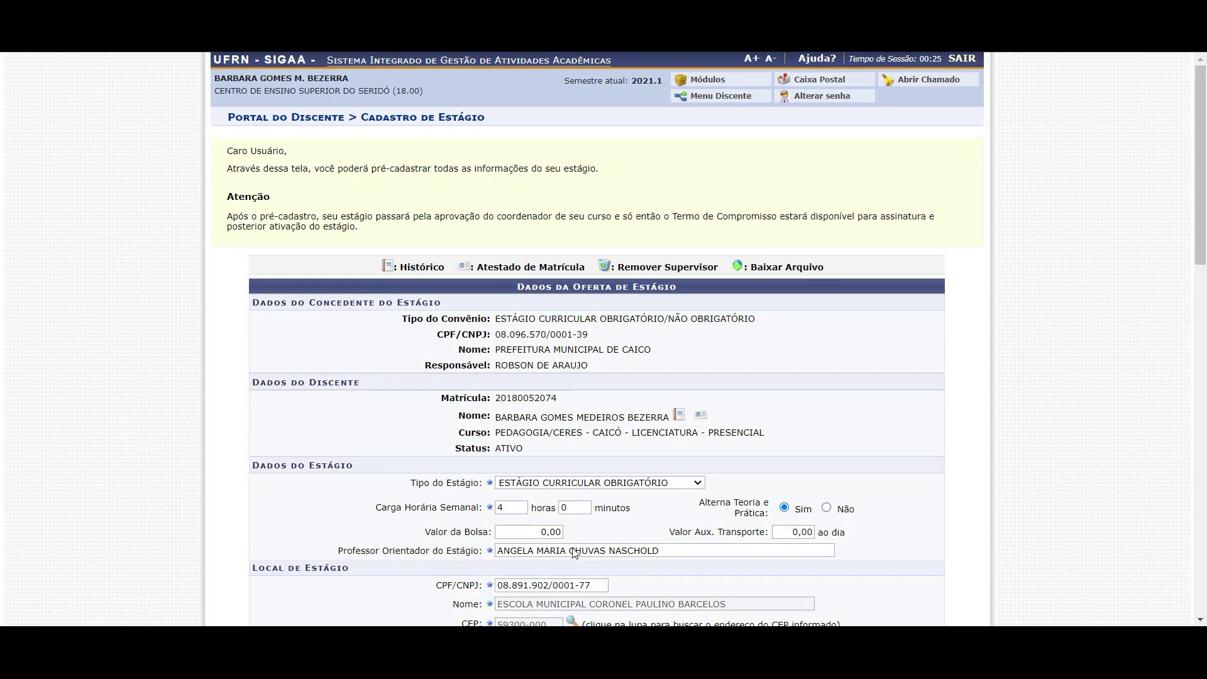
{"action": "scroll", "coordinate": [498, 403], "scroll_direction": "down", "scroll_amount": 8}
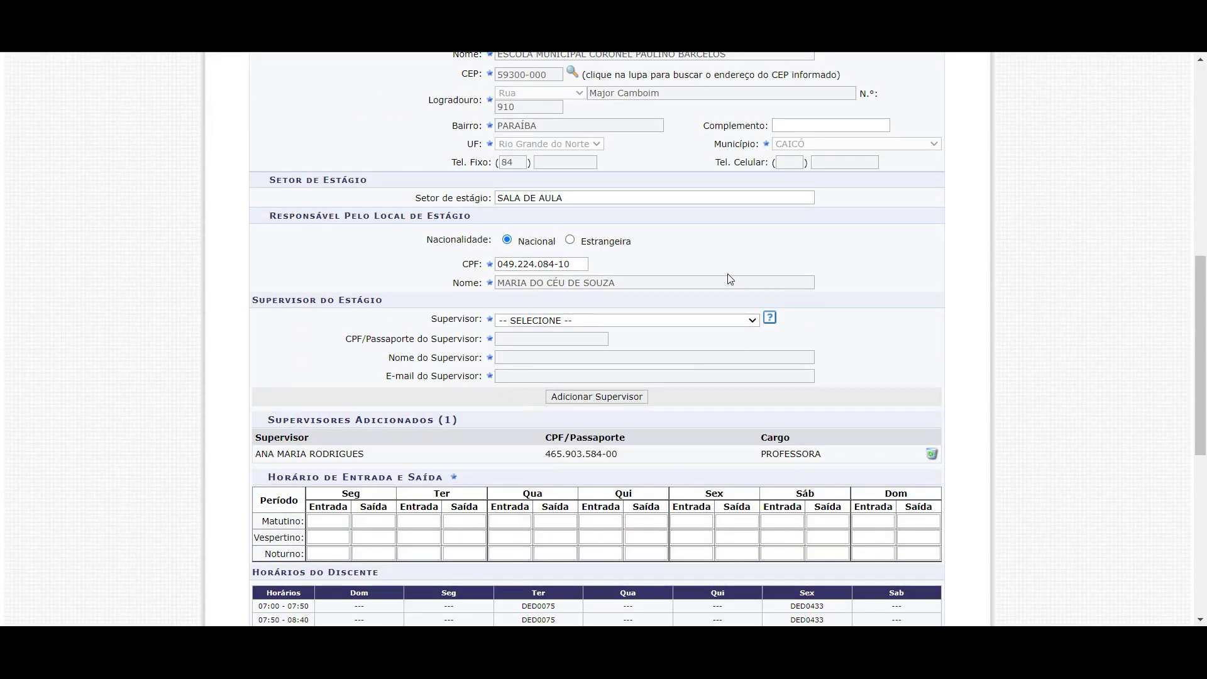
{"action": "left_click_drag", "start_coordinate": [335, 300], "coordinate": [363, 300]}
{"action": "left_click", "coordinate": [552, 324]}
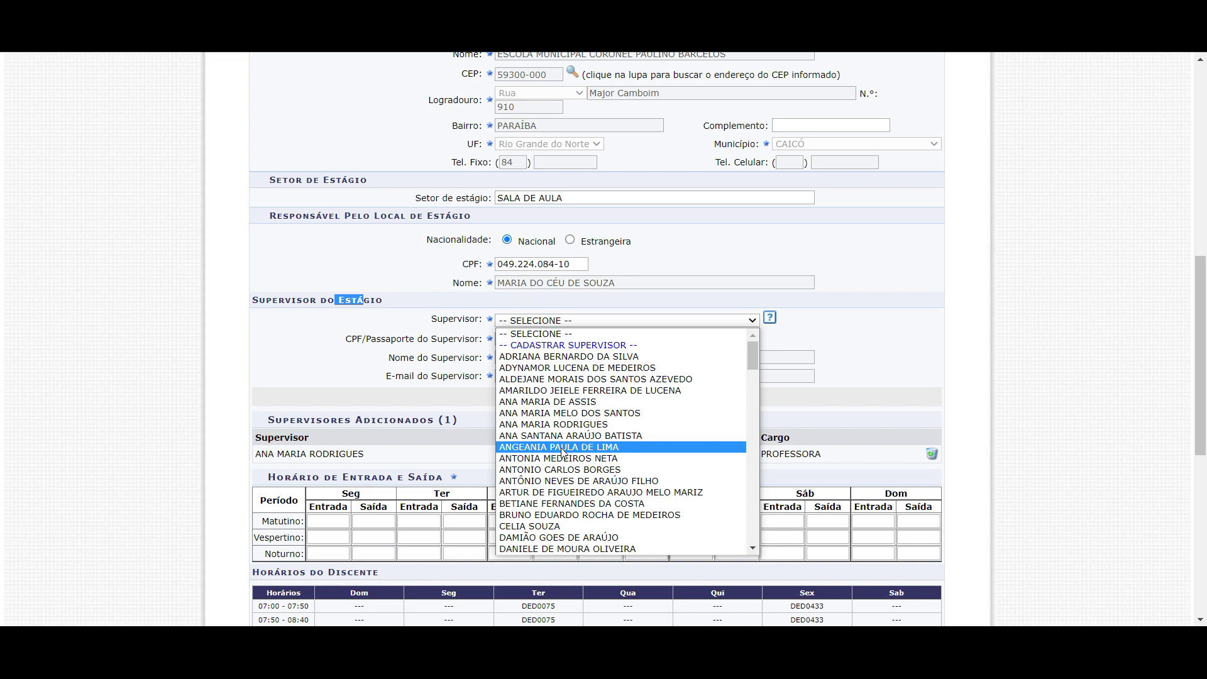
{"action": "scroll", "coordinate": [540, 453], "scroll_direction": "down", "scroll_amount": 13}
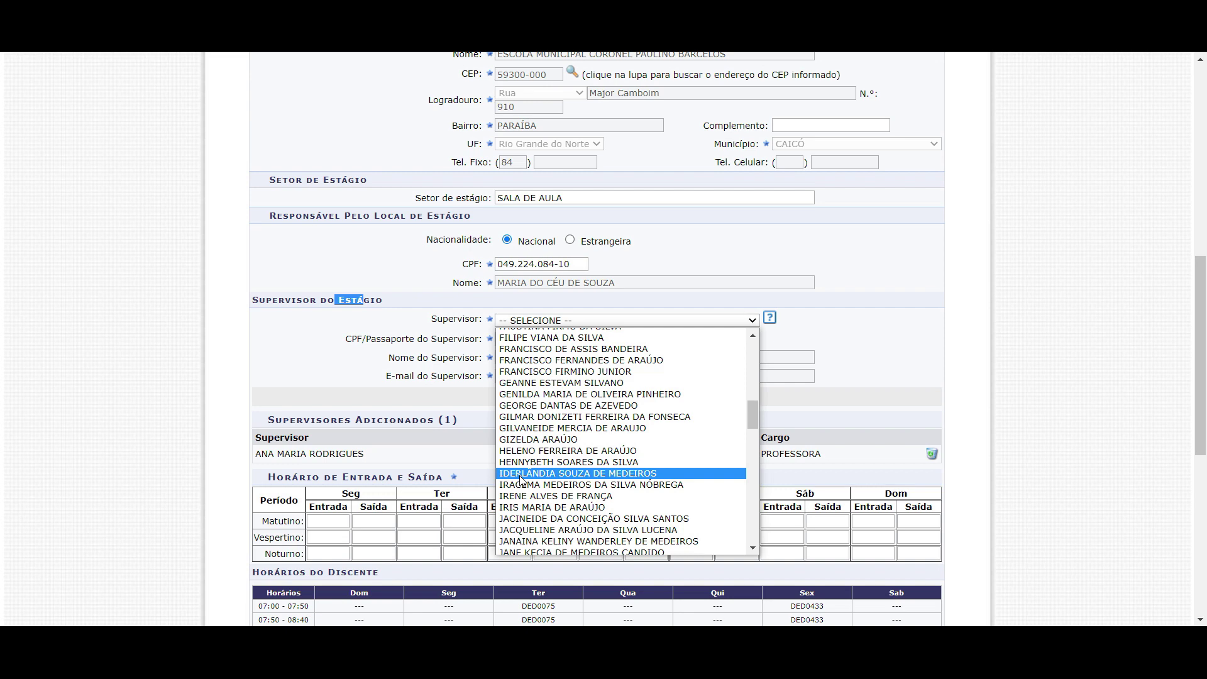
{"action": "left_click", "coordinate": [519, 473]}
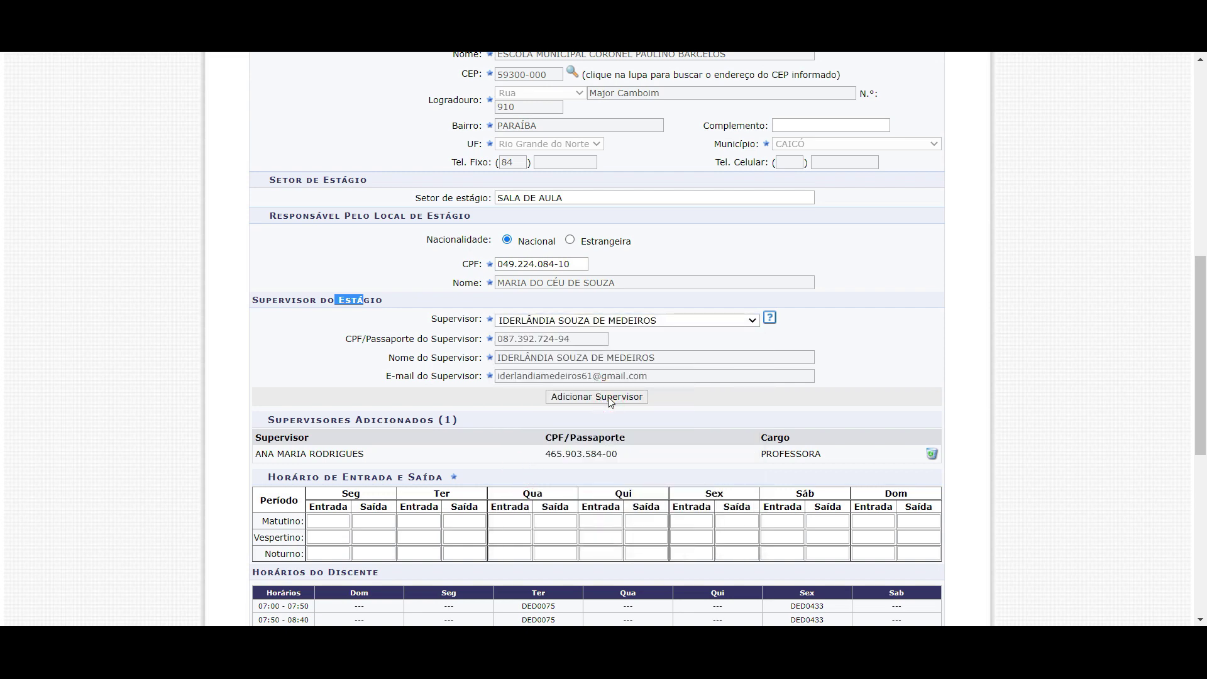
{"action": "left_click", "coordinate": [609, 397]}
{"action": "scroll", "coordinate": [426, 435], "scroll_direction": "down", "scroll_amount": 10}
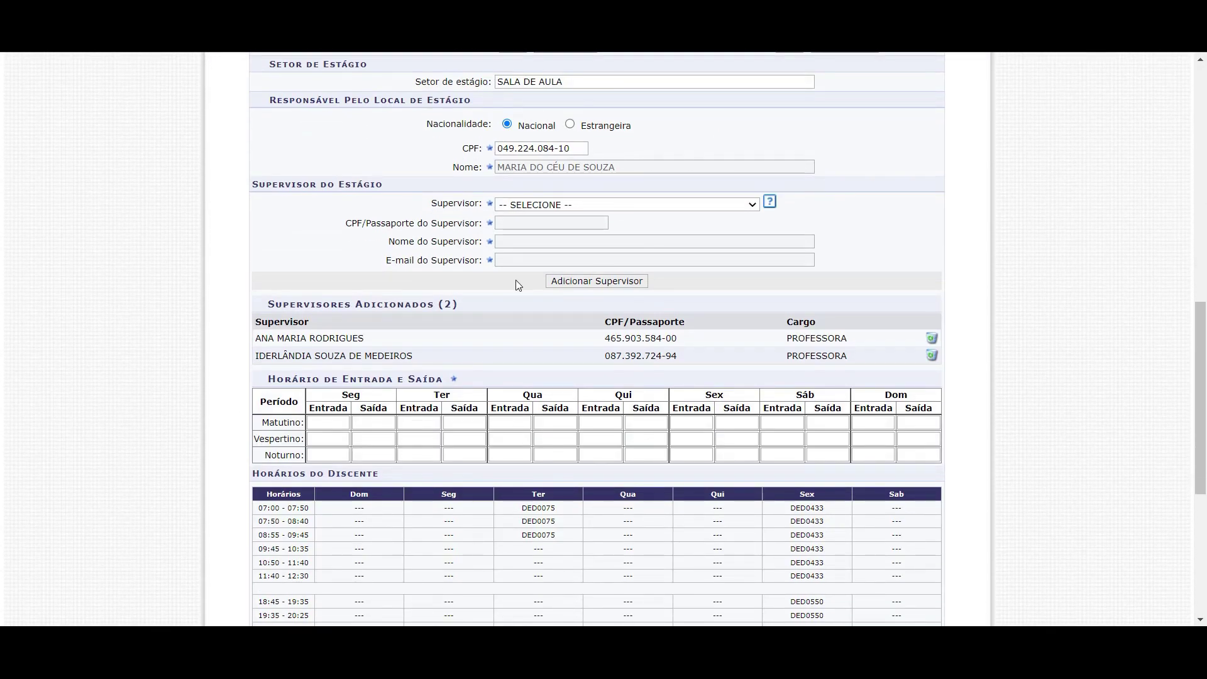
Delete the first added supervisor via its trash icon and confirm, leaving one PROFESSORA
{"action": "left_click", "coordinate": [931, 355]}
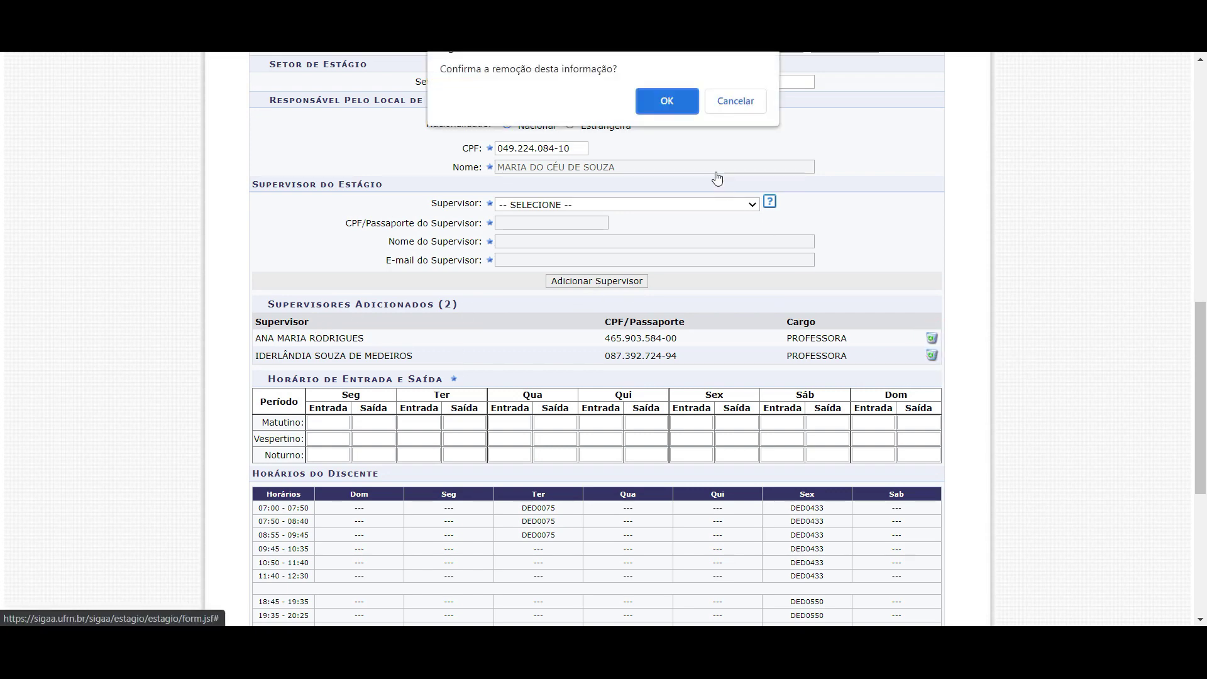
{"action": "left_click", "coordinate": [669, 102]}
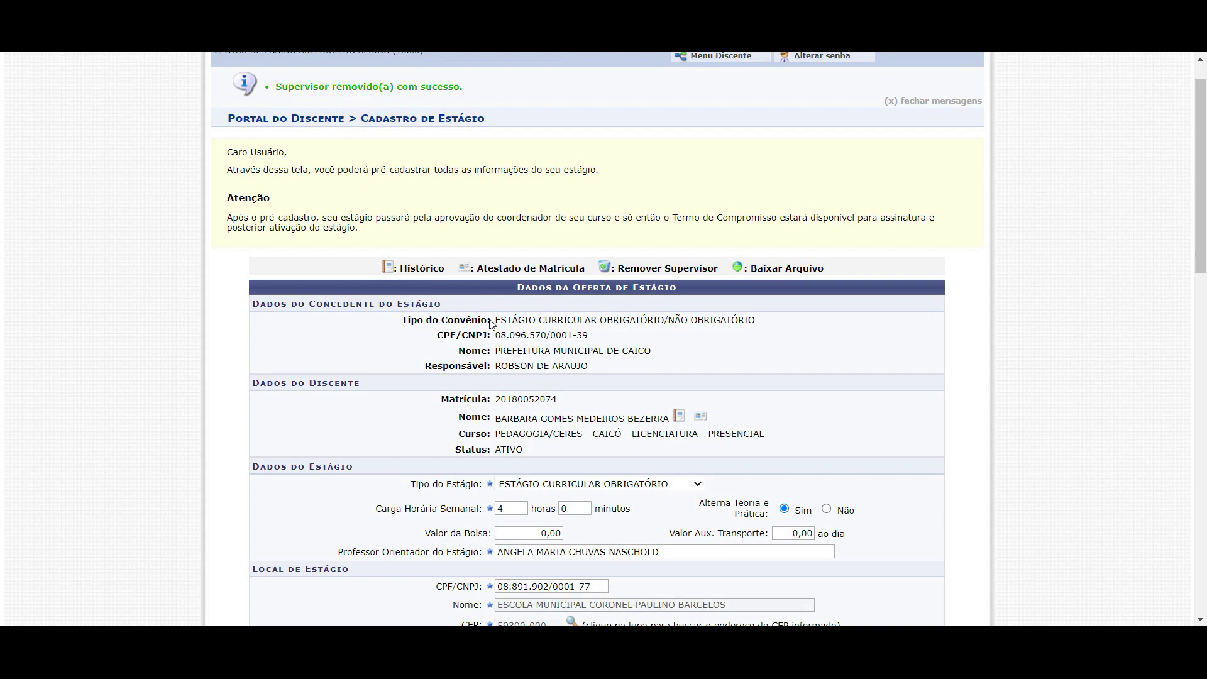
{"action": "scroll", "coordinate": [493, 324], "scroll_direction": "down", "scroll_amount": 12}
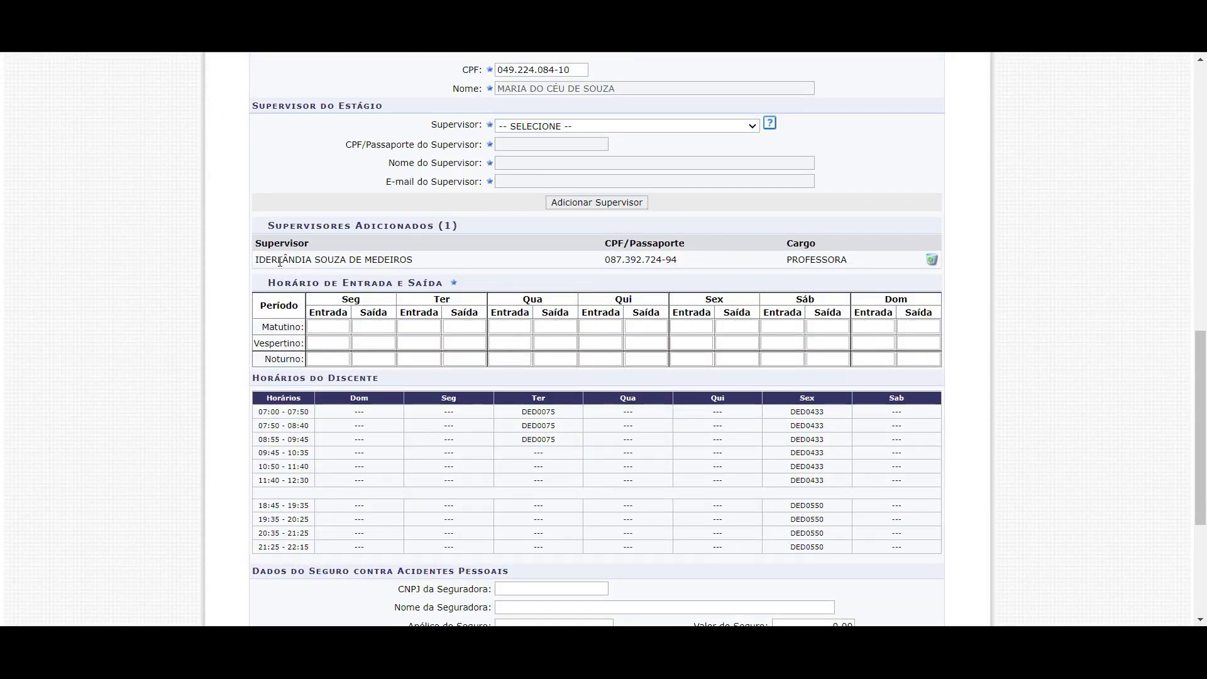
{"action": "left_click_drag", "start_coordinate": [312, 260], "coordinate": [492, 265]}
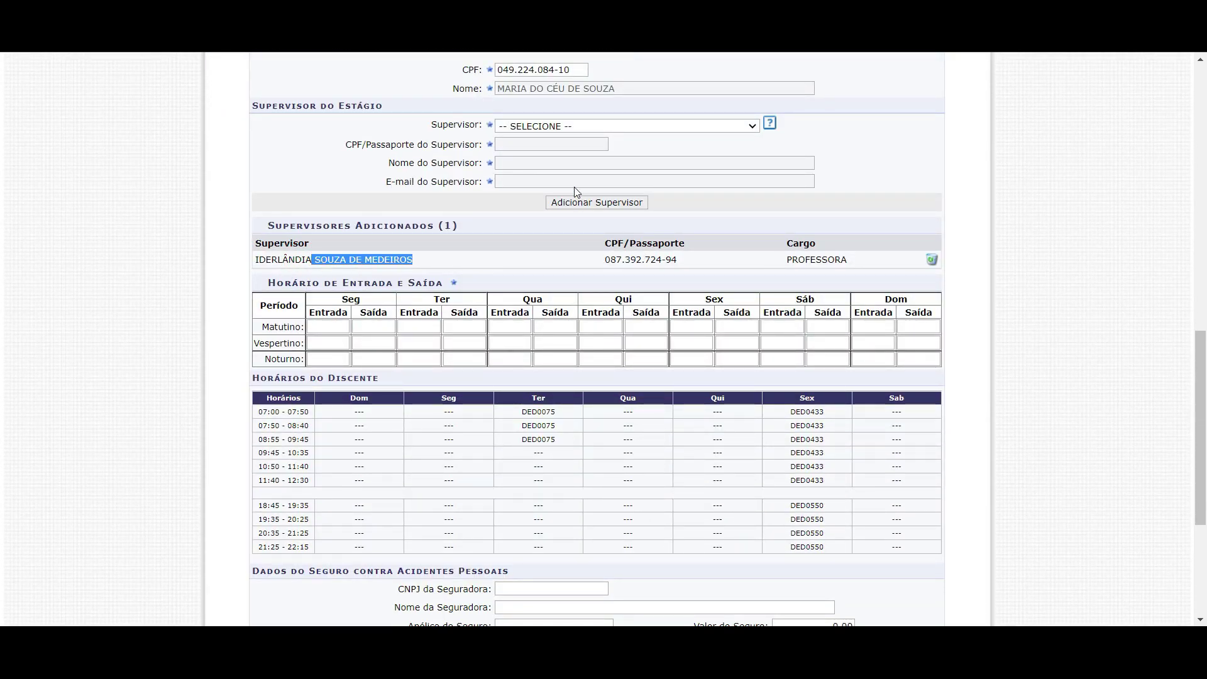
{"action": "left_click", "coordinate": [515, 201]}
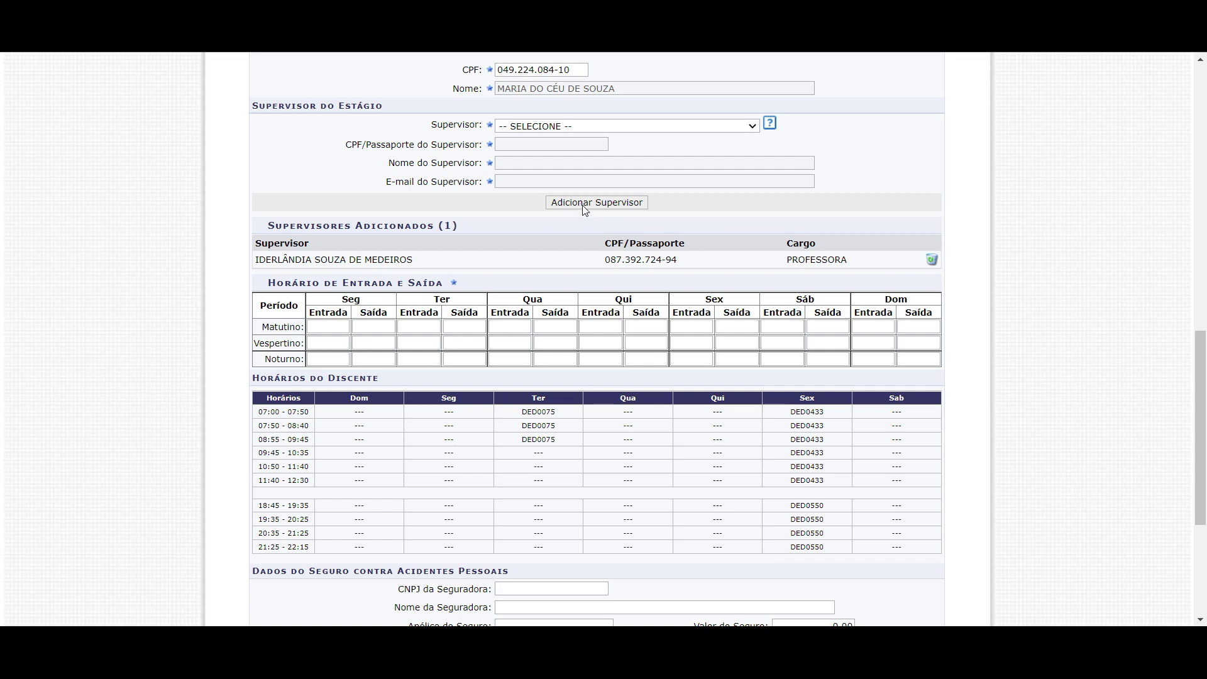
{"action": "left_click_drag", "start_coordinate": [257, 260], "coordinate": [426, 264]}
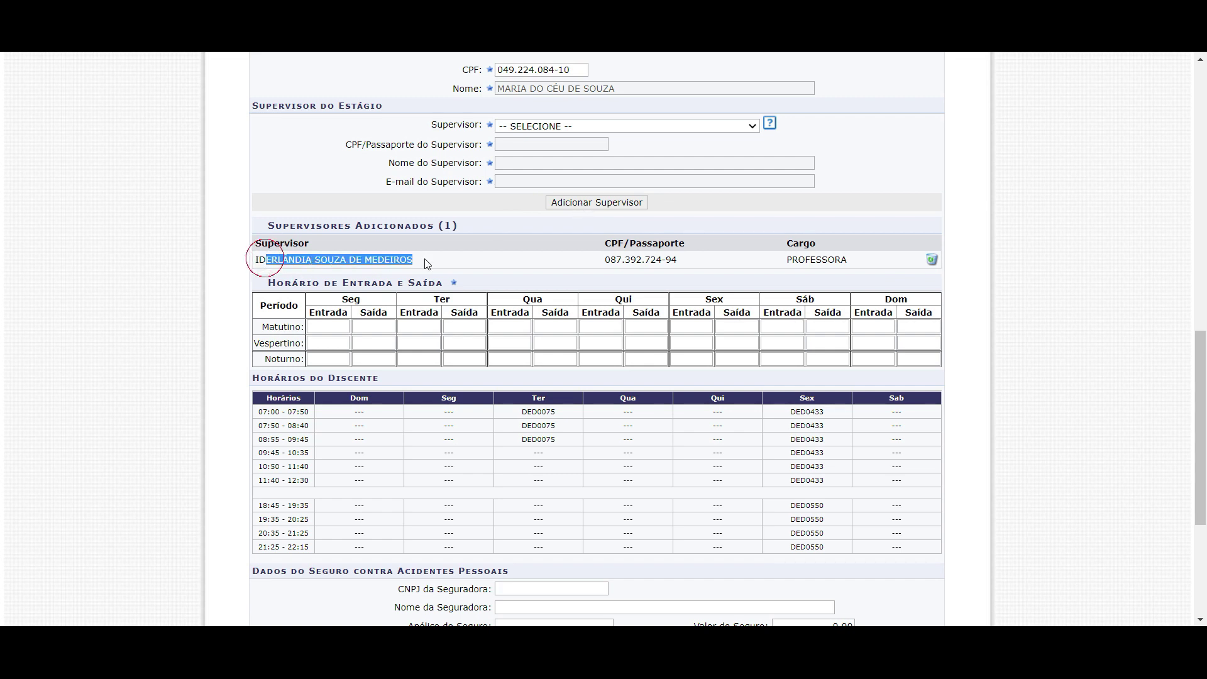
{"action": "left_click", "coordinate": [669, 260]}
{"action": "left_click_drag", "start_coordinate": [688, 266], "coordinate": [672, 260]}
{"action": "scroll", "coordinate": [361, 313], "scroll_direction": "down", "scroll_amount": 1}
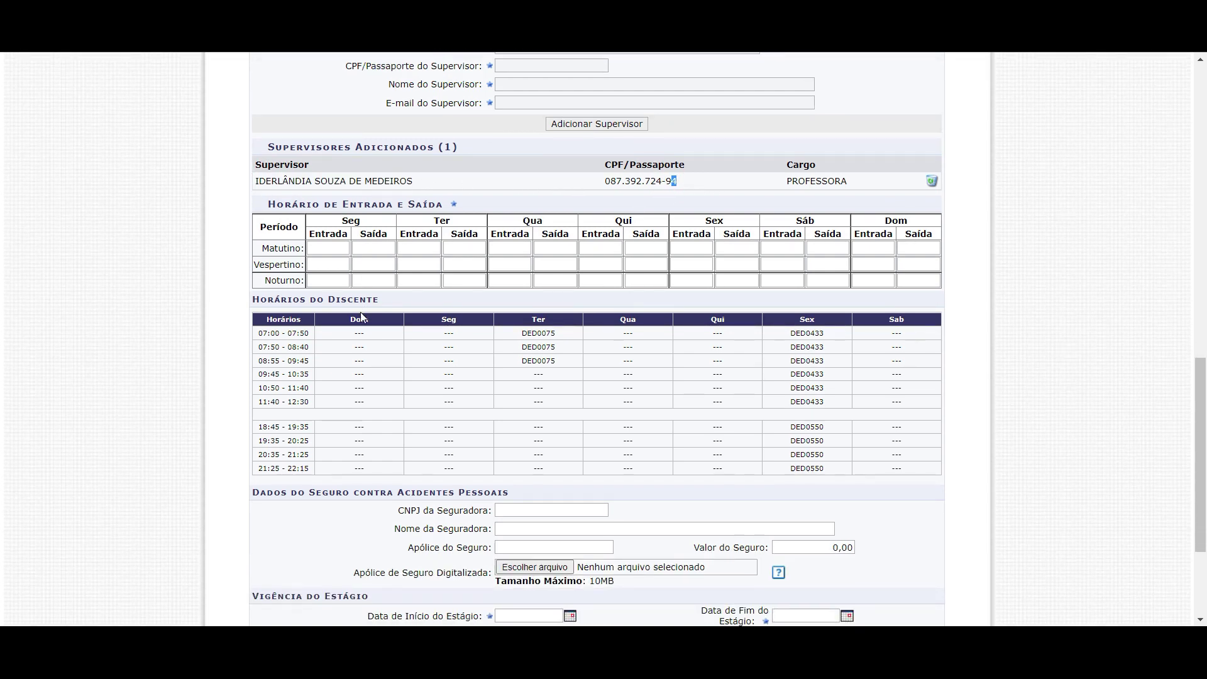
Enter Monday's afternoon schedule as 13 entry and 15 exit, correcting a mistyped 17
{"action": "left_click_drag", "start_coordinate": [282, 202], "coordinate": [419, 202]}
{"action": "left_click", "coordinate": [418, 202]}
{"action": "scroll", "coordinate": [343, 281], "scroll_direction": "down", "scroll_amount": 1}
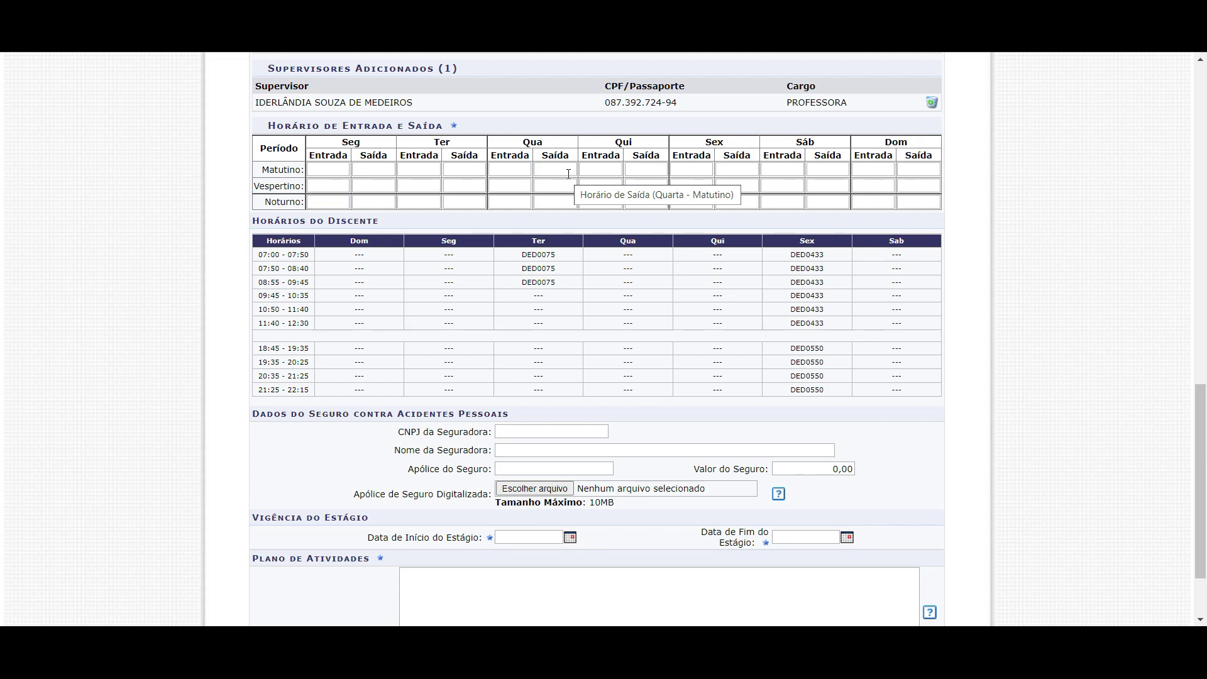
{"action": "left_click", "coordinate": [328, 187]}
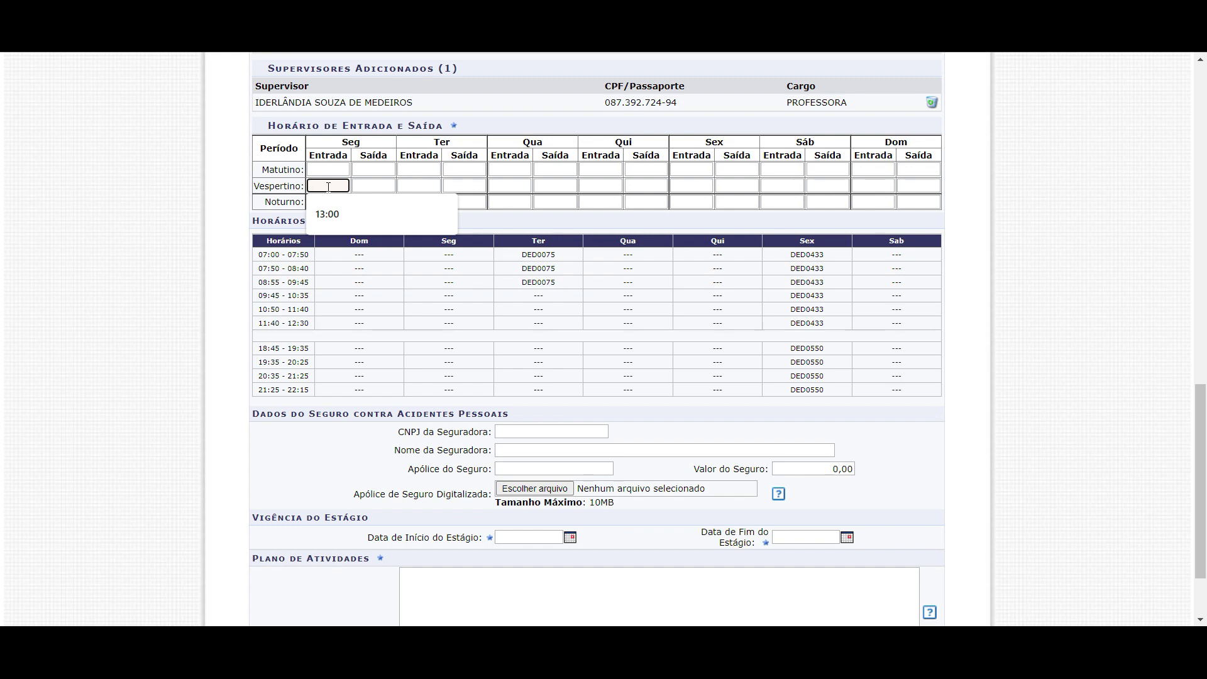
{"action": "left_click", "coordinate": [334, 186]}
{"action": "type", "text": "13"}
{"action": "key", "text": "Tab"}
{"action": "type", "text": "17"}
Fill Tuesday through Friday afternoon times with 13 entry and 15 exit
{"action": "key", "text": "Tab"}
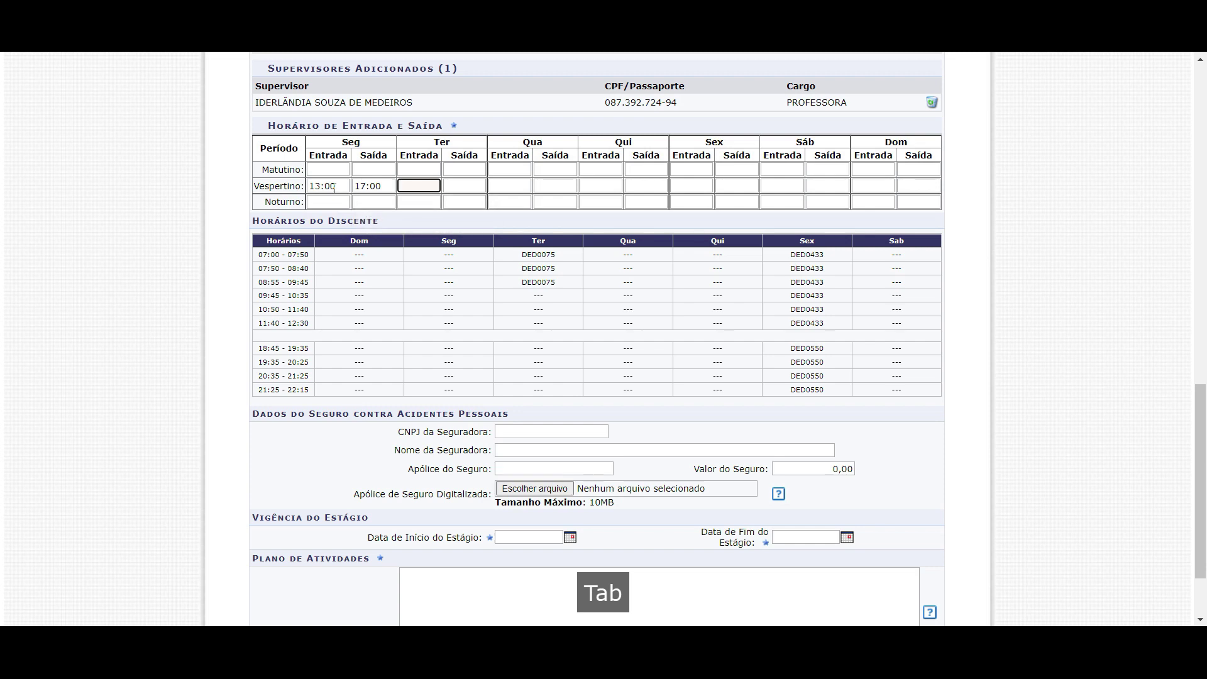
{"action": "key", "text": "shift+Tab"}
{"action": "key", "text": "BackSpace"}
{"action": "type", "text": "15"}
{"action": "key", "text": "Tab"}
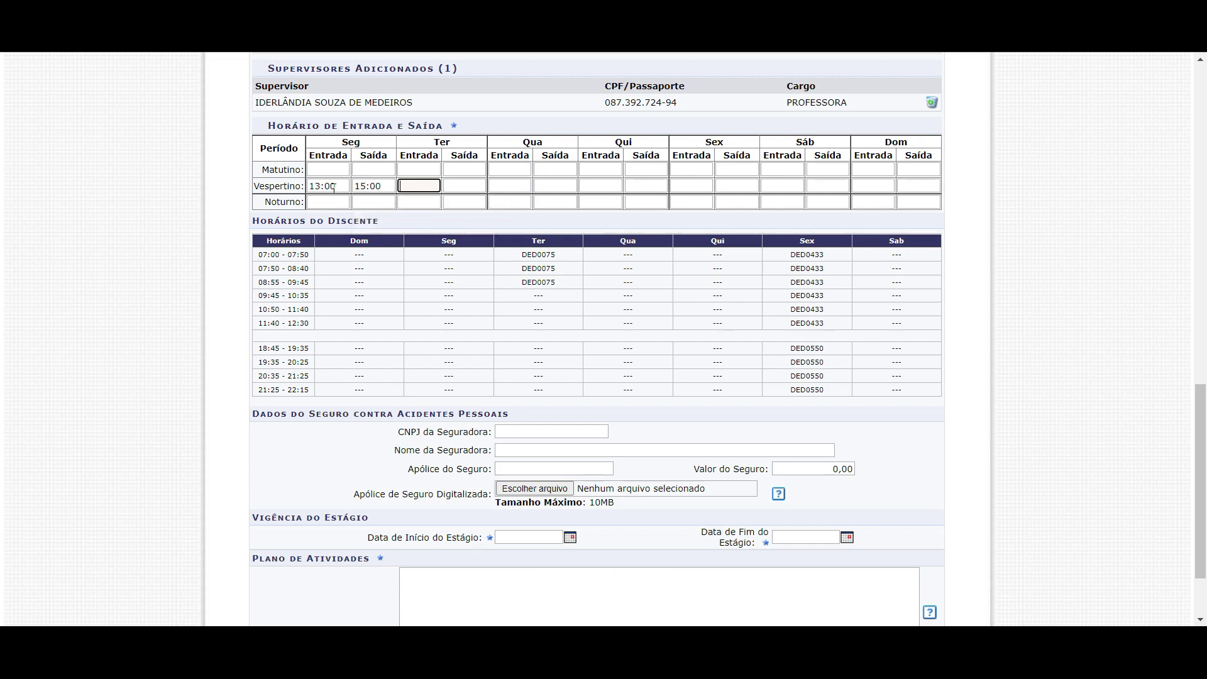
{"action": "type", "text": "13"}
{"action": "key", "text": "Tab"}
{"action": "type", "text": "15"}
{"action": "key", "text": "Tab"}
{"action": "type", "text": "13"}
{"action": "key", "text": "Tab"}
{"action": "type", "text": "15"}
{"action": "key", "text": "Tab"}
{"action": "type", "text": "13"}
{"action": "key", "text": "Tab"}
{"action": "type", "text": "17"}
{"action": "key", "text": "Tab"}
{"action": "key", "text": "shift+Tab"}
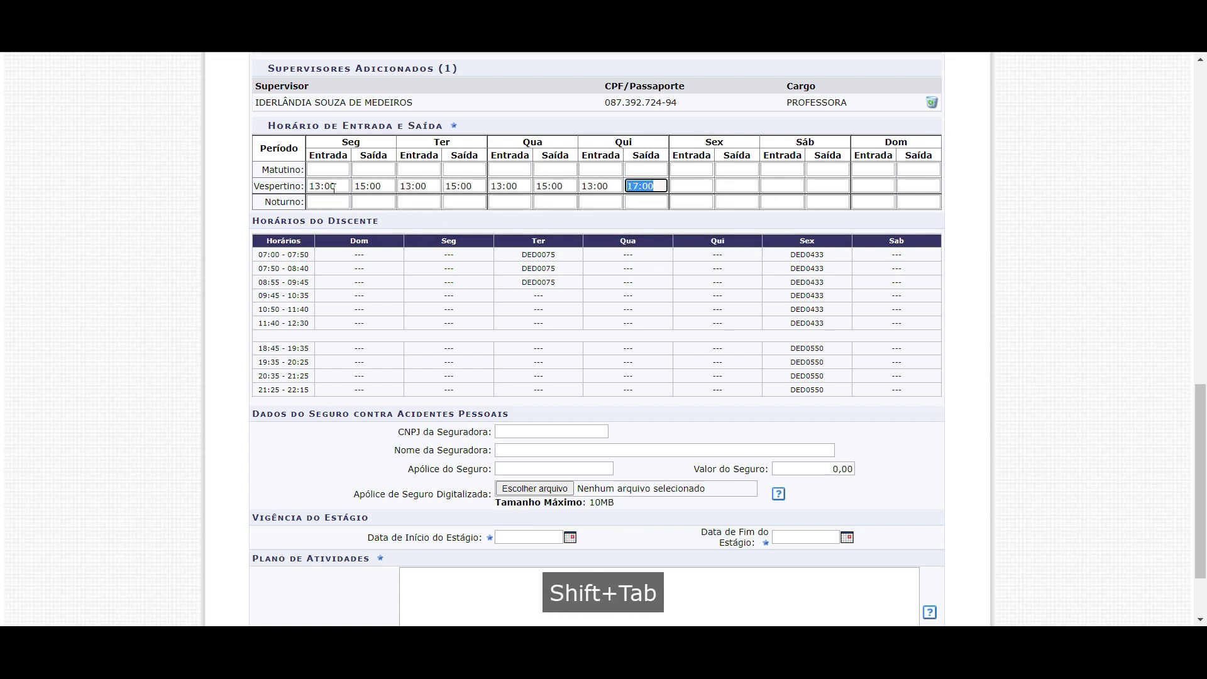
{"action": "type", "text": "15"}
{"action": "key", "text": "Tab"}
{"action": "type", "text": "13"}
{"action": "key", "text": "Tab"}
{"action": "type", "text": "15"}
{"action": "key", "text": "Tab"}
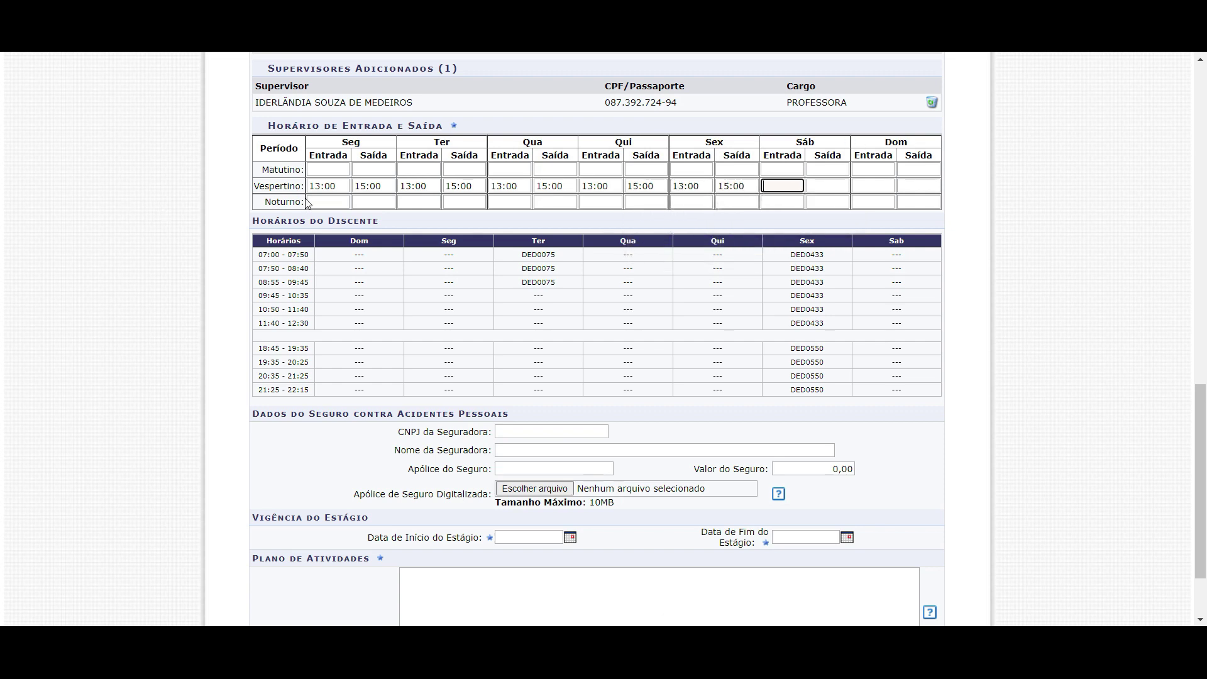
Clear the Tuesday–Friday afternoon times, keeping only Monday's 13:00–15:00
{"action": "left_click", "coordinate": [317, 185]}
{"action": "left_click", "coordinate": [746, 186]}
{"action": "left_click", "coordinate": [318, 185]}
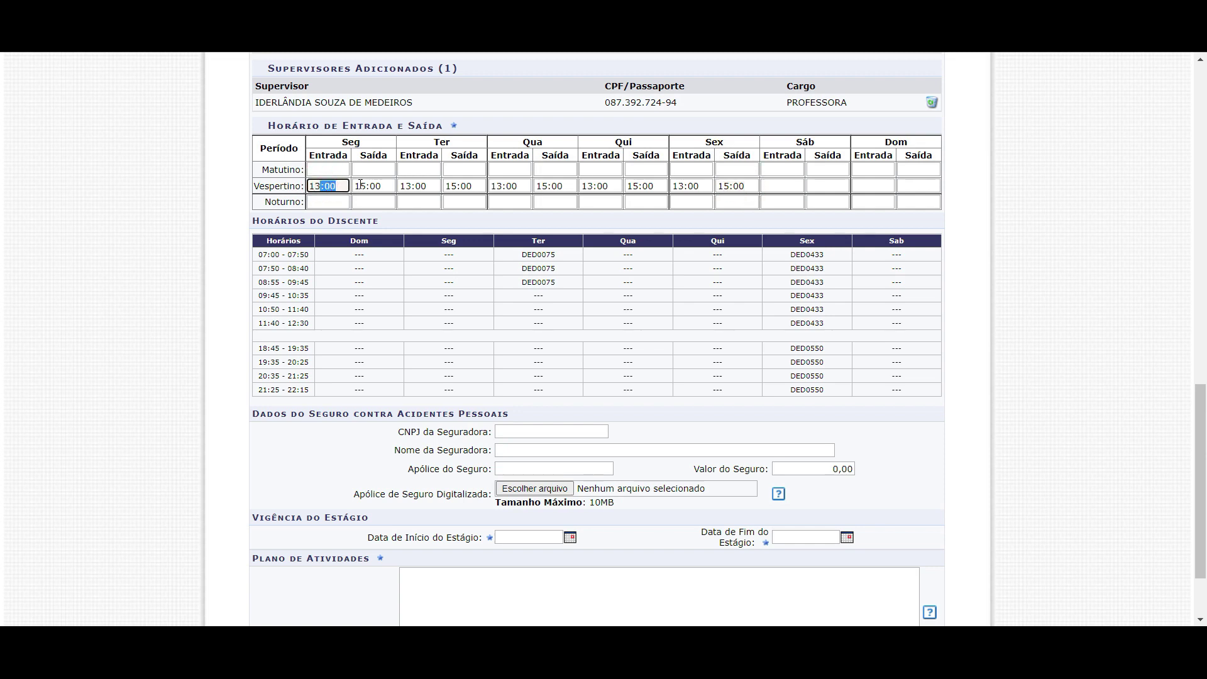
{"action": "left_click", "coordinate": [406, 186]}
{"action": "left_click_drag", "start_coordinate": [749, 187], "coordinate": [308, 186]}
{"action": "key", "text": "BackSpace"}
{"action": "key", "text": "BackSpace"}
{"action": "key", "text": "BackSpace"}
{"action": "key", "text": "BackSpace"}
{"action": "key", "text": "BackSpace"}
{"action": "key", "text": "BackSpace"}
{"action": "key", "text": "BackSpace"}
{"action": "key", "text": "BackSpace"}
{"action": "key", "text": "BackSpace"}
{"action": "key", "text": "BackSpace"}
{"action": "key", "text": "Delete"}
{"action": "key", "text": "BackSpace"}
Remove Monday's afternoon times and enter Thursday afternoon as 13:00 entry, 17:00 exit
{"action": "left_click", "coordinate": [338, 187]}
{"action": "key", "text": "BackSpace"}
{"action": "left_click", "coordinate": [602, 184]}
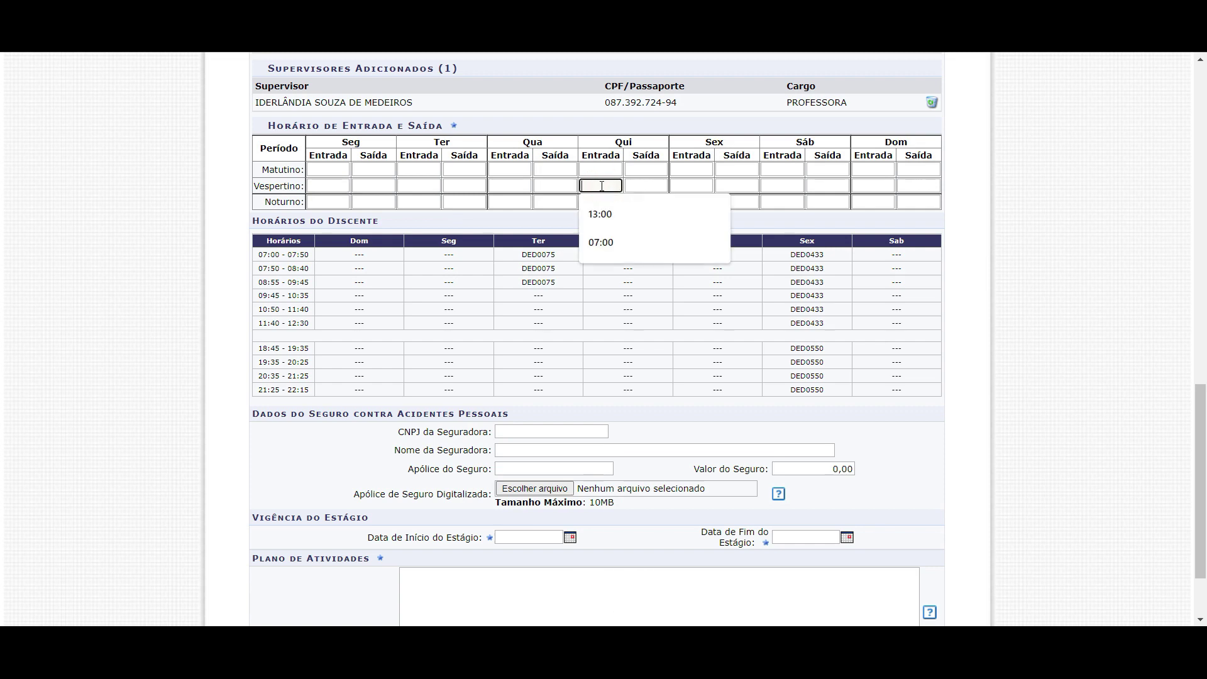
{"action": "type", "text": "13:00"}
{"action": "key", "text": "Tab"}
{"action": "type", "text": "17:00"}
{"action": "key", "text": "Tab"}
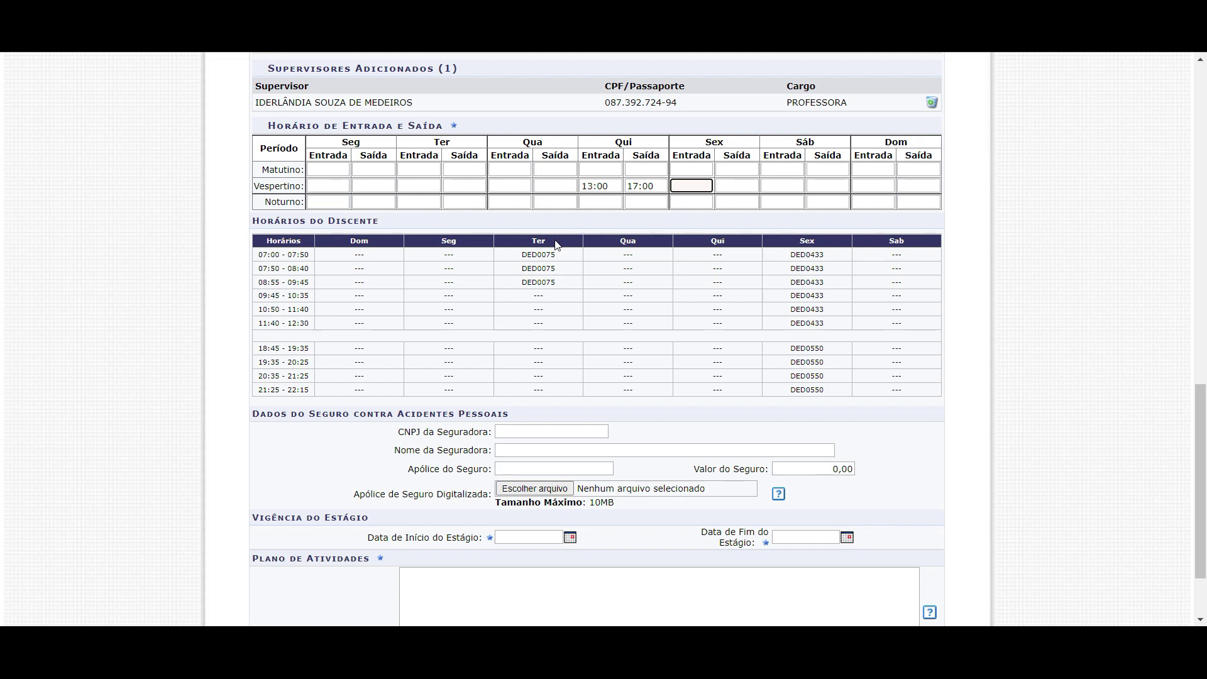
{"action": "left_click", "coordinate": [593, 186]}
{"action": "left_click", "coordinate": [641, 186]}
{"action": "left_click_drag", "start_coordinate": [581, 186], "coordinate": [613, 186]}
Type 13:00 entry and 17:00 exit afternoon times, which land in Wednesday's fields
{"action": "scroll", "coordinate": [507, 259], "scroll_direction": "up", "scroll_amount": 12}
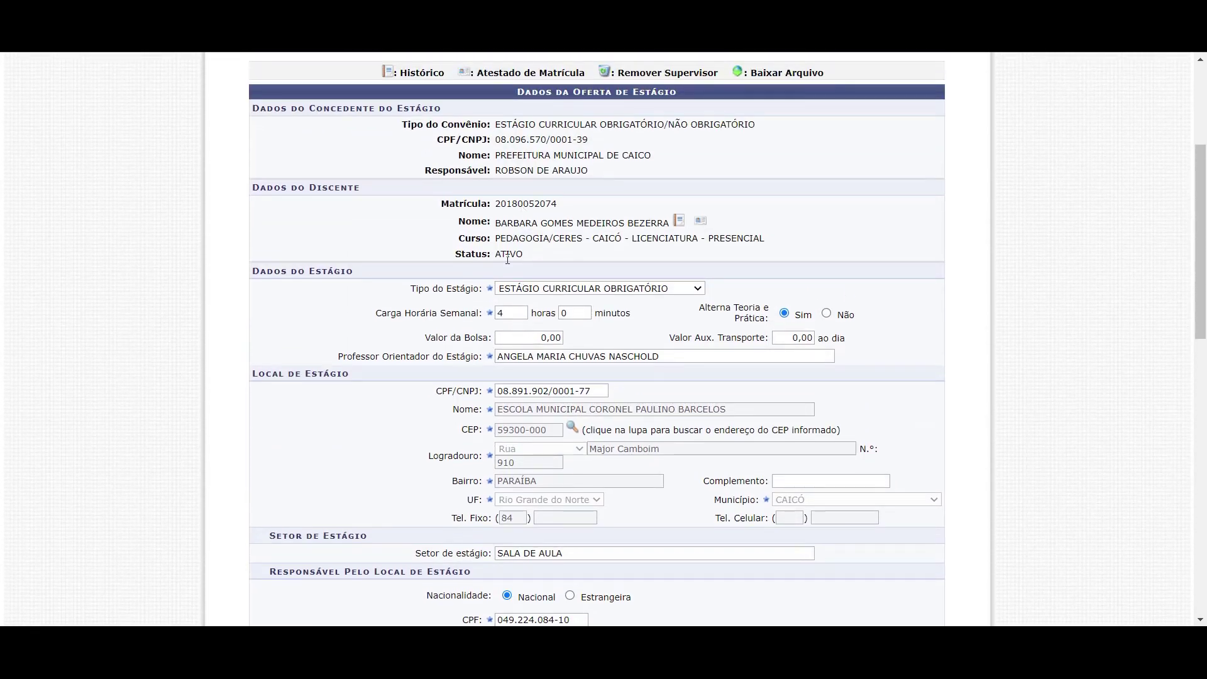
{"action": "left_click_drag", "start_coordinate": [517, 313], "coordinate": [395, 312]}
{"action": "scroll", "coordinate": [431, 315], "scroll_direction": "down", "scroll_amount": 12}
{"action": "left_click_drag", "start_coordinate": [611, 190], "coordinate": [590, 192]}
{"action": "left_click", "coordinate": [653, 189]}
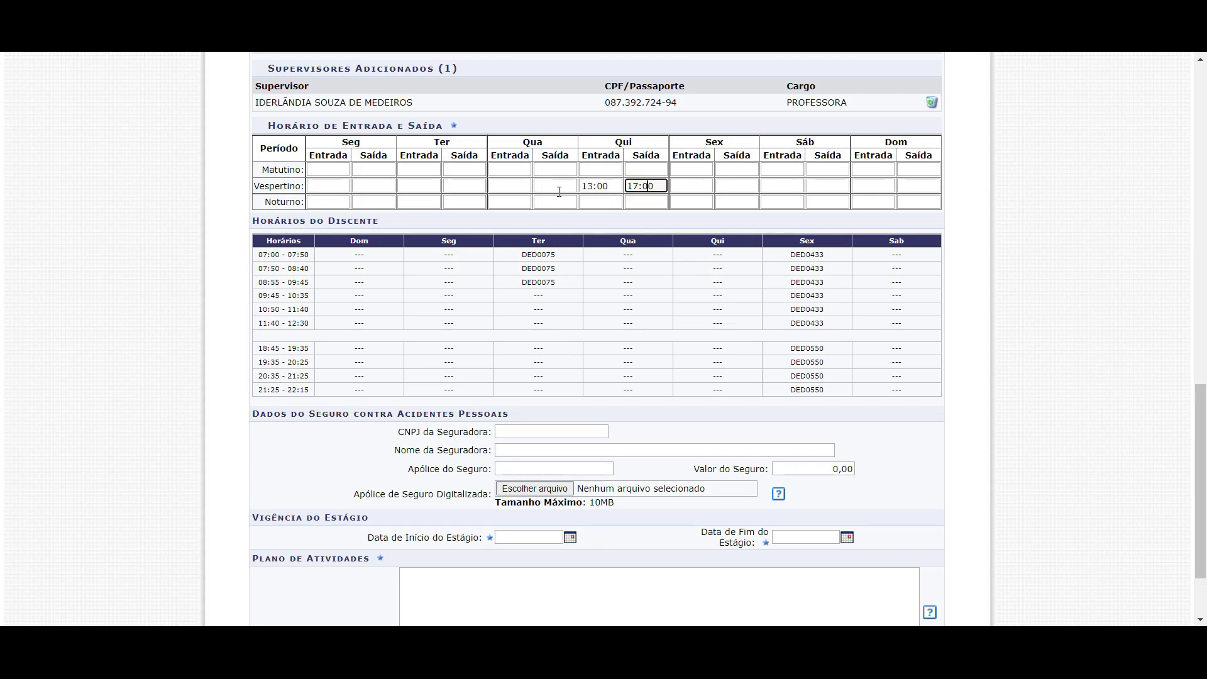
{"action": "left_click", "coordinate": [512, 188]}
{"action": "type", "text": "13:00"}
{"action": "key", "text": "Tab"}
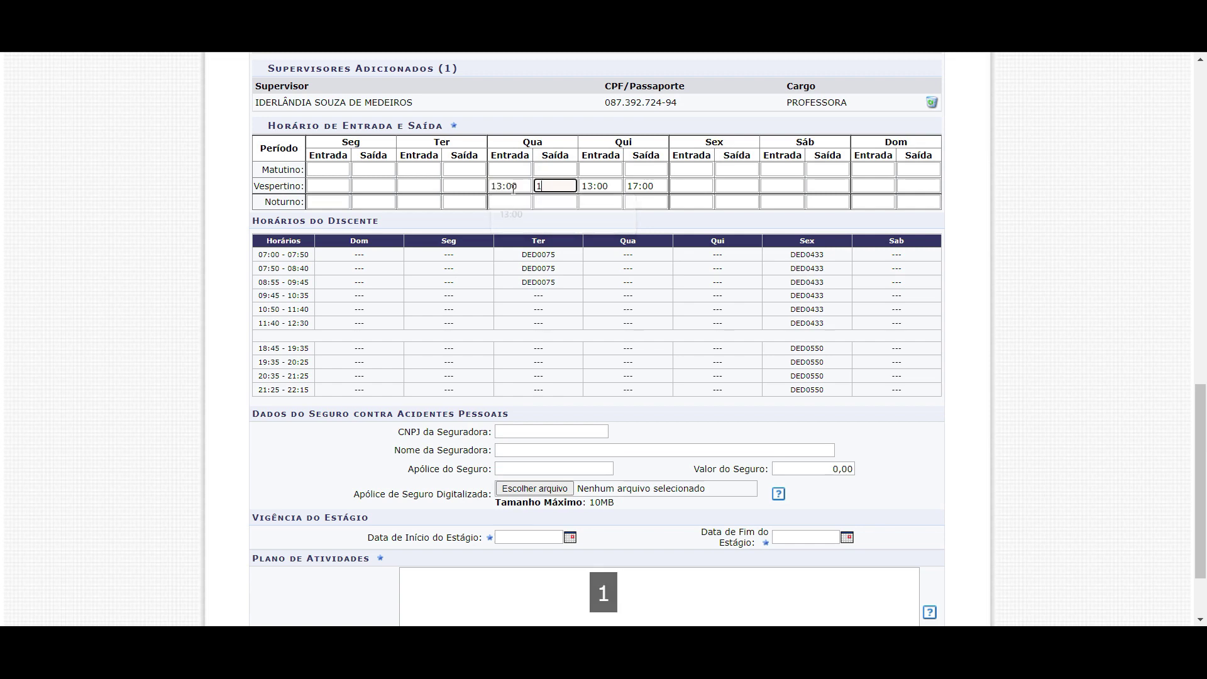
{"action": "type", "text": "17:00"}
{"action": "key", "text": "Tab"}
{"action": "type", "text": "130017"}
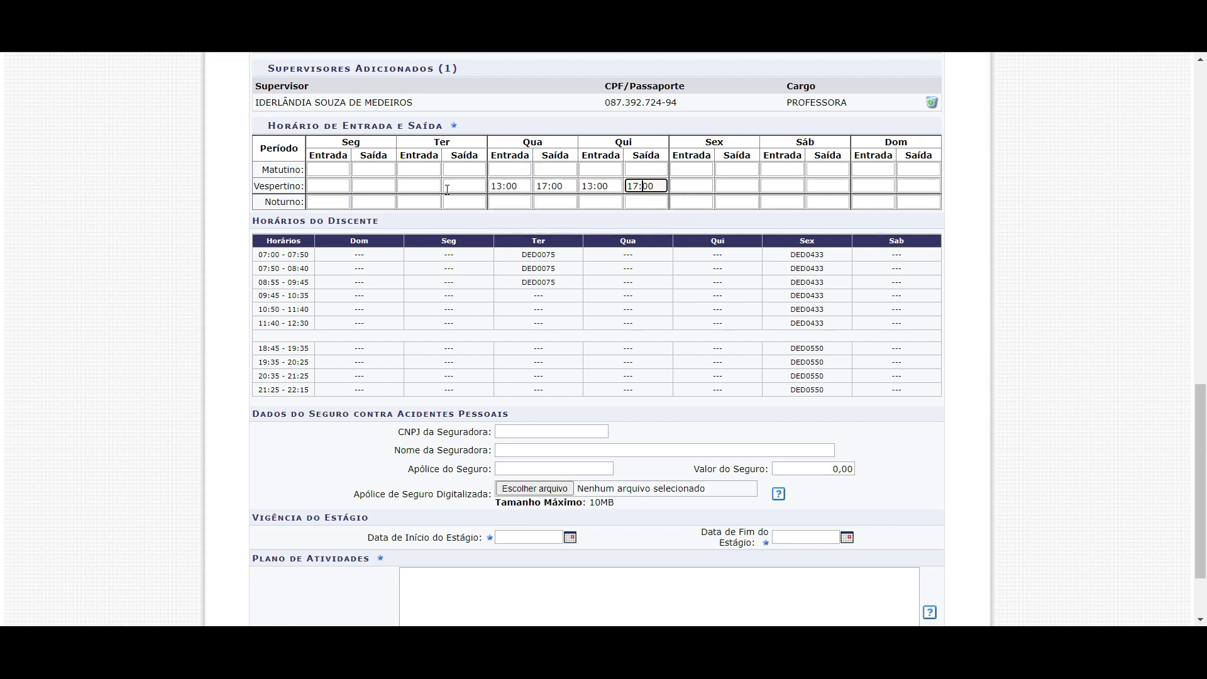
Erase Wednesday's stray 13:00 and 17:00 so only Thursday's 13:00–17:00 remains
{"action": "double_click", "coordinate": [602, 186]}
{"action": "scroll", "coordinate": [531, 200], "scroll_direction": "up", "scroll_amount": 10}
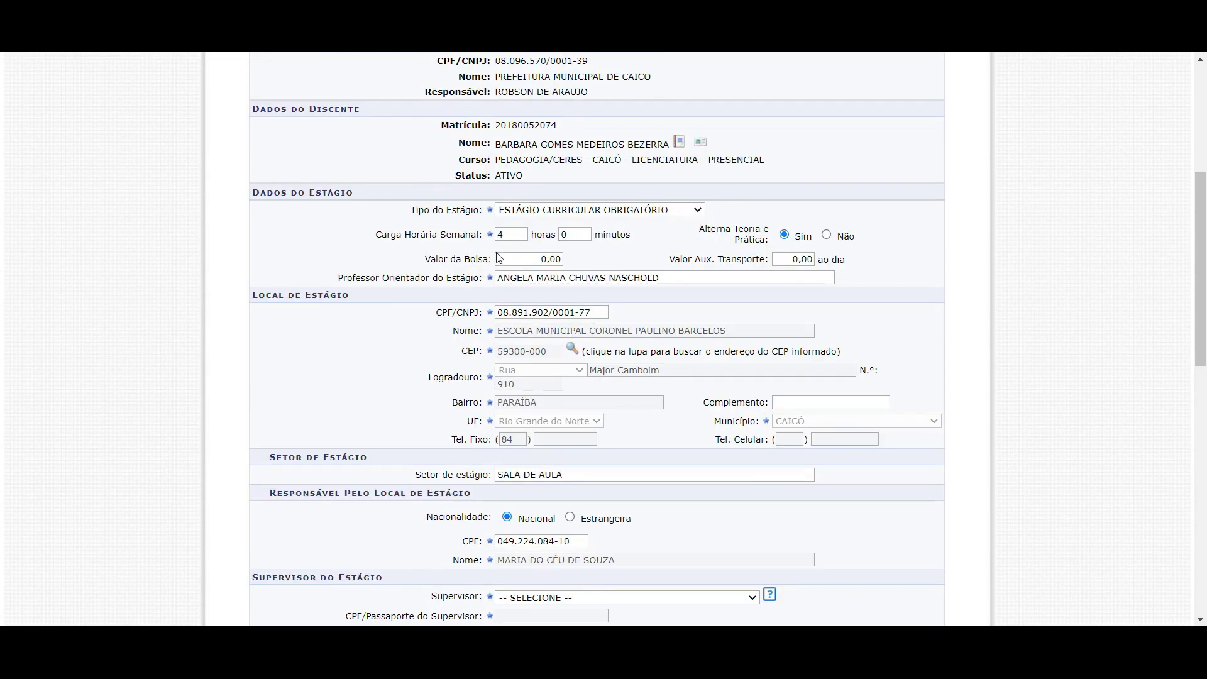
{"action": "scroll", "coordinate": [567, 390], "scroll_direction": "down", "scroll_amount": 1}
{"action": "scroll", "coordinate": [568, 389], "scroll_direction": "down", "scroll_amount": 10}
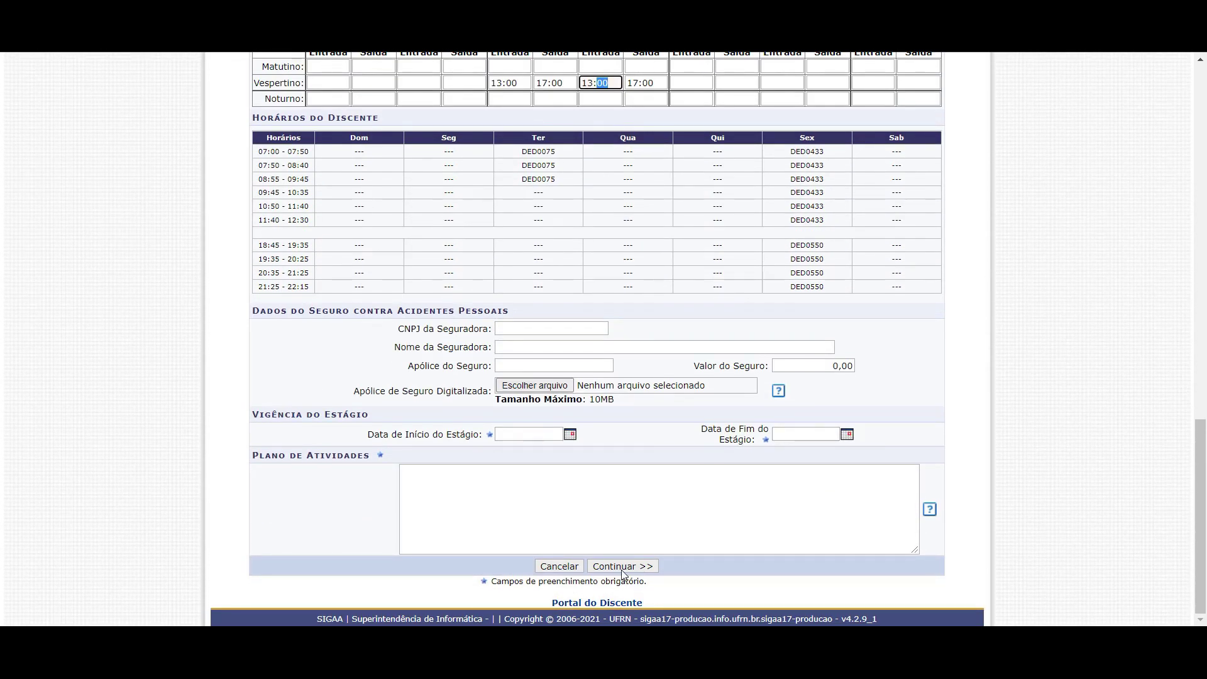
{"action": "scroll", "coordinate": [599, 504], "scroll_direction": "up", "scroll_amount": 20}
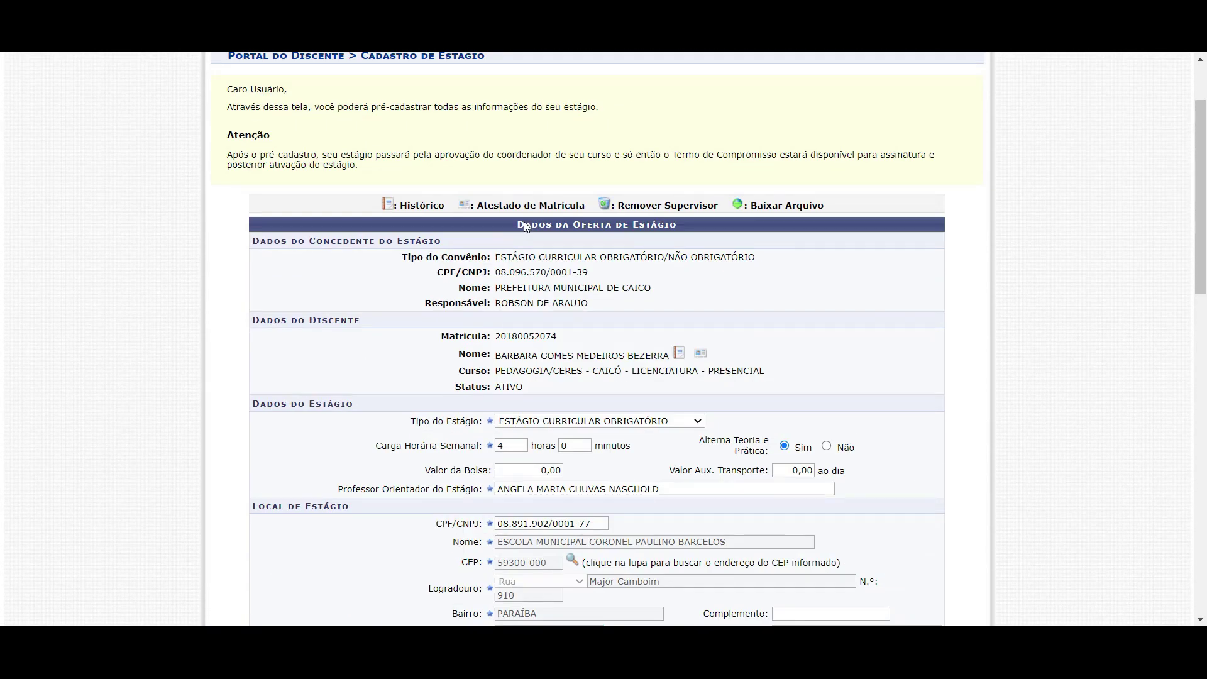
{"action": "scroll", "coordinate": [524, 251], "scroll_direction": "up", "scroll_amount": 2}
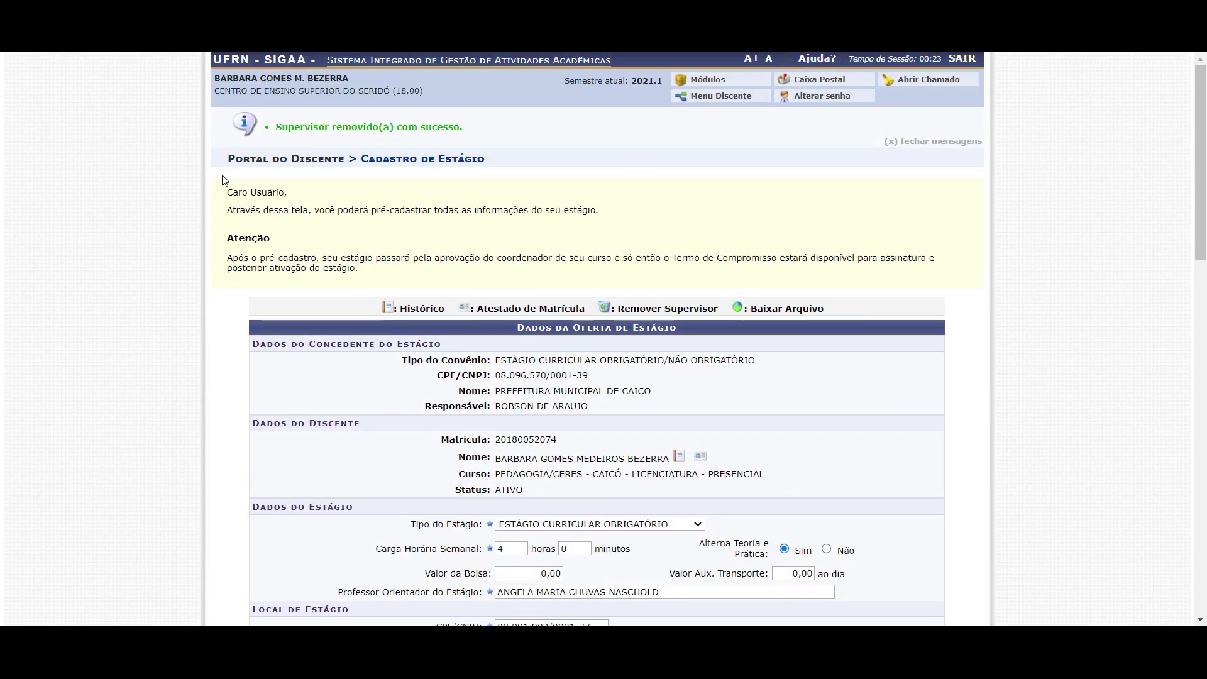
{"action": "scroll", "coordinate": [417, 255], "scroll_direction": "down", "scroll_amount": 14}
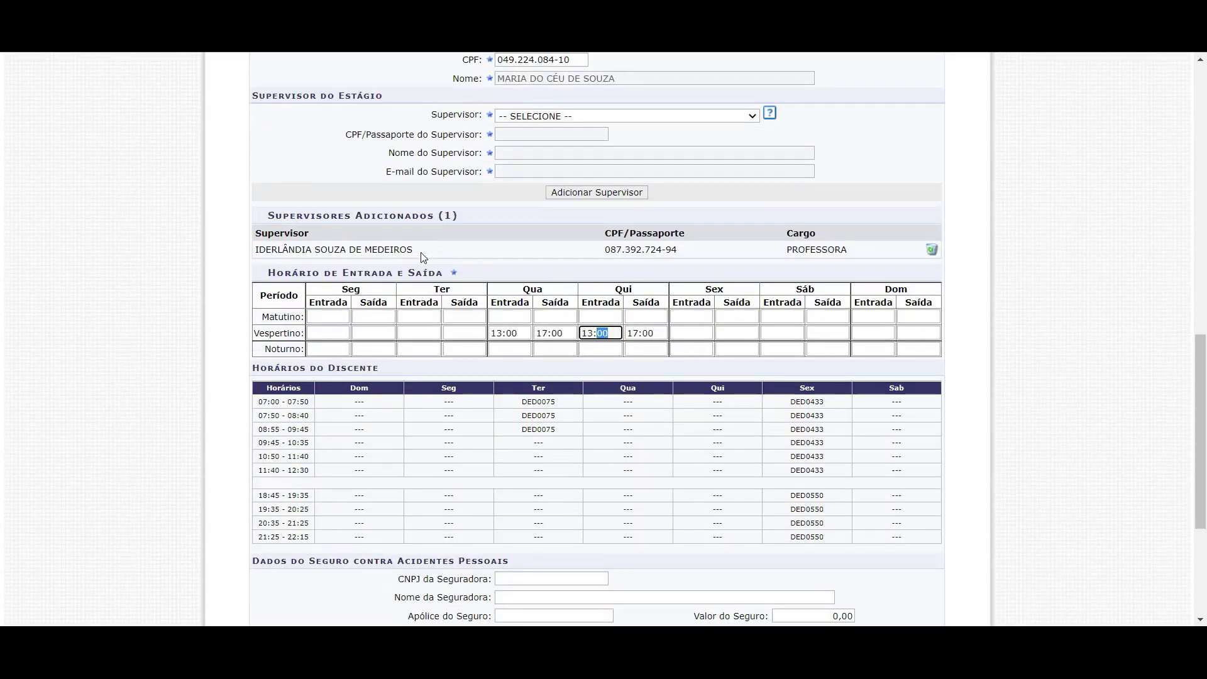
{"action": "left_click_drag", "start_coordinate": [519, 264], "coordinate": [490, 264]}
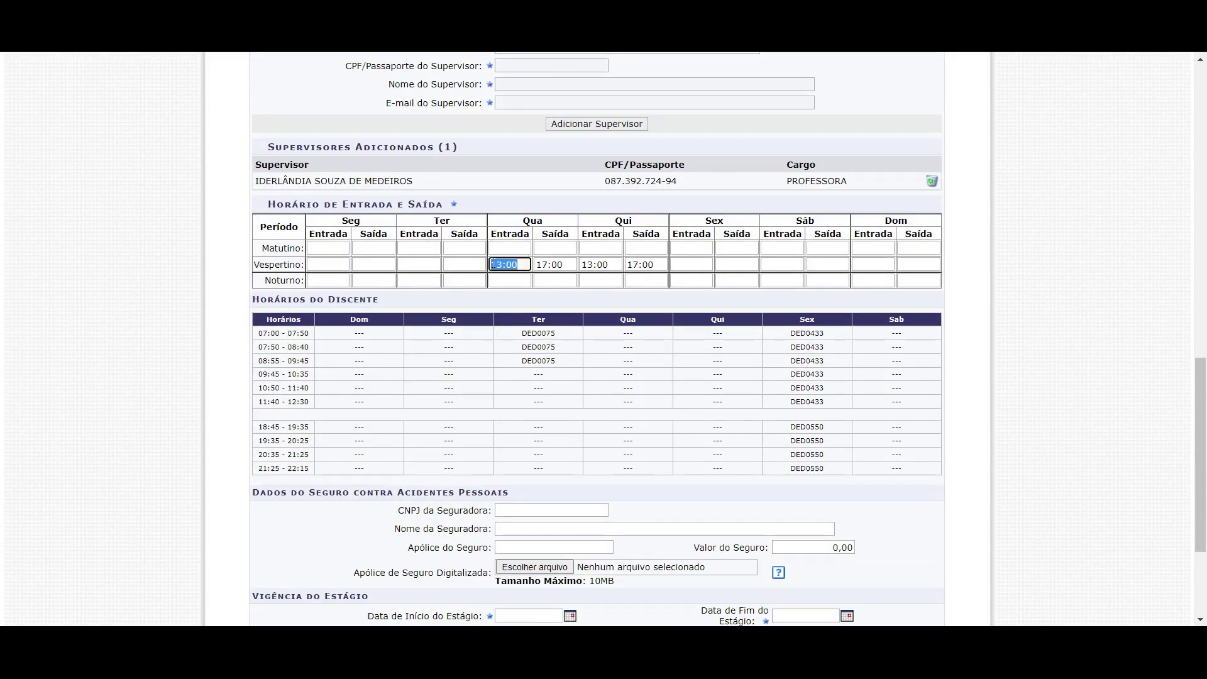
{"action": "key", "text": "BackSpace"}
{"action": "left_click_drag", "start_coordinate": [573, 265], "coordinate": [535, 264]}
{"action": "key", "text": "BackSpace"}
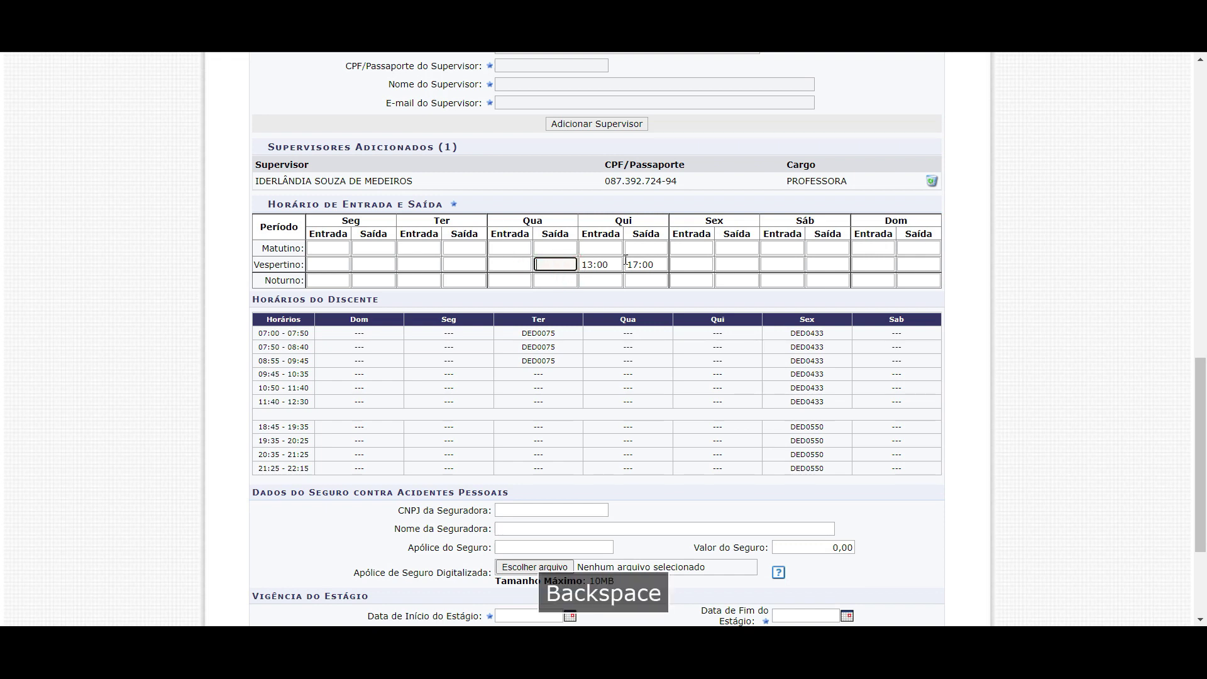
{"action": "left_click", "coordinate": [609, 265]}
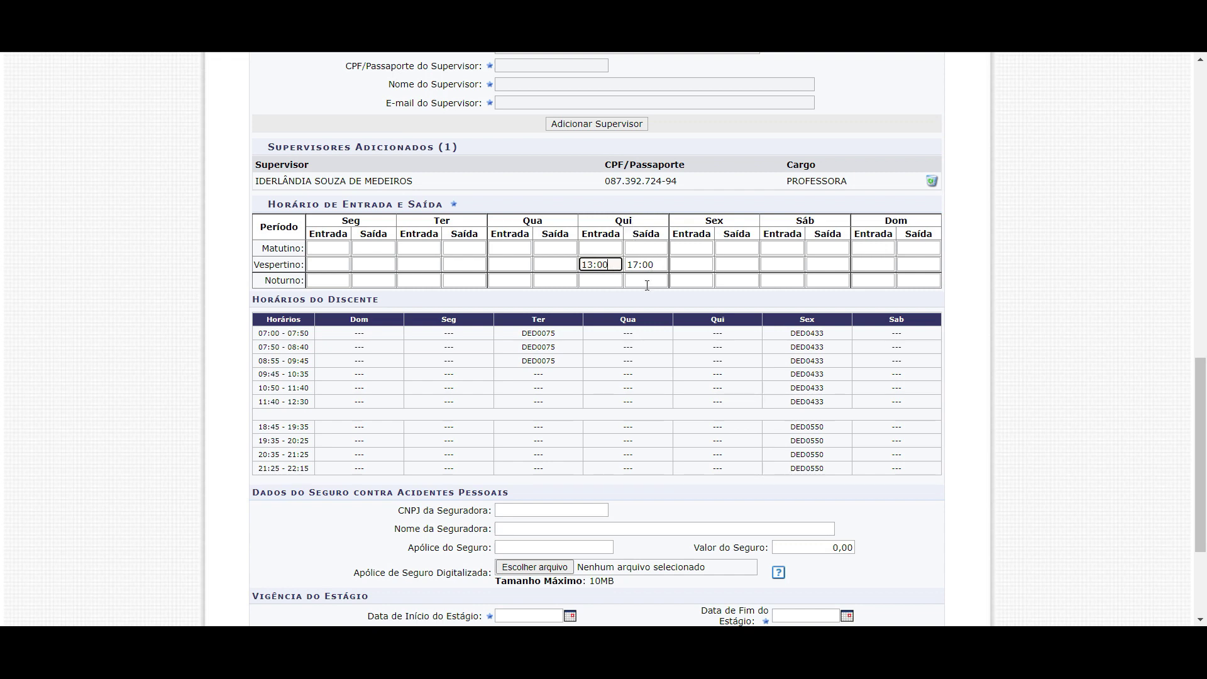
{"action": "scroll", "coordinate": [350, 235], "scroll_direction": "down", "scroll_amount": 3}
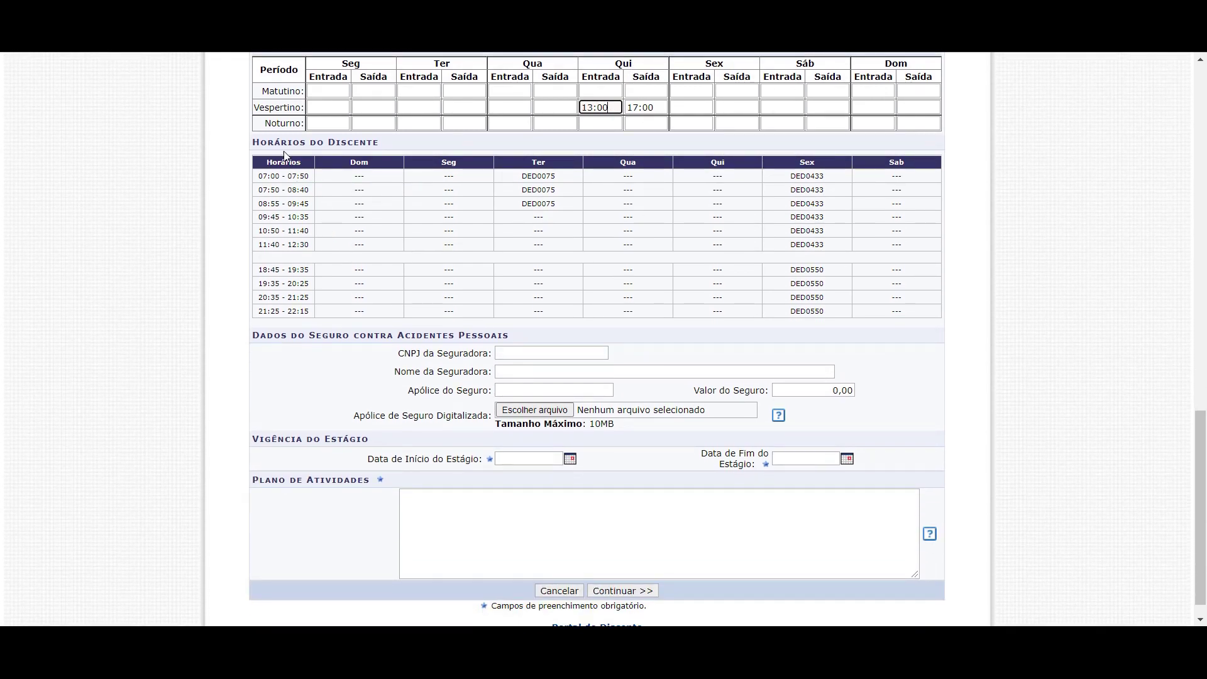
{"action": "left_click_drag", "start_coordinate": [280, 141], "coordinate": [383, 142]}
{"action": "left_click", "coordinate": [374, 204]}
{"action": "left_click_drag", "start_coordinate": [263, 178], "coordinate": [840, 256]}
{"action": "left_click", "coordinate": [830, 277]}
{"action": "left_click", "coordinate": [521, 184]}
{"action": "left_click_drag", "start_coordinate": [522, 184], "coordinate": [523, 189]}
{"action": "left_click", "coordinate": [523, 189]}
{"action": "left_click_drag", "start_coordinate": [790, 176], "coordinate": [821, 241]}
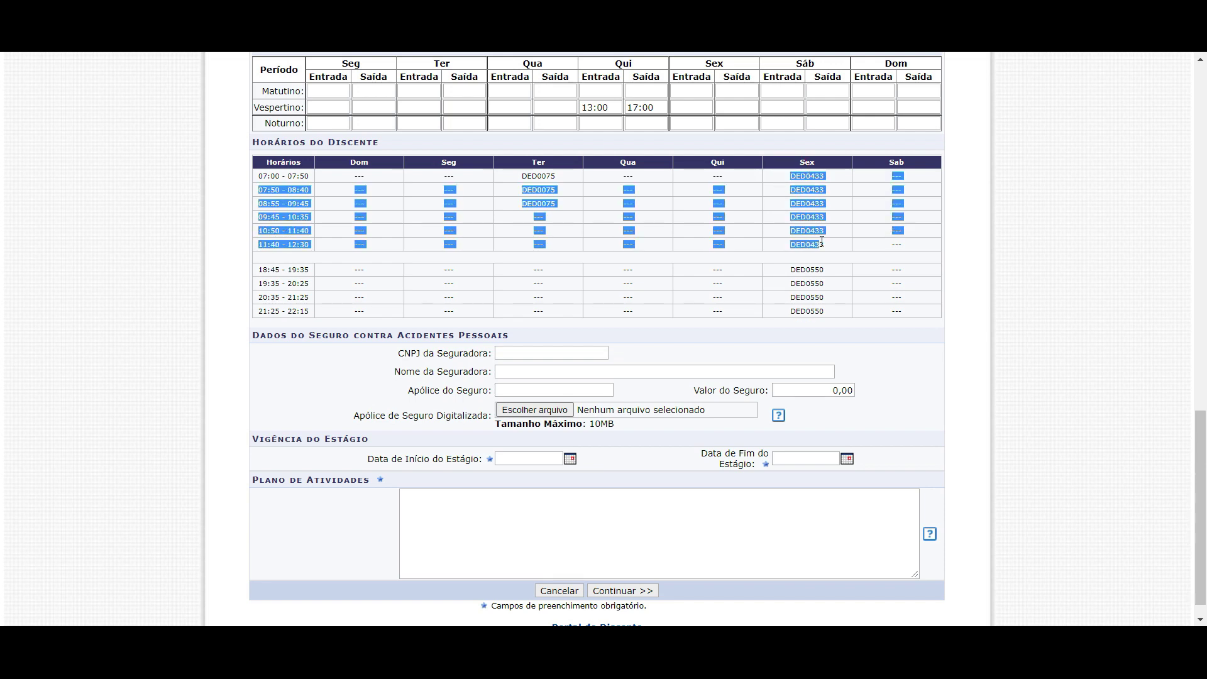
{"action": "left_click", "coordinate": [822, 241]}
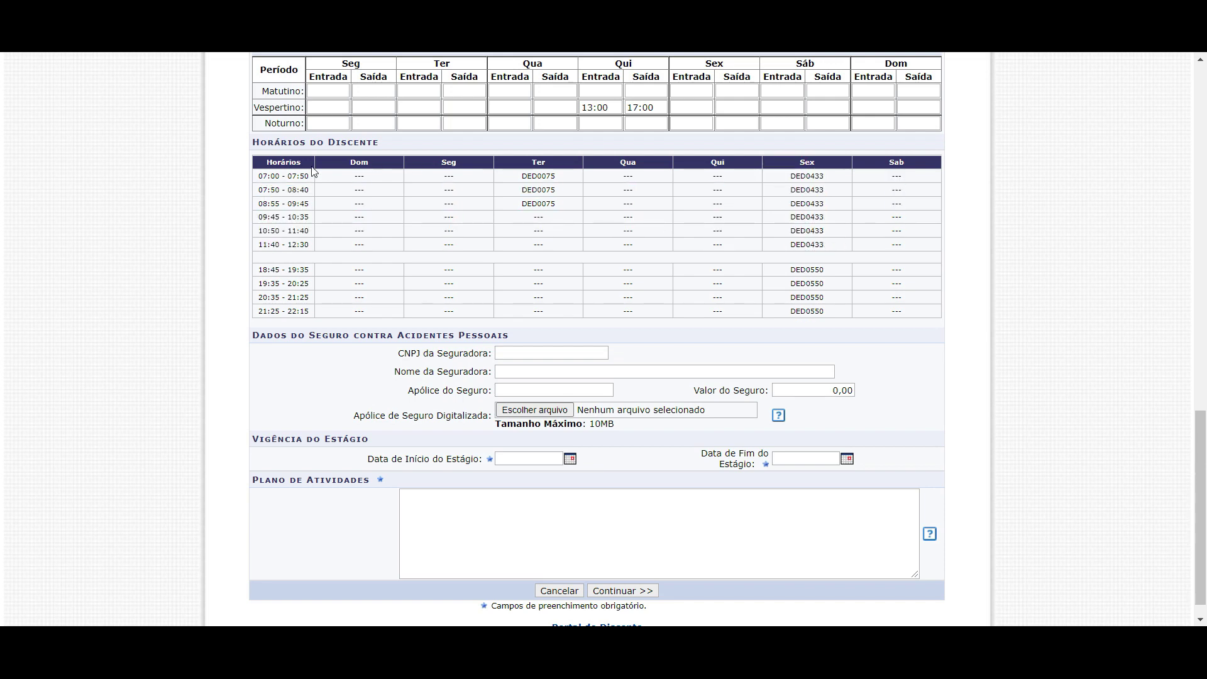
{"action": "left_click_drag", "start_coordinate": [309, 244], "coordinate": [301, 243]}
{"action": "left_click_drag", "start_coordinate": [795, 163], "coordinate": [804, 163]}
{"action": "left_click_drag", "start_coordinate": [258, 269], "coordinate": [276, 272]}
{"action": "left_click_drag", "start_coordinate": [308, 311], "coordinate": [291, 306]}
{"action": "left_click", "coordinate": [808, 311]}
{"action": "left_click_drag", "start_coordinate": [528, 163], "coordinate": [550, 168]}
{"action": "left_click", "coordinate": [291, 183]}
{"action": "left_click_drag", "start_coordinate": [317, 214], "coordinate": [291, 199]}
{"action": "key", "text": "Tab"}
{"action": "double_click", "coordinate": [291, 203]}
{"action": "scroll", "coordinate": [547, 275], "scroll_direction": "down", "scroll_amount": 1}
{"action": "left_click", "coordinate": [367, 331]}
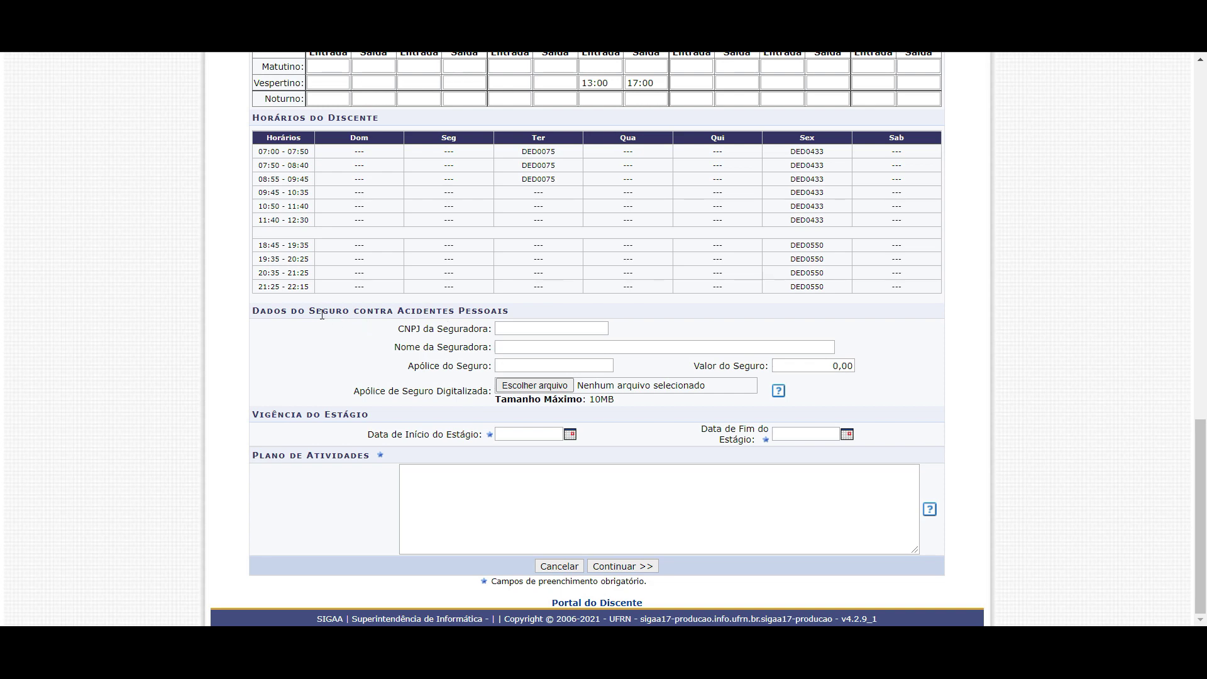
{"action": "triple_click", "coordinate": [266, 310]}
{"action": "left_click", "coordinate": [437, 314]}
{"action": "left_click_drag", "start_coordinate": [404, 329], "coordinate": [494, 368]}
{"action": "left_click", "coordinate": [394, 331]}
{"action": "left_click_drag", "start_coordinate": [394, 331], "coordinate": [482, 365]}
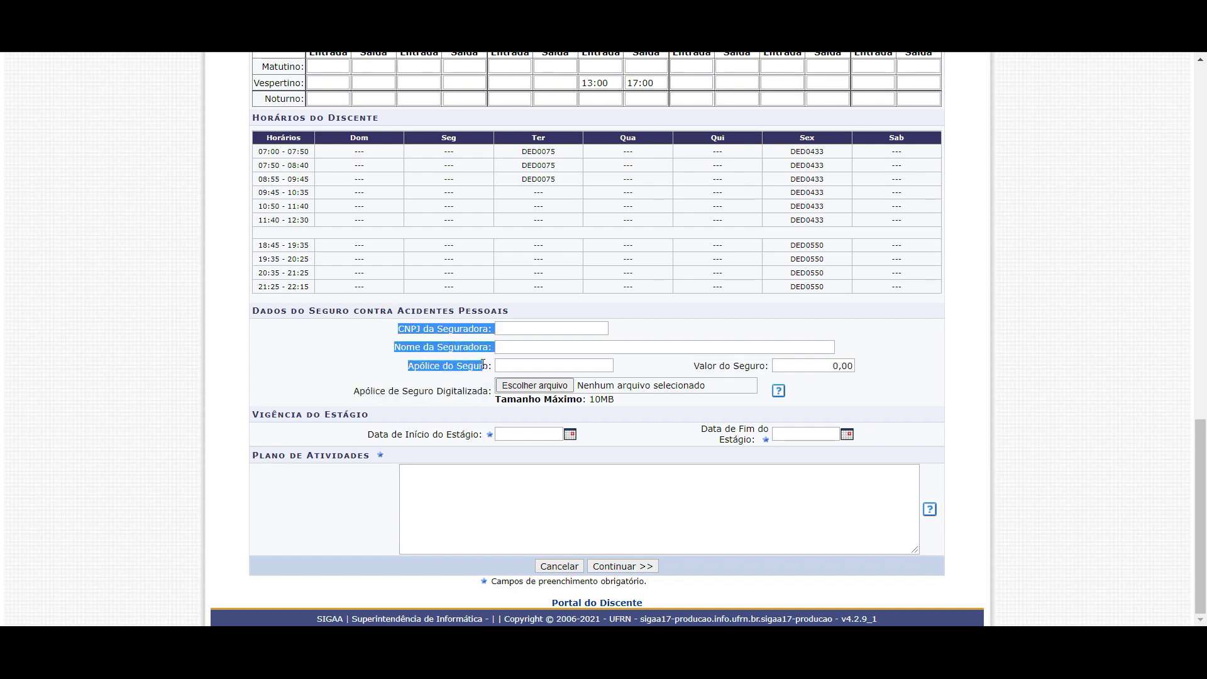
{"action": "left_click", "coordinate": [480, 363]}
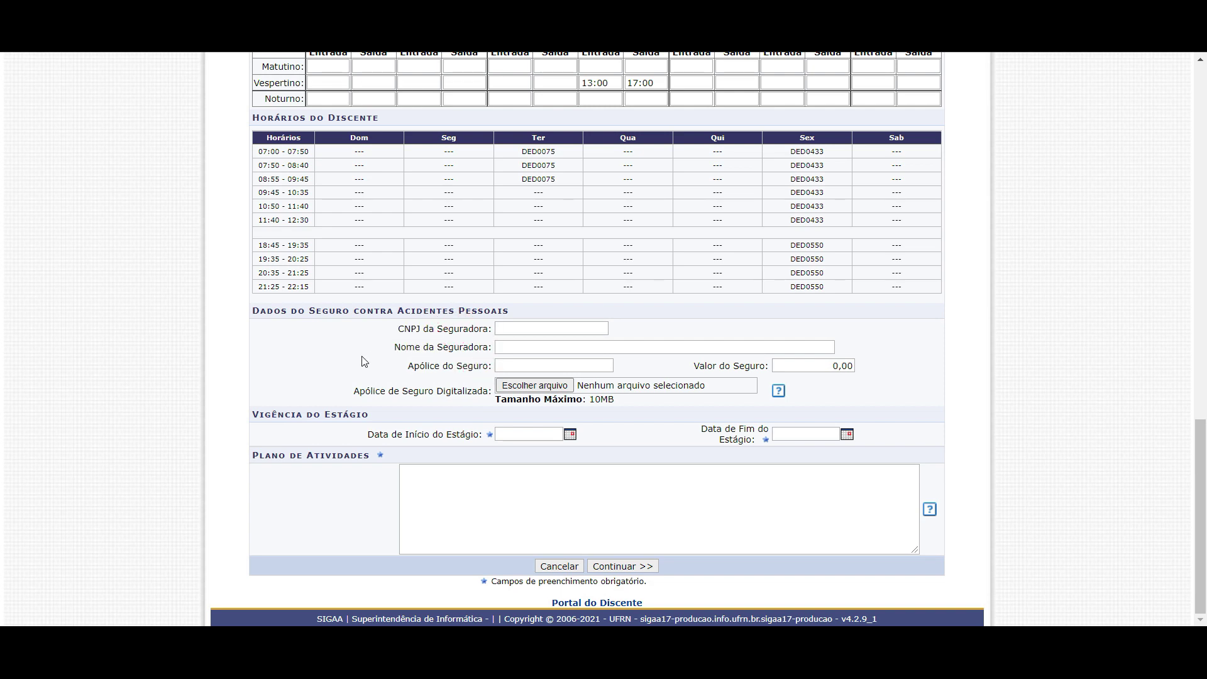
{"action": "left_click_drag", "start_coordinate": [253, 413], "coordinate": [377, 415]}
{"action": "left_click", "coordinate": [377, 413]}
{"action": "left_click", "coordinate": [549, 433]}
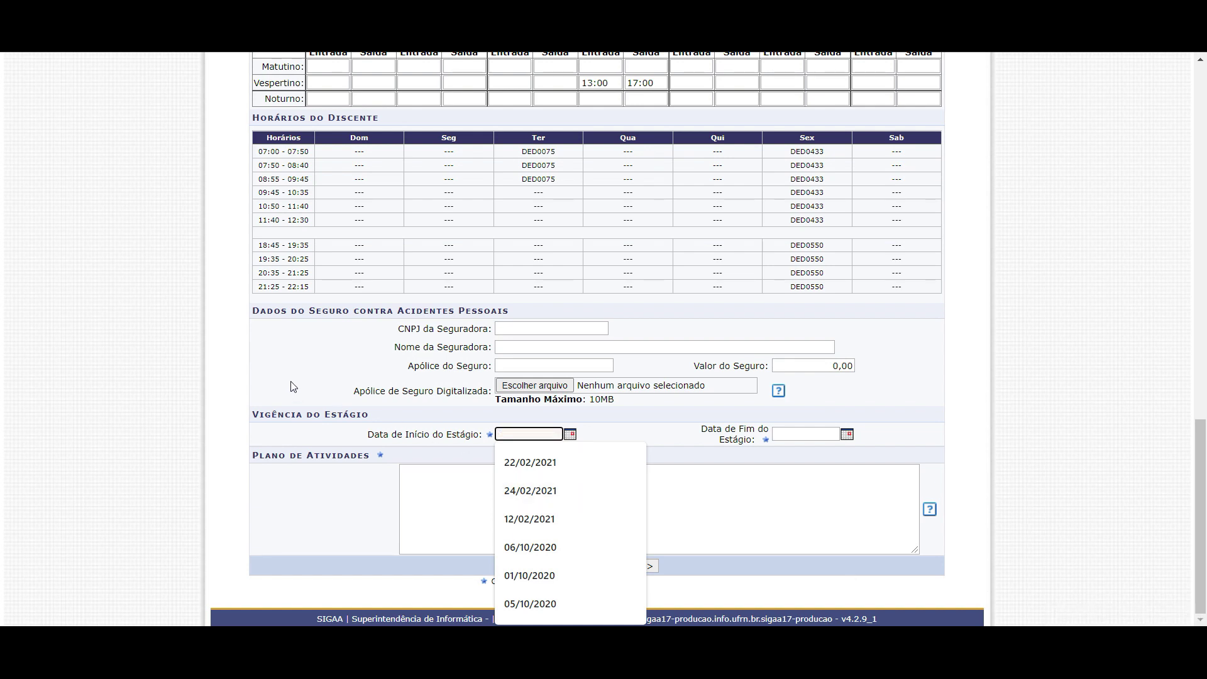
Erase the mistyped start date 12/07/20211 and recheck Thursday's 13–17 hours
{"action": "type", "text": "12/07"}
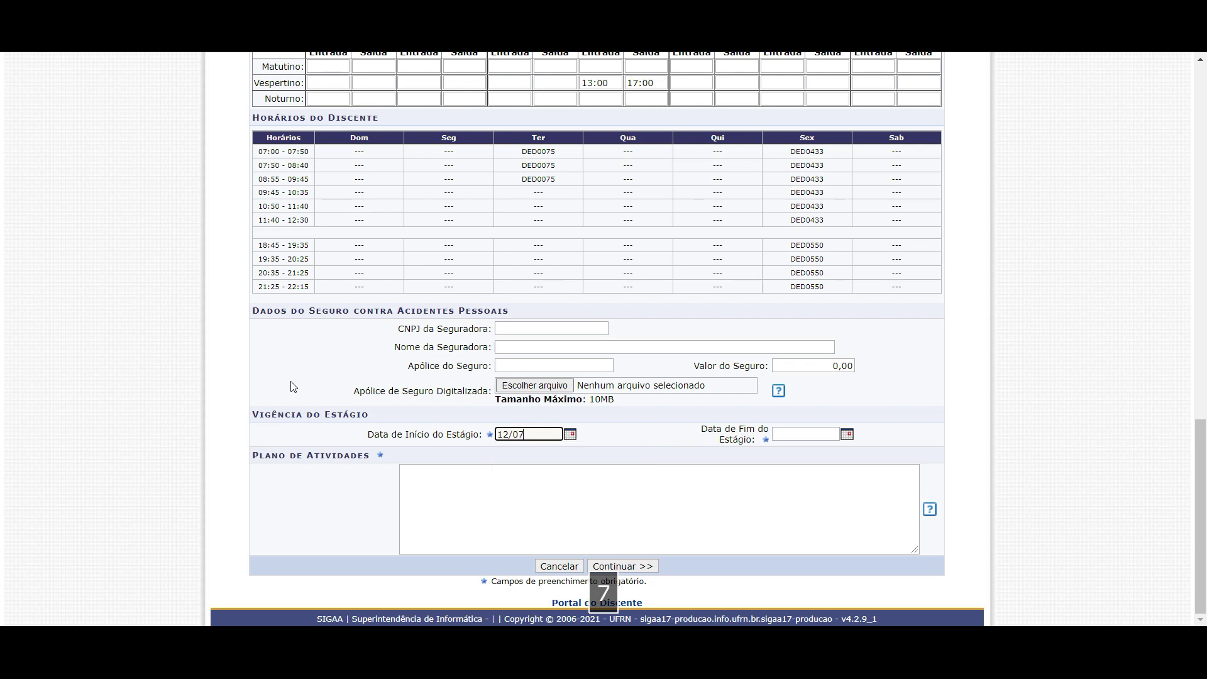
{"action": "type", "text": "/2021"}
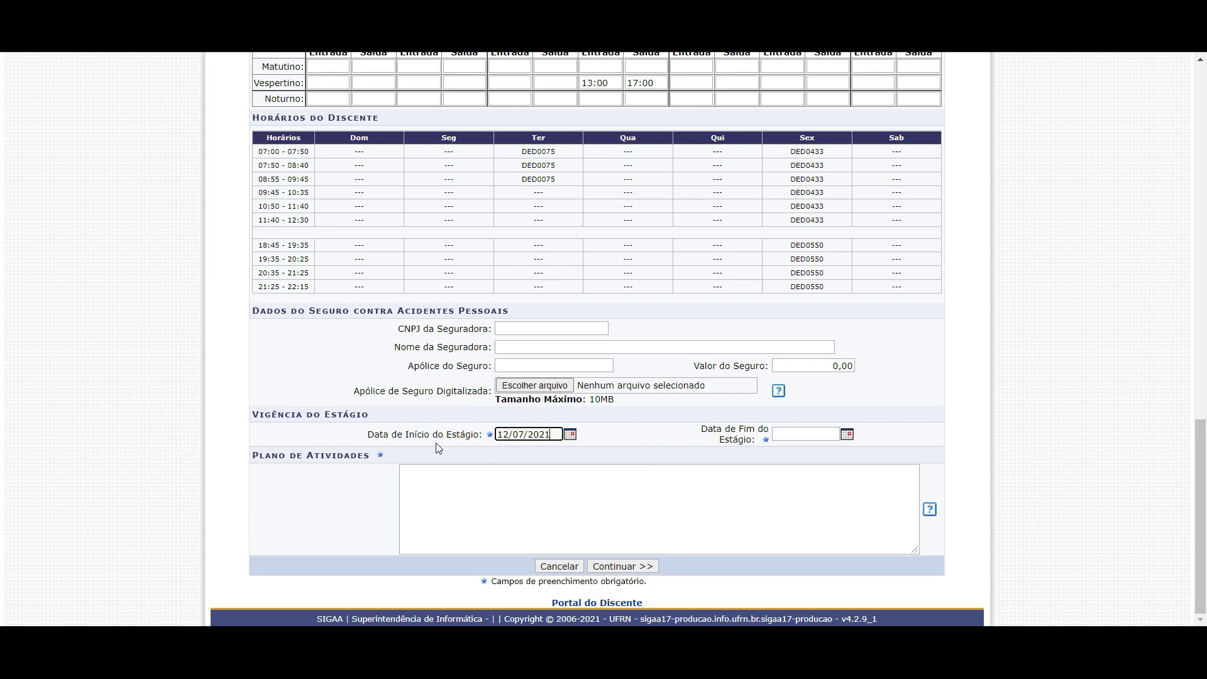
{"action": "type", "text": "1"}
{"action": "left_click_drag", "start_coordinate": [559, 433], "coordinate": [507, 434]}
{"action": "key", "text": "BackSpace"}
{"action": "key", "text": "BackSpace"}
{"action": "scroll", "coordinate": [574, 213], "scroll_direction": "up", "scroll_amount": 1}
{"action": "left_click_drag", "start_coordinate": [614, 118], "coordinate": [633, 117]}
{"action": "double_click", "coordinate": [585, 162]}
{"action": "double_click", "coordinate": [632, 162]}
{"action": "scroll", "coordinate": [567, 357], "scroll_direction": "down", "scroll_amount": 1}
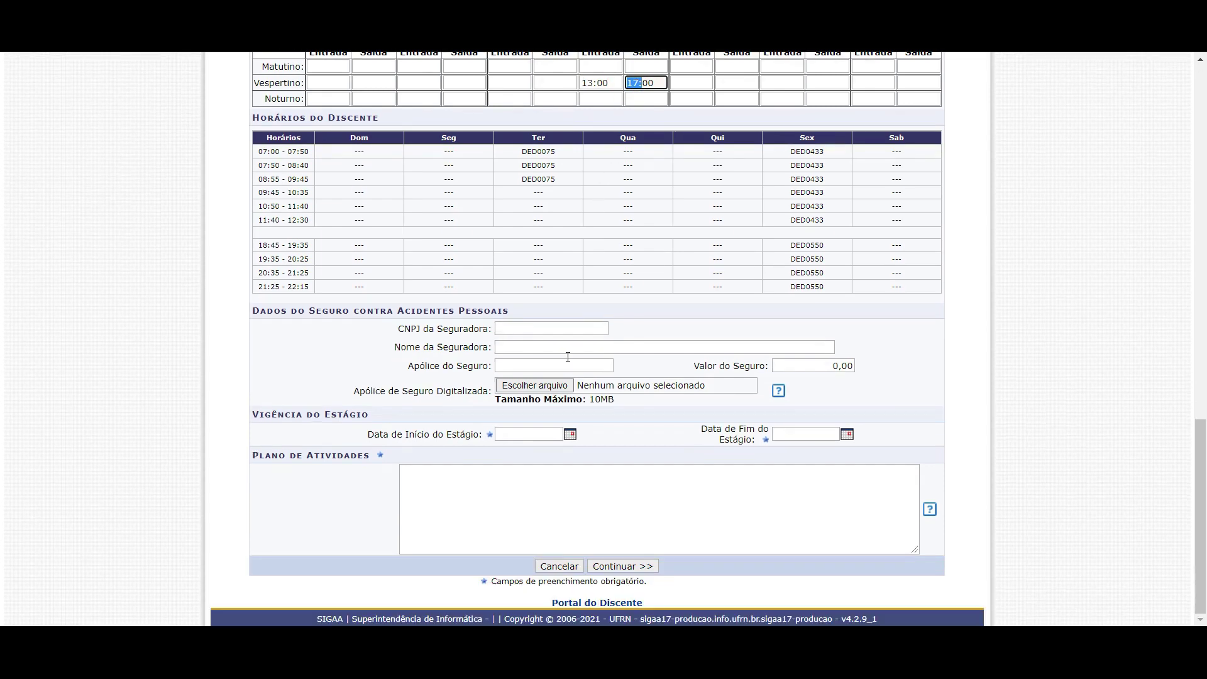
Pick 15/07/2021 as start date and 16/09/2021 as end date from the calendars
{"action": "left_click", "coordinate": [536, 435]}
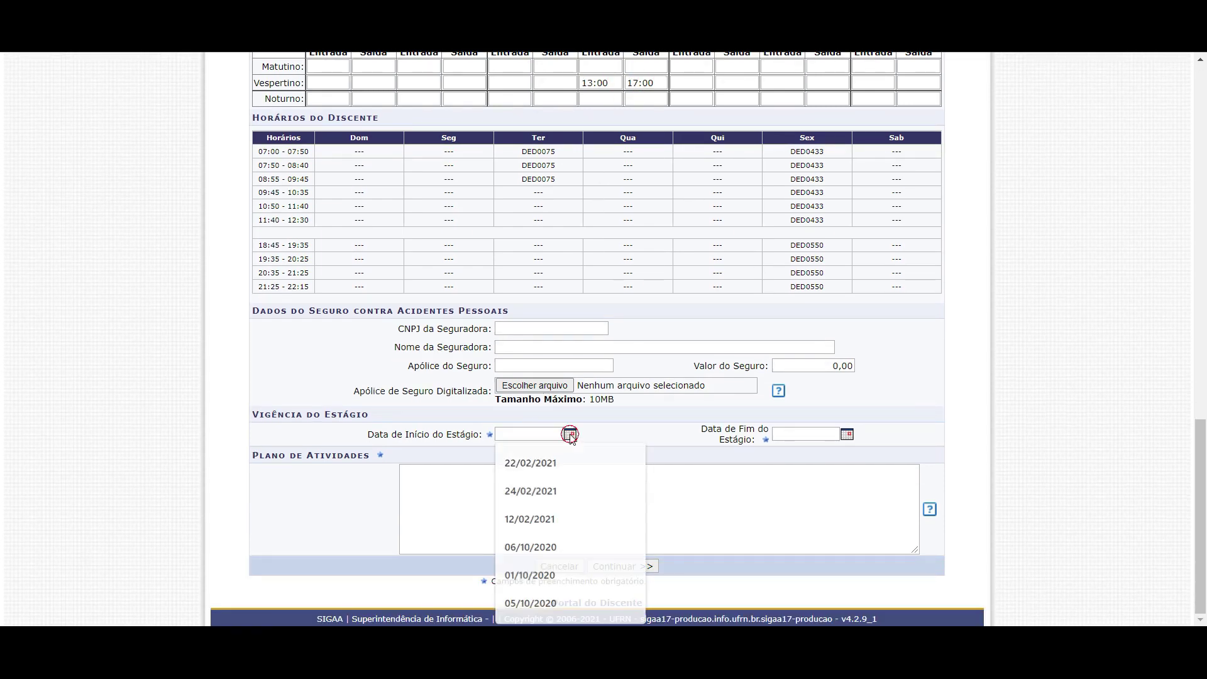
{"action": "left_click", "coordinate": [569, 434]}
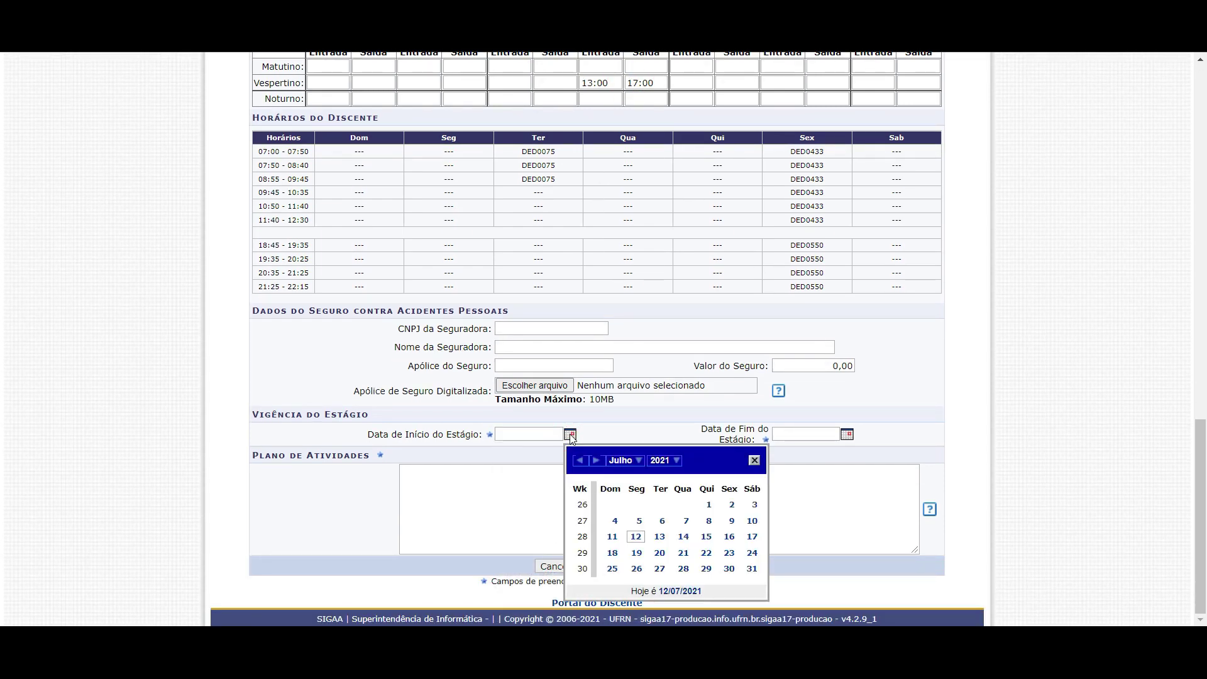
{"action": "left_click", "coordinate": [706, 537]}
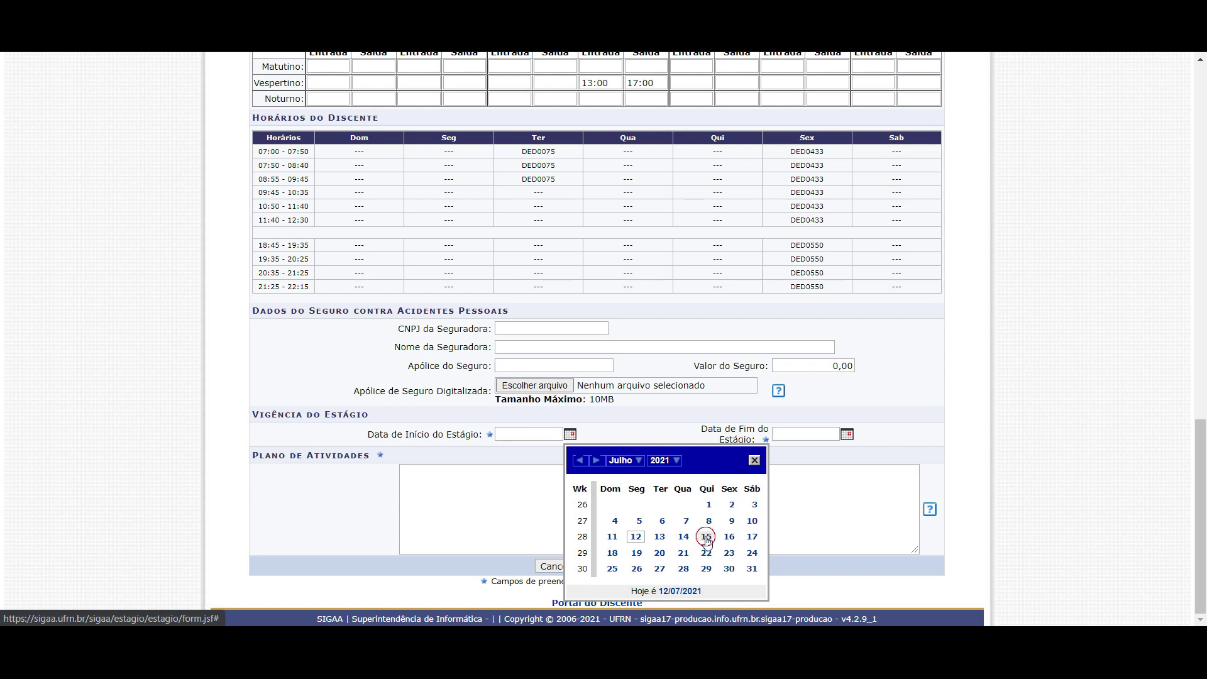
{"action": "left_click", "coordinate": [846, 434]}
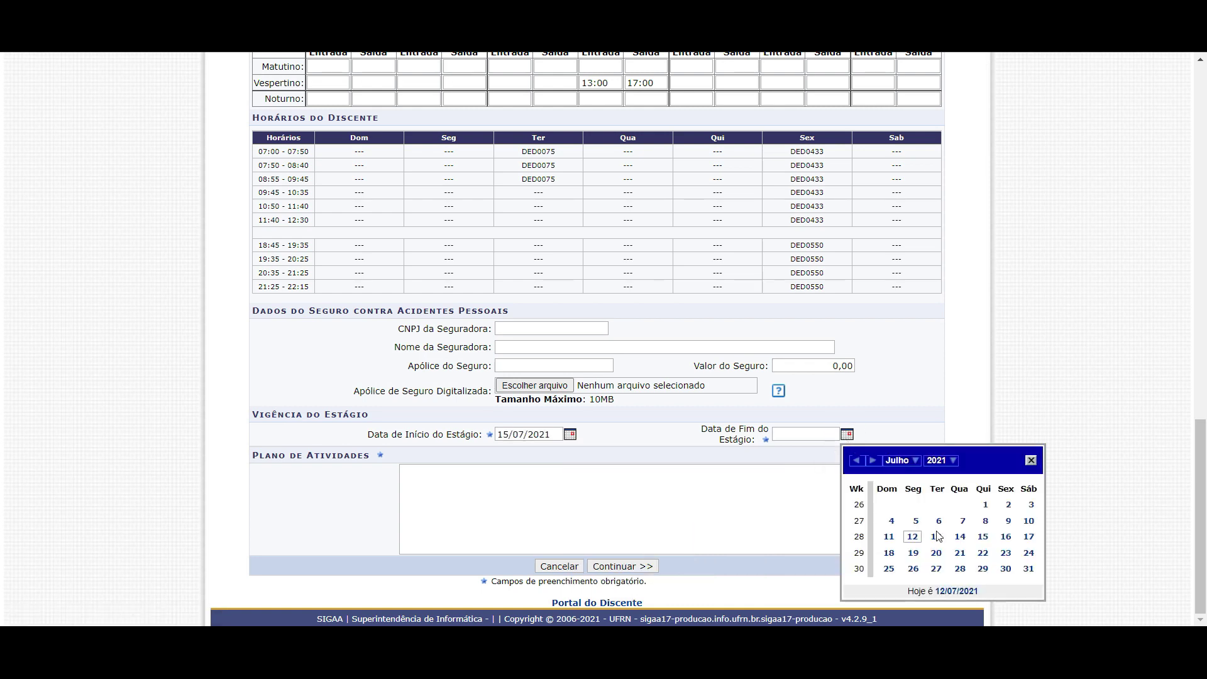
{"action": "left_click", "coordinate": [921, 463]}
{"action": "left_click", "coordinate": [905, 585]}
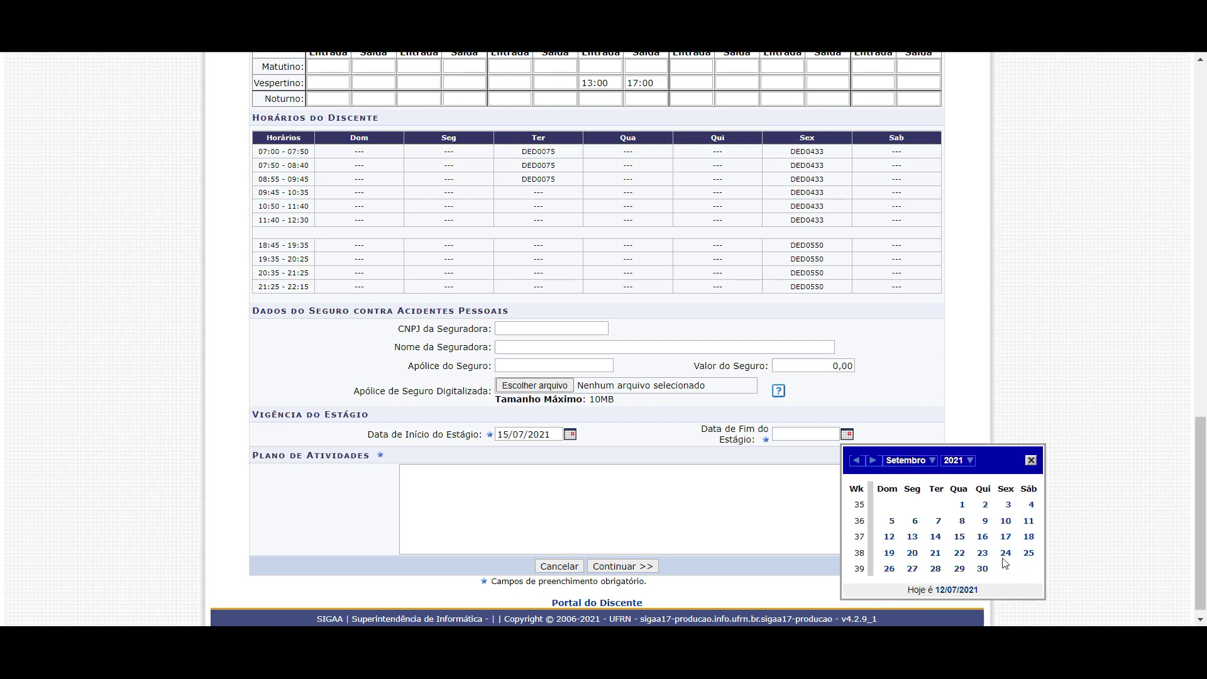
{"action": "left_click", "coordinate": [982, 537]}
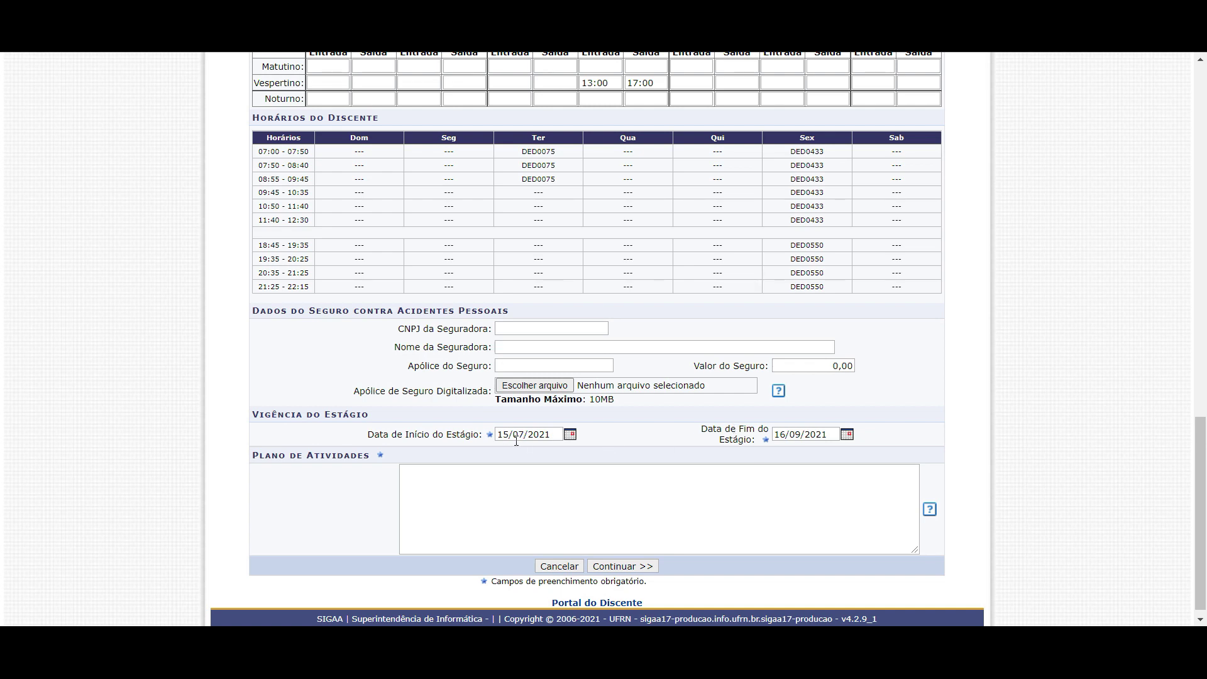
{"action": "scroll", "coordinate": [699, 245], "scroll_direction": "up", "scroll_amount": 1}
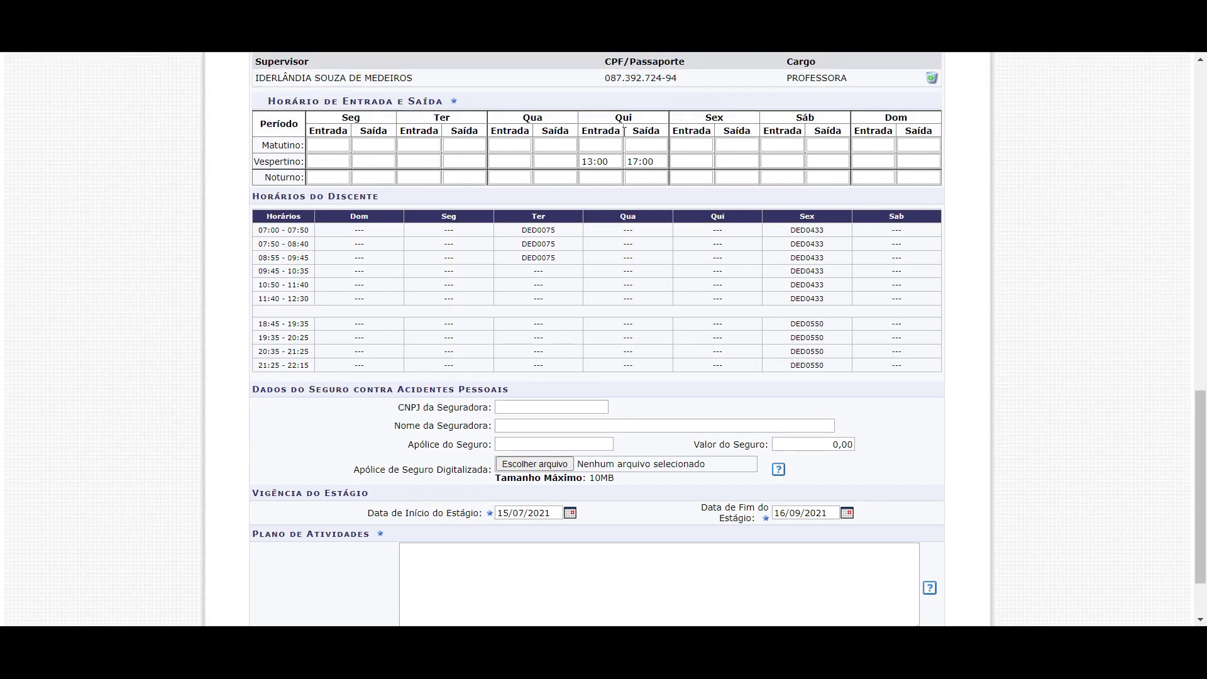
{"action": "left_click_drag", "start_coordinate": [612, 118], "coordinate": [639, 121]}
{"action": "left_click_drag", "start_coordinate": [582, 162], "coordinate": [634, 162]}
{"action": "left_click", "coordinate": [503, 514]}
{"action": "key", "text": "Right"}
{"action": "key", "text": "Right"}
{"action": "key", "text": "Right"}
{"action": "key", "text": "Right"}
{"action": "left_click_drag", "start_coordinate": [782, 514], "coordinate": [802, 514]}
{"action": "scroll", "coordinate": [803, 513], "scroll_direction": "down", "scroll_amount": 2}
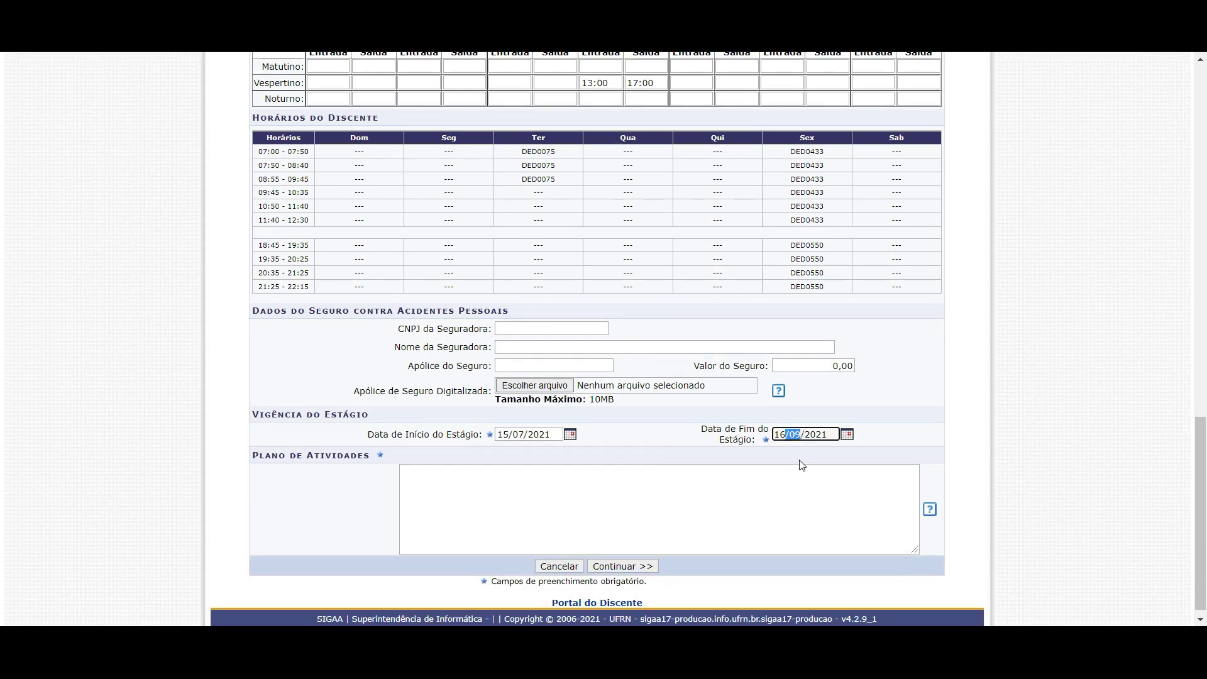
{"action": "left_click", "coordinate": [589, 483]}
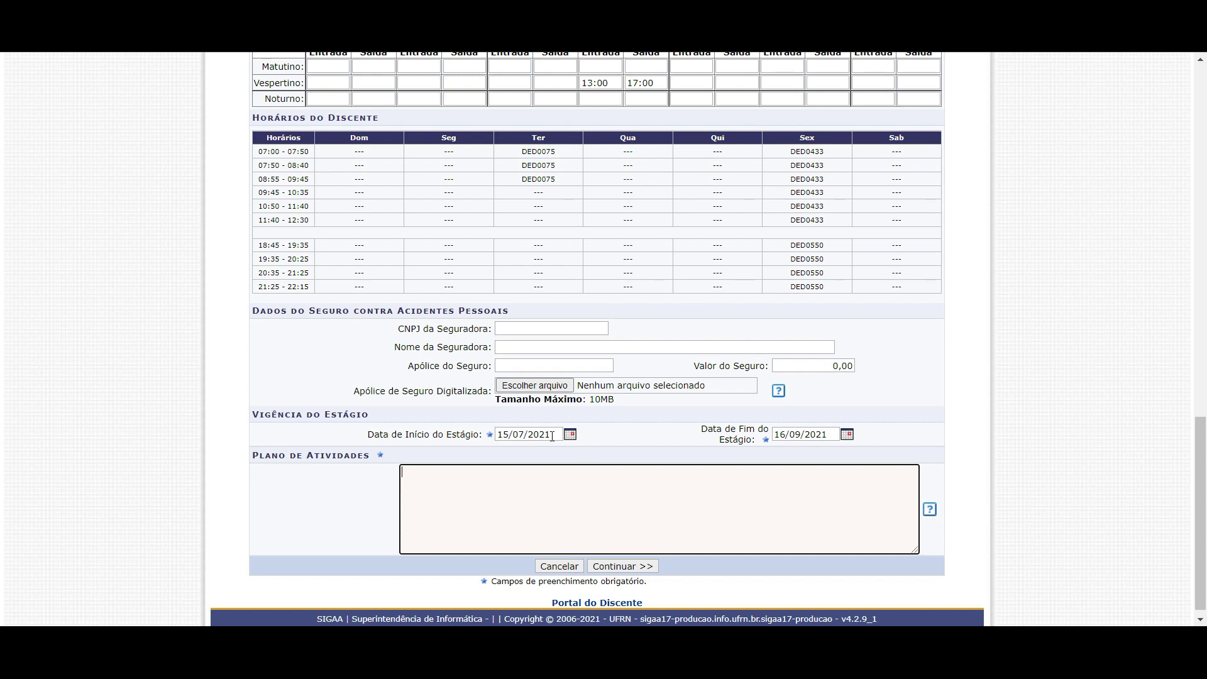
{"action": "left_click_drag", "start_coordinate": [552, 434], "coordinate": [519, 434]}
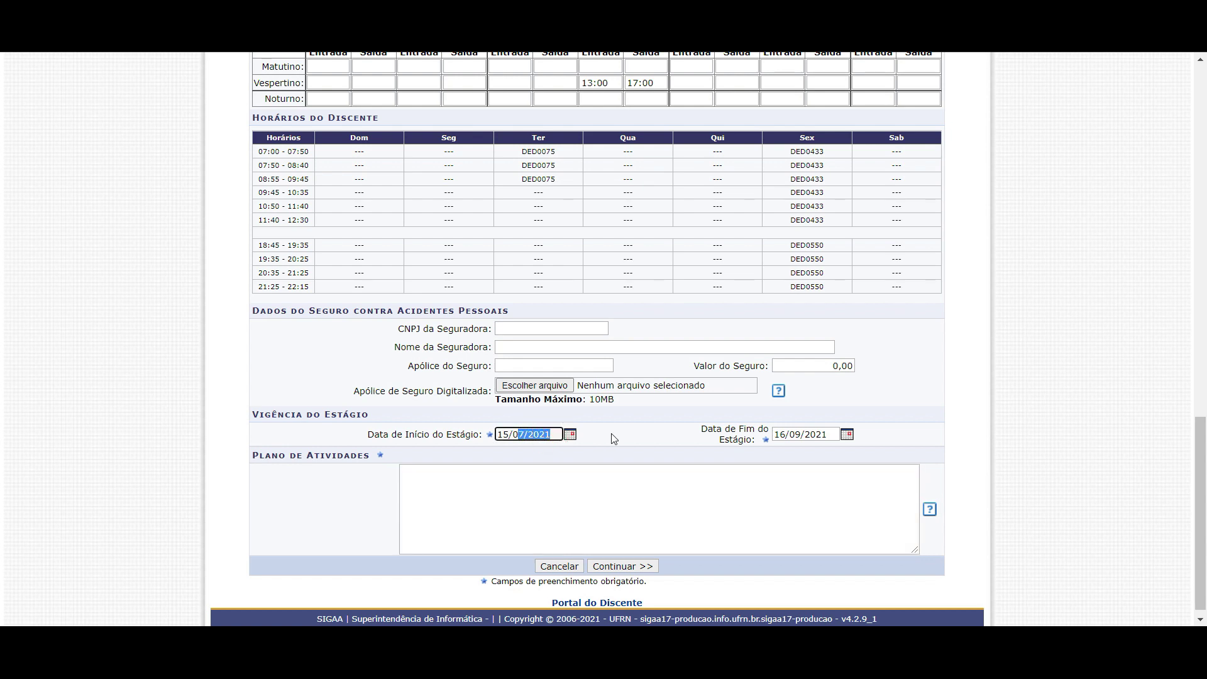
{"action": "triple_click", "coordinate": [784, 433]}
{"action": "left_click_drag", "start_coordinate": [586, 82], "coordinate": [648, 85]}
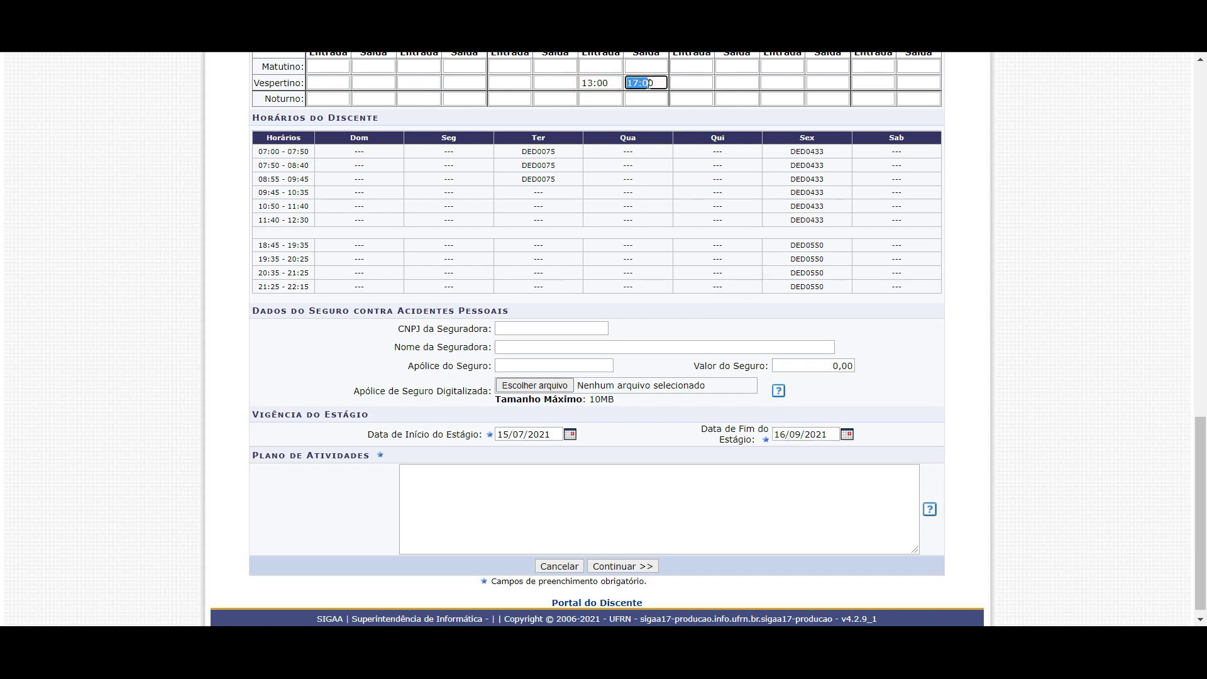
{"action": "left_click", "coordinate": [599, 83]}
{"action": "left_click", "coordinate": [1157, 632]}
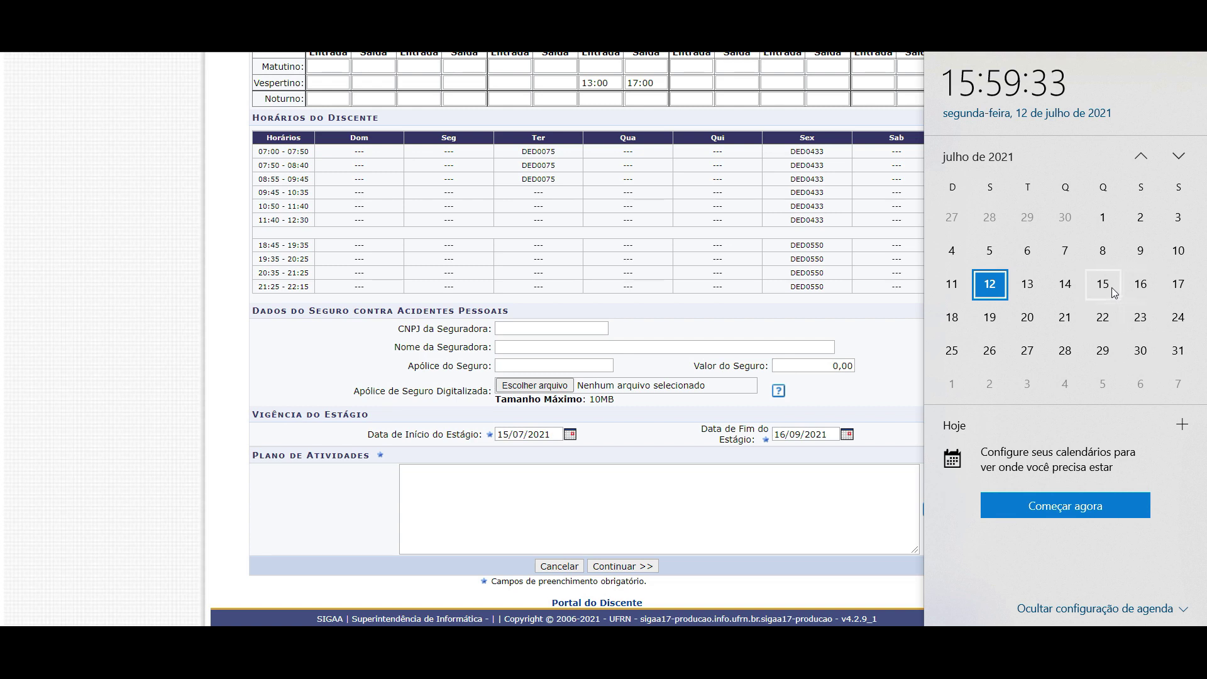
{"action": "left_click", "coordinate": [1110, 286]}
{"action": "left_click", "coordinate": [1104, 318]}
{"action": "left_click", "coordinate": [1108, 354]}
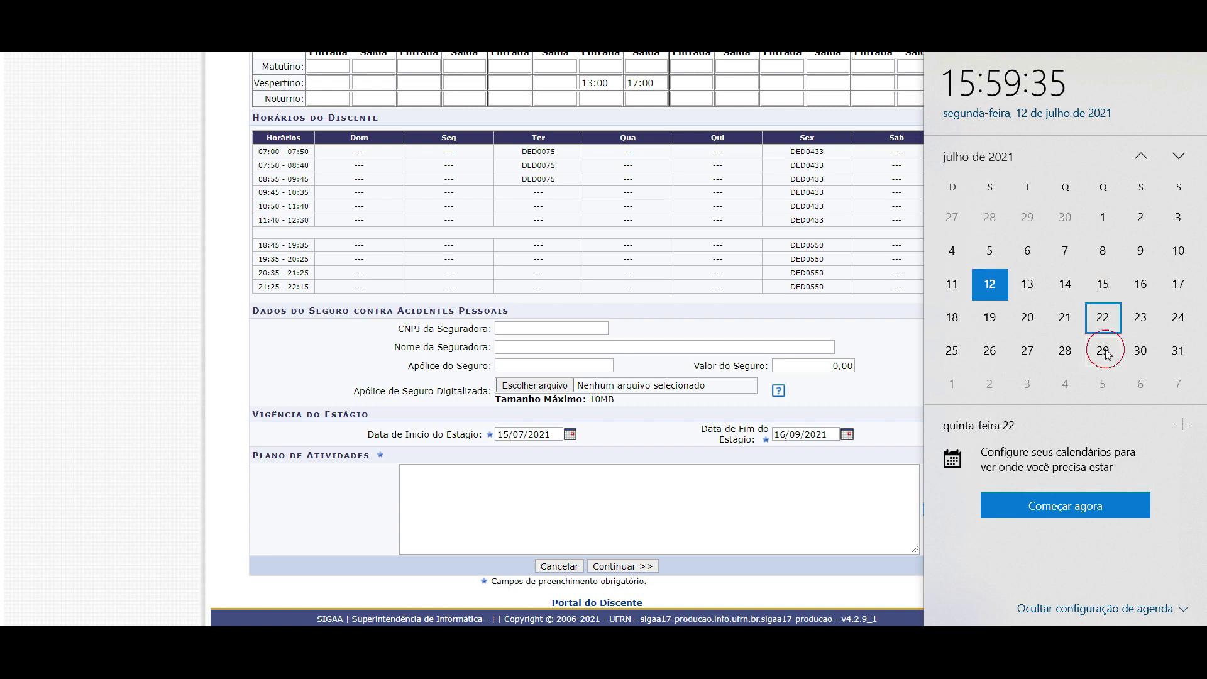
{"action": "left_click", "coordinate": [1175, 162]}
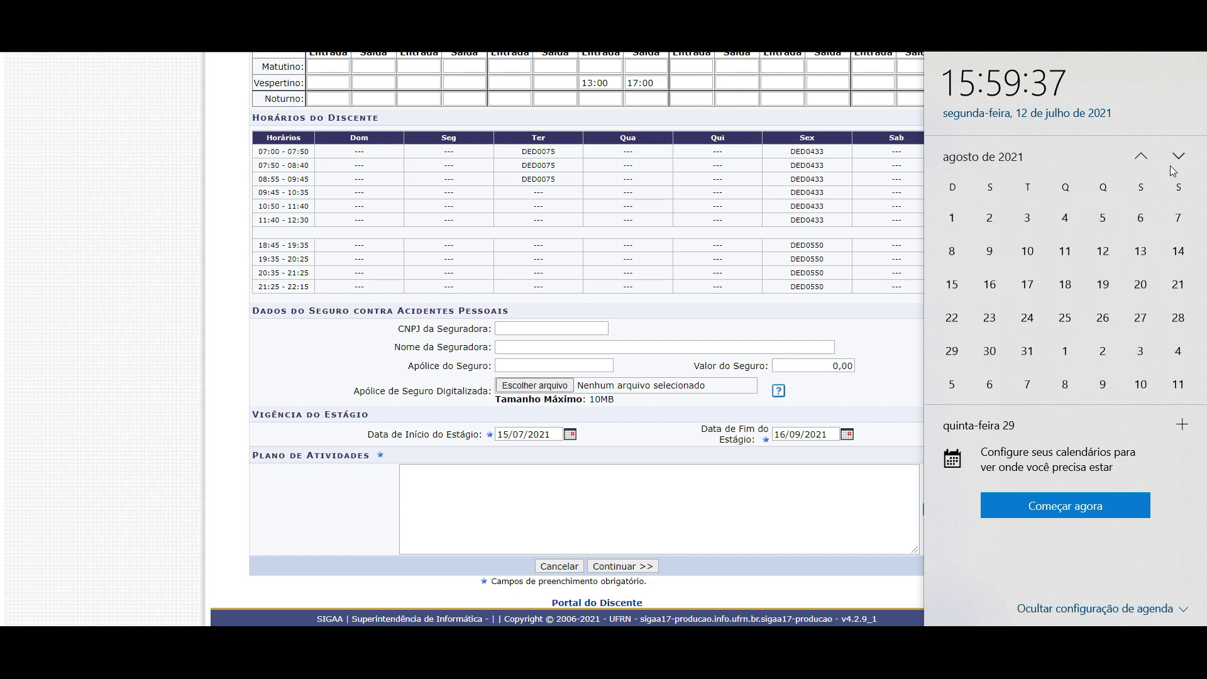
{"action": "left_click", "coordinate": [1111, 218]}
{"action": "left_click", "coordinate": [1106, 248]}
{"action": "left_click", "coordinate": [1103, 284]}
{"action": "left_click", "coordinate": [1103, 317]}
{"action": "left_click", "coordinate": [1179, 157]}
{"action": "left_click", "coordinate": [1104, 221]}
{"action": "left_click", "coordinate": [1105, 252]}
{"action": "left_click", "coordinate": [1104, 285]}
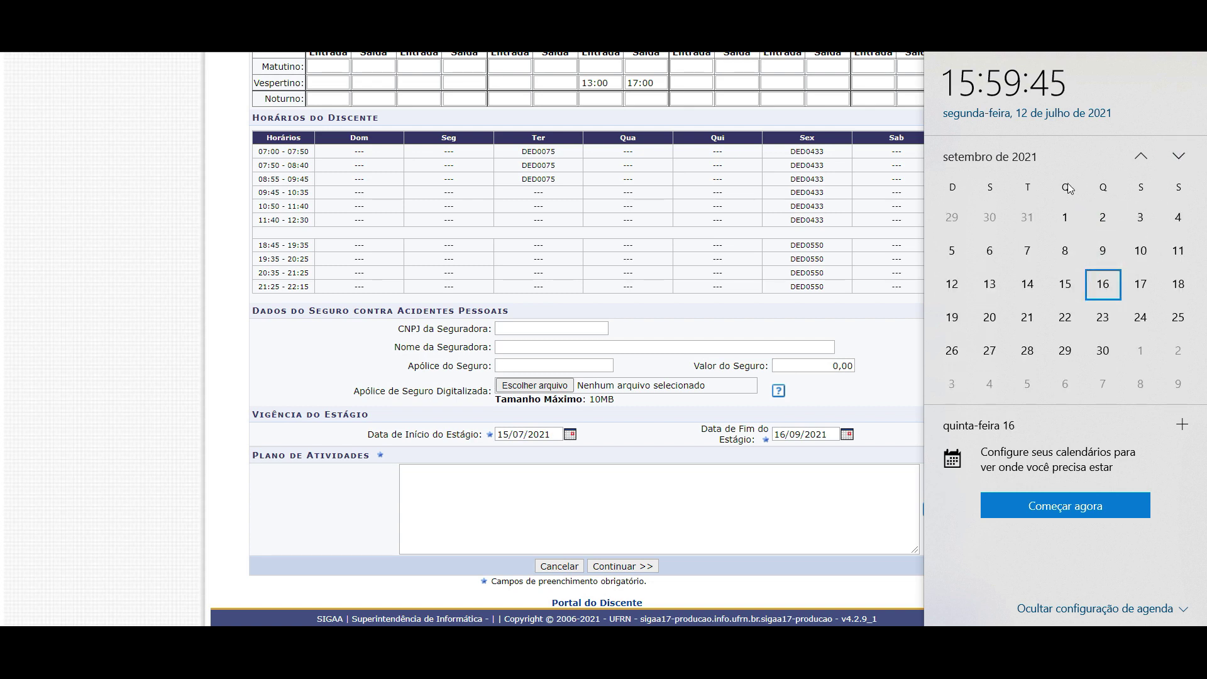
{"action": "key", "text": "Escape"}
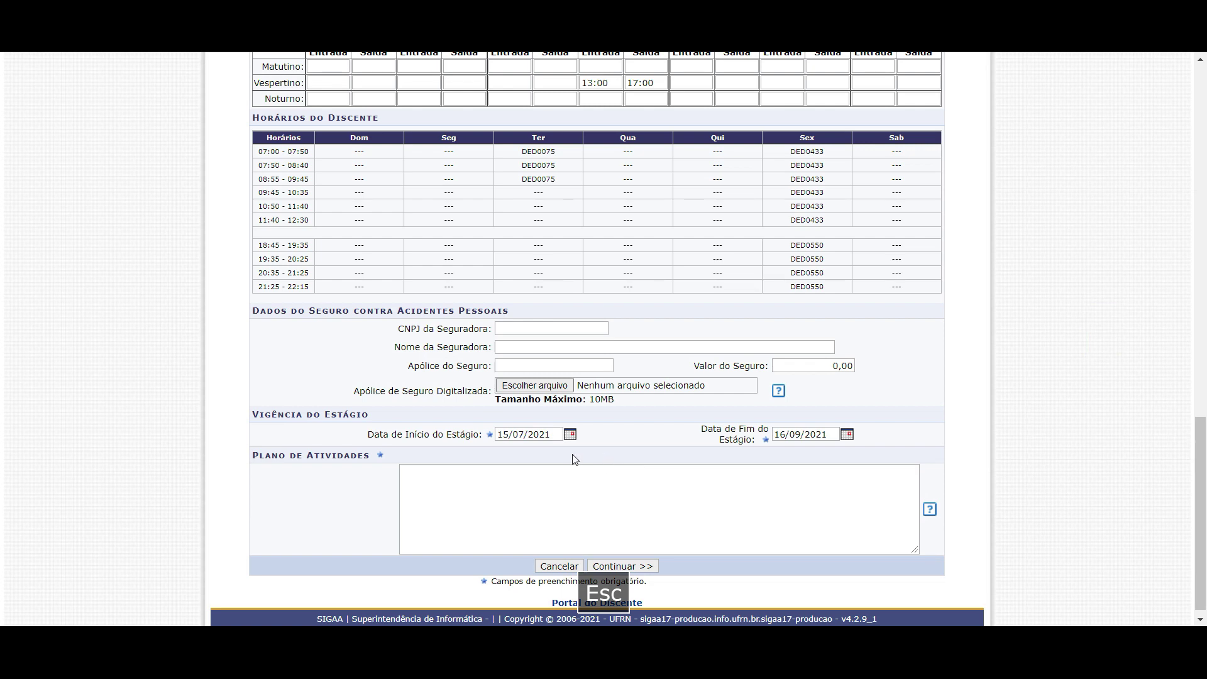
Check the 15/07/2021 start date, 16/09/2021 end date, 13:00 entry time and Plano de Atividades box
{"action": "left_click", "coordinate": [509, 435]}
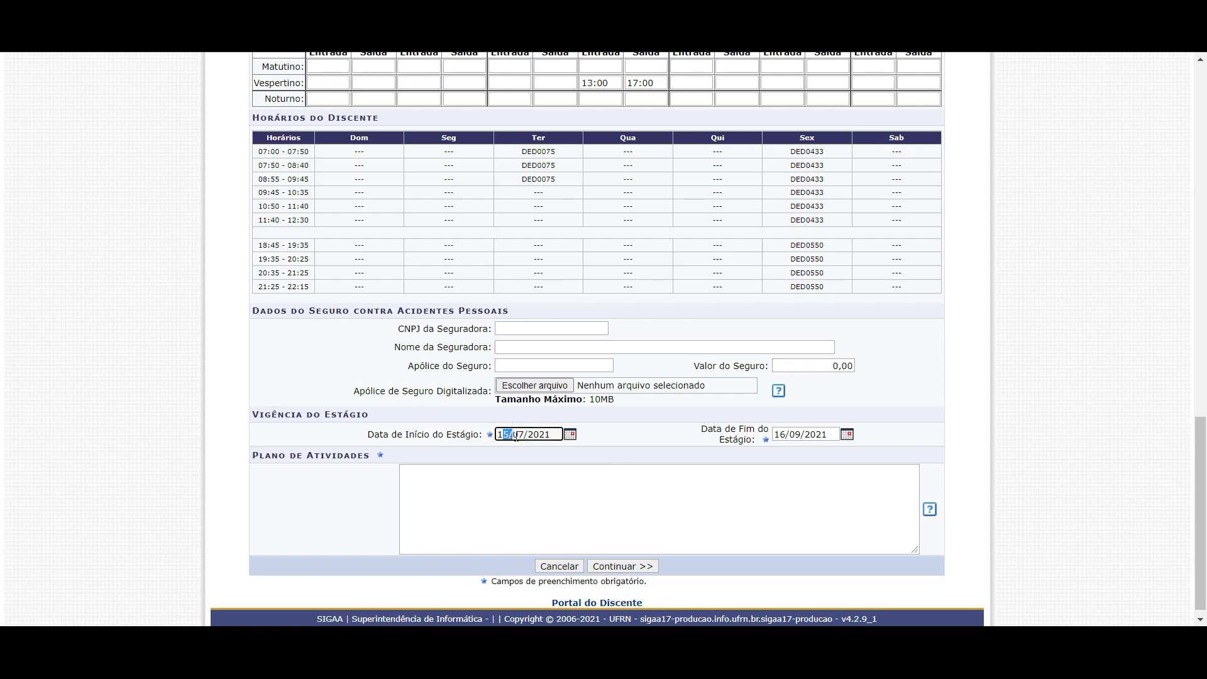
{"action": "left_click_drag", "start_coordinate": [776, 434], "coordinate": [823, 434]}
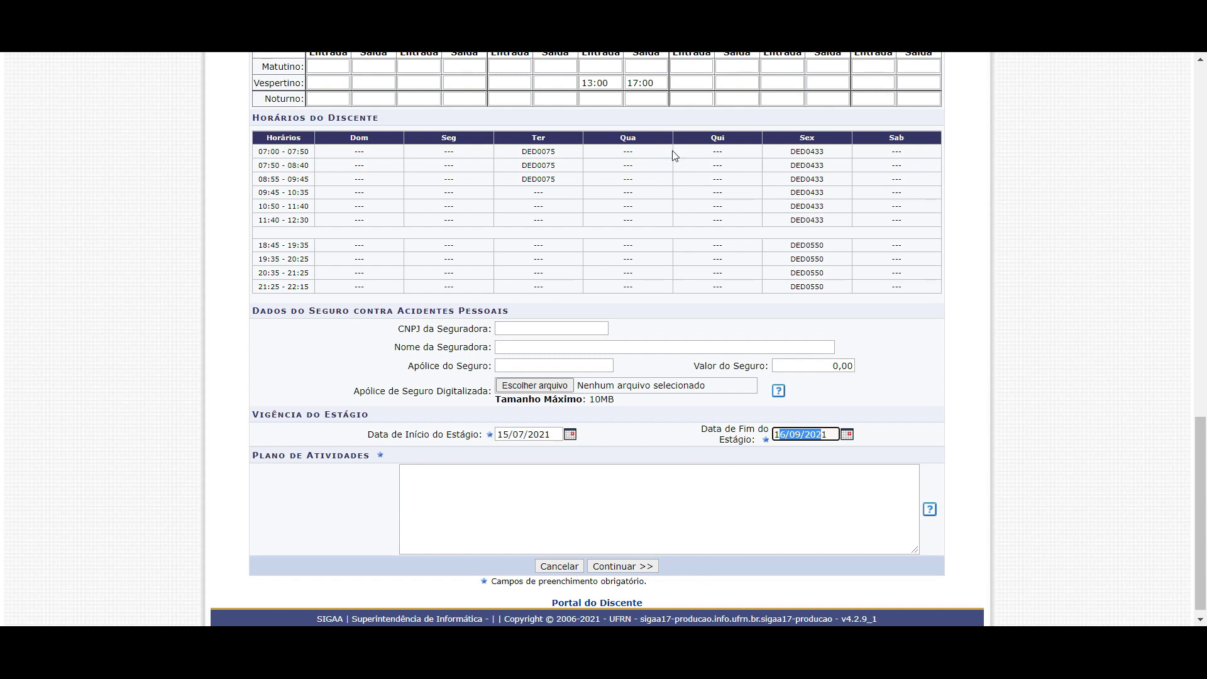
{"action": "left_click_drag", "start_coordinate": [587, 82], "coordinate": [604, 83]}
{"action": "left_click", "coordinate": [601, 521]}
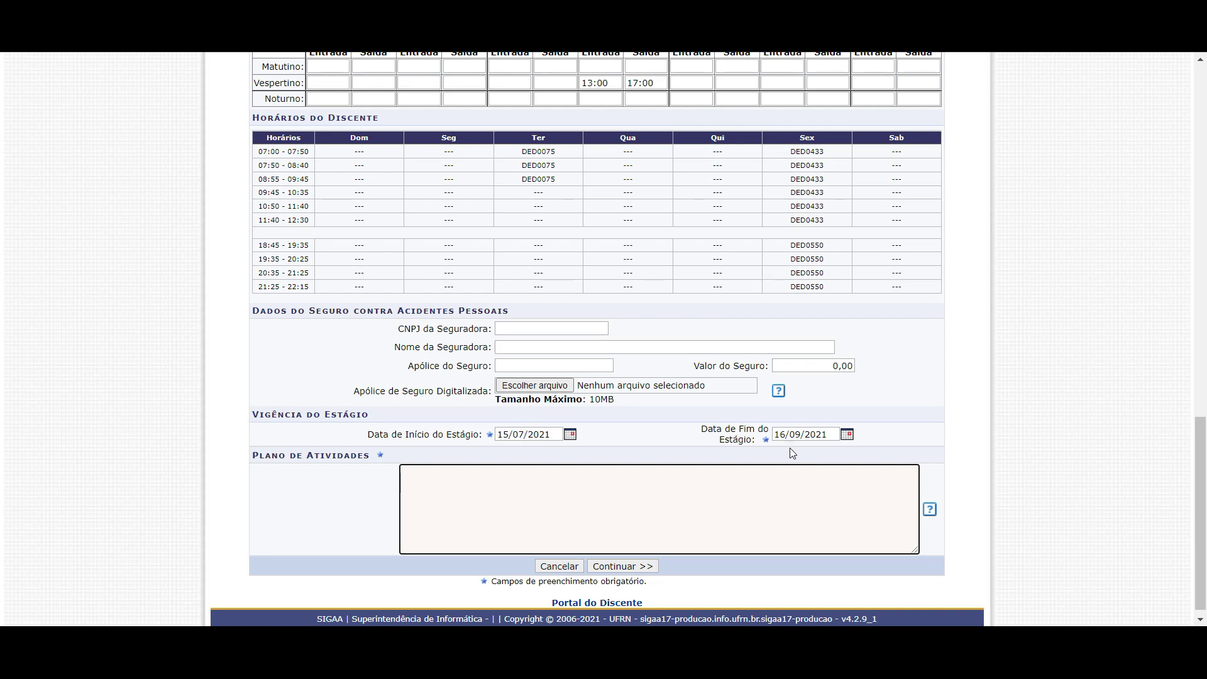
{"action": "left_click", "coordinate": [828, 435]}
Type "PLANO DE ATIVIDADES DE ESTÁGIO OBRIGATÓRIO TESTE." in capitals in the activity plan
{"action": "left_click", "coordinate": [627, 528]}
{"action": "key", "text": "Caps_Lock"}
{"action": "type", "text": "PLANO DE ATI"}
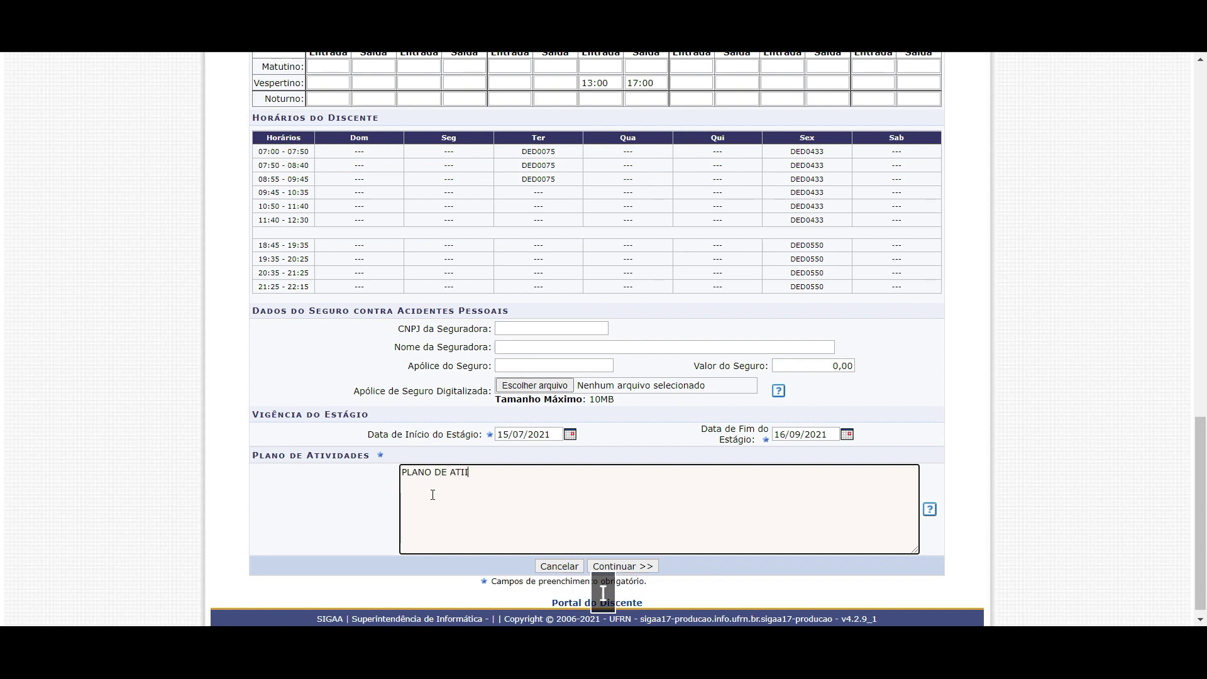
{"action": "type", "text": "VIDADES DE ESTÁGIO ORGRI"}
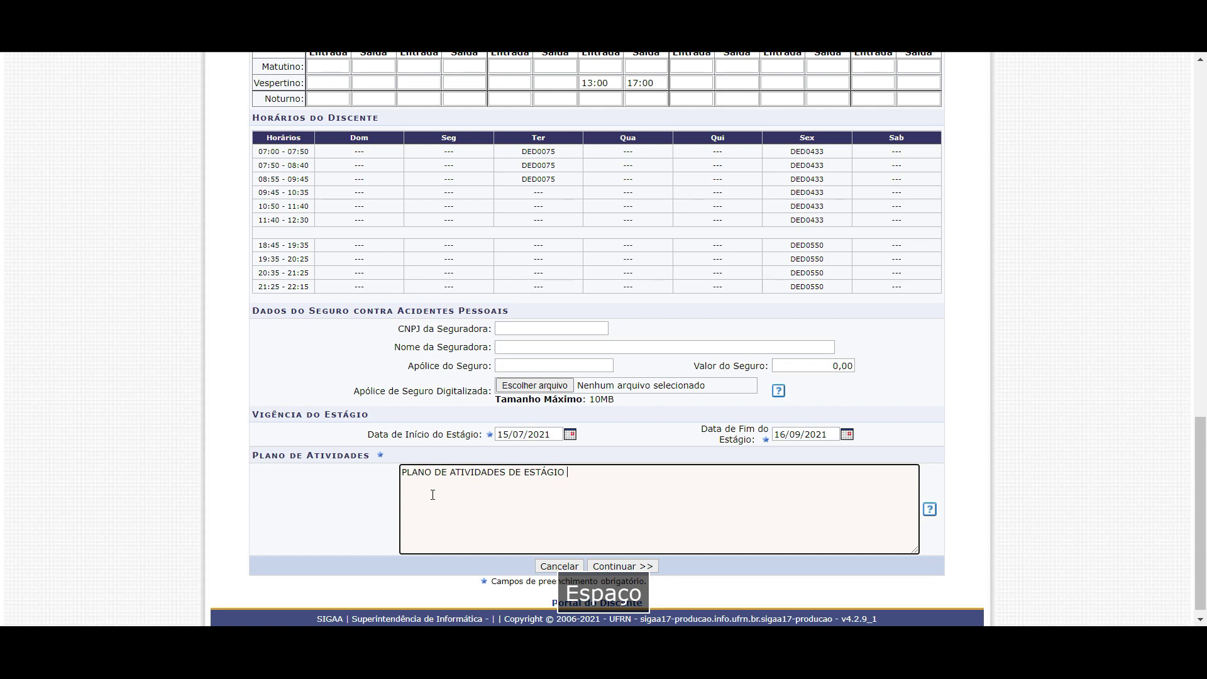
{"action": "key", "text": "BackSpace"}
{"action": "key", "text": "BackSpace"}
{"action": "key", "text": "BackSpace"}
{"action": "key", "text": "BackSpace"}
{"action": "type", "text": "BRIGATÓPRI"}
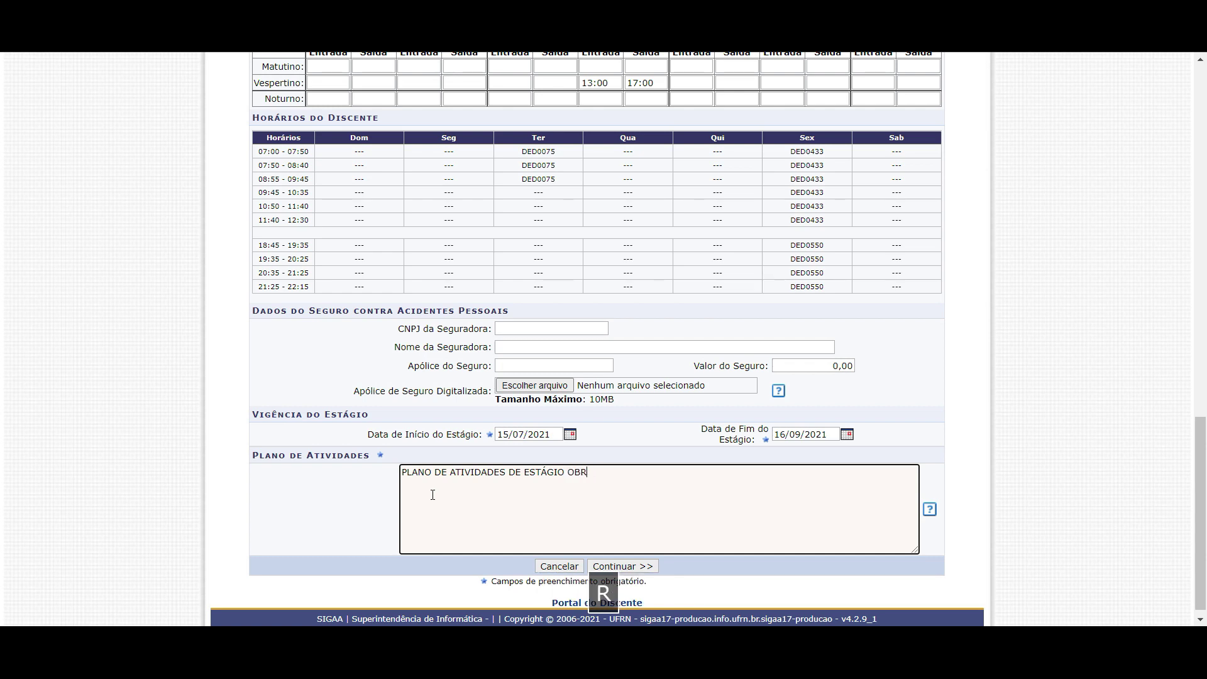
{"action": "key", "text": "BackSpace"}
{"action": "key", "text": "BackSpace"}
{"action": "key", "text": "BackSpace"}
{"action": "type", "text": "RIO TESTE."}
Add several lines of filler letters below the activity plan title
{"action": "key", "text": "Return"}
{"action": "type", "text": "ASDSDDAS AS SADS D SD ASD ASD"}
{"action": "key", "text": "Return"}
{"action": "type", "text": "ASD"}
{"action": "key", "text": "Return"}
{"action": "type", "text": "ASD"}
{"action": "key", "text": "Return"}
{"action": "type", "text": "AS"}
{"action": "key", "text": "Up"}
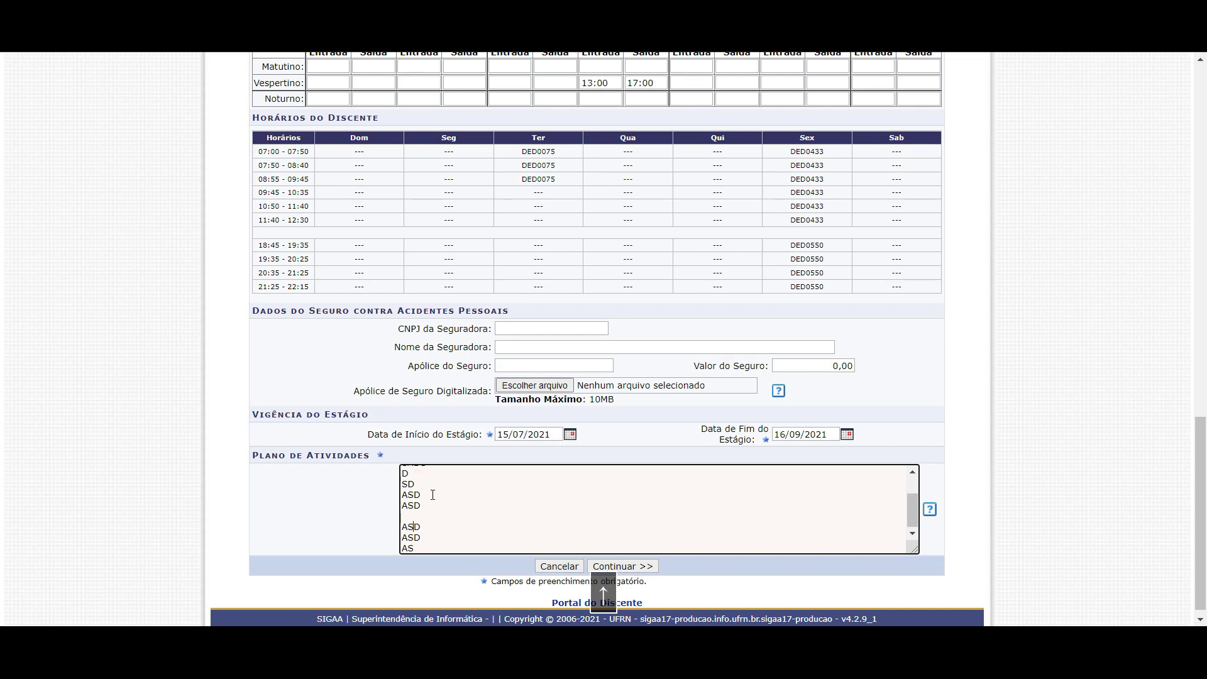
{"action": "scroll", "coordinate": [433, 495], "scroll_direction": "up", "scroll_amount": 5}
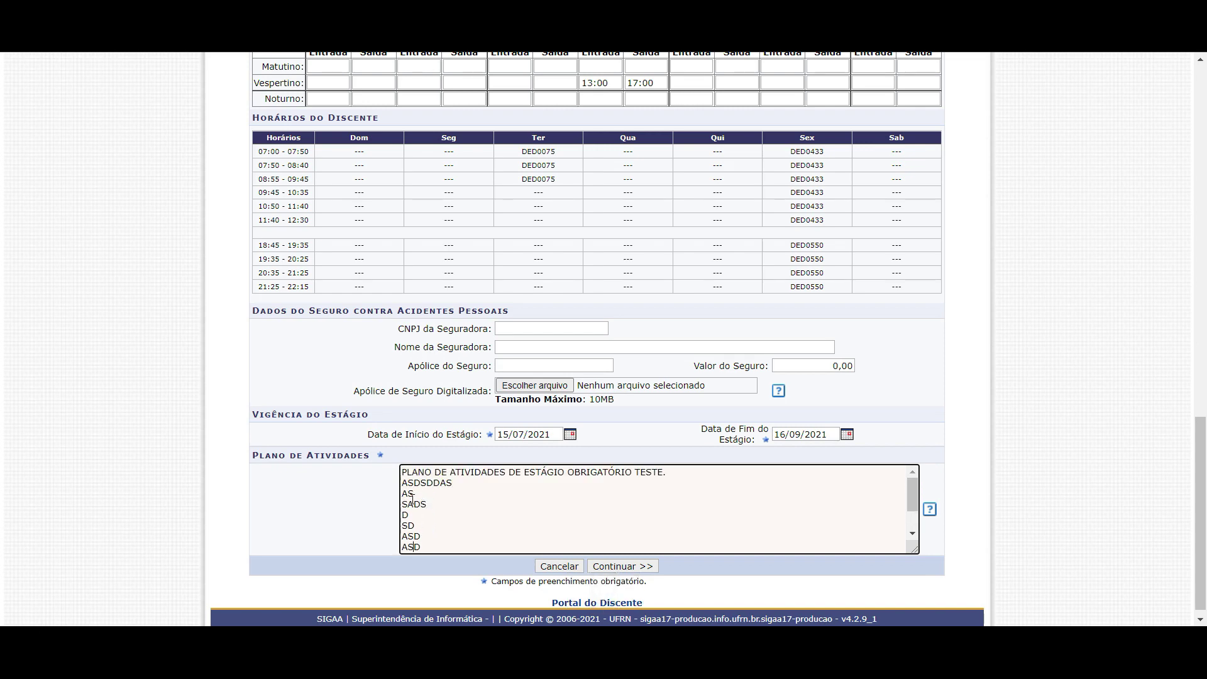
{"action": "scroll", "coordinate": [425, 517], "scroll_direction": "down", "scroll_amount": 4}
{"action": "scroll", "coordinate": [668, 472], "scroll_direction": "down", "scroll_amount": 1}
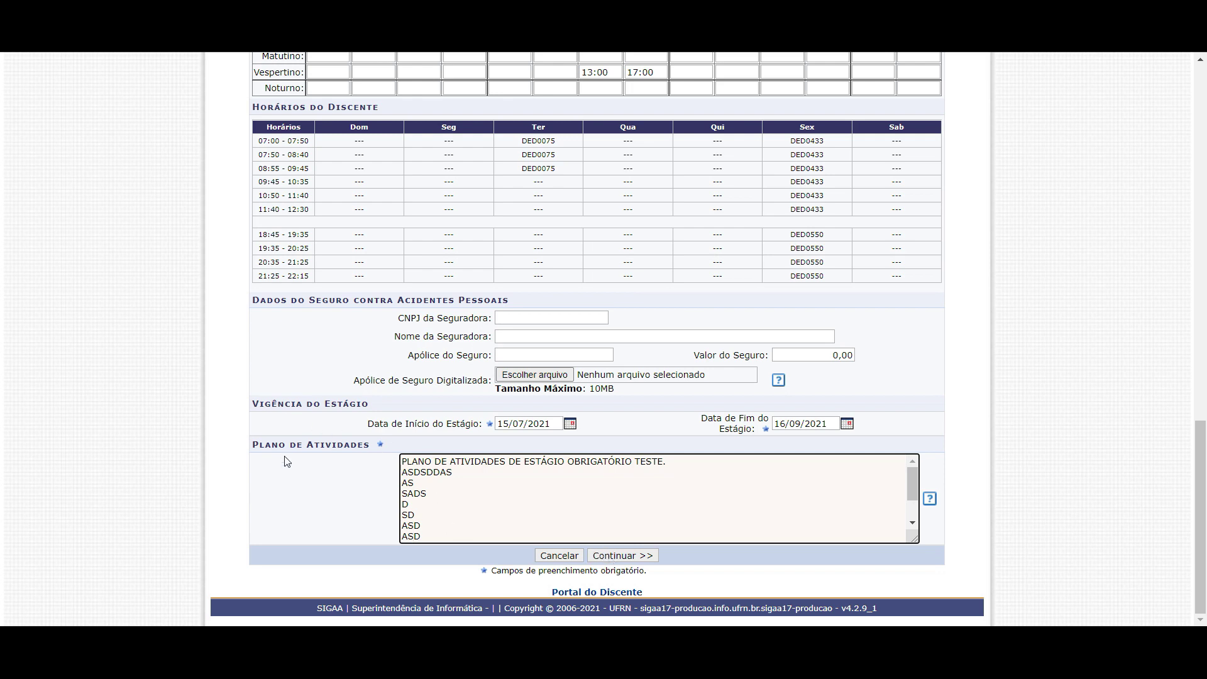
Continue to the Visualização do Estágio page and check the company details
{"action": "left_click", "coordinate": [608, 561]}
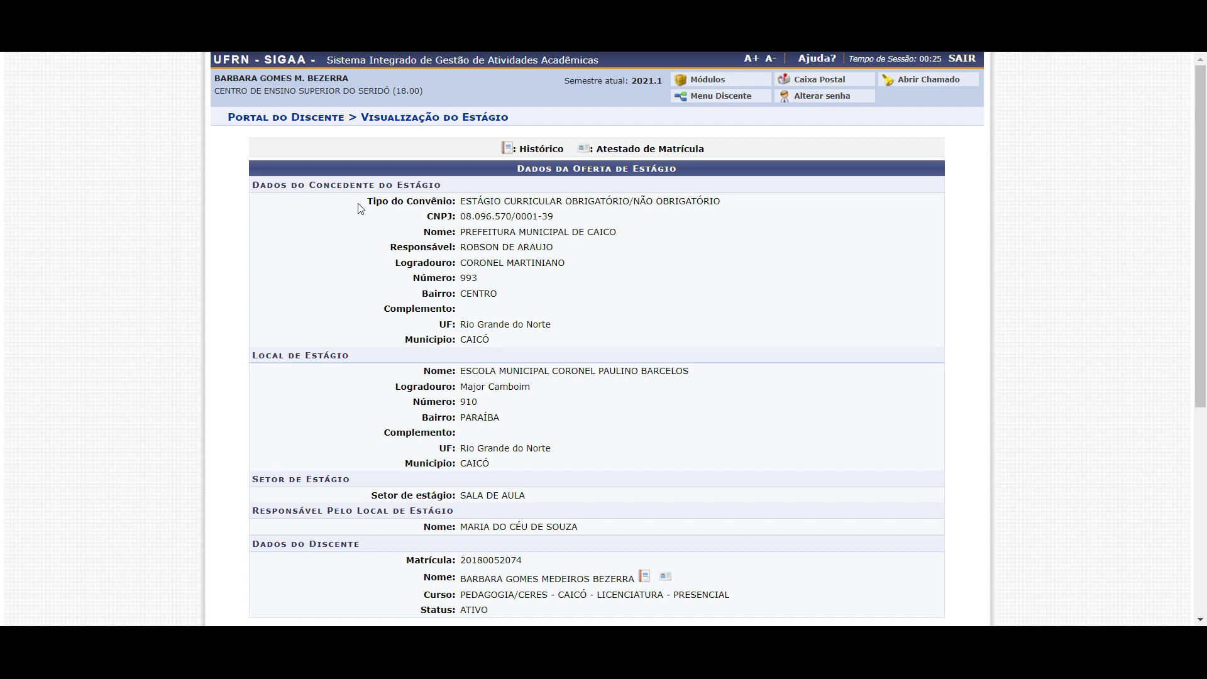
{"action": "left_click_drag", "start_coordinate": [486, 215], "coordinate": [514, 299]}
{"action": "scroll", "coordinate": [514, 298], "scroll_direction": "down", "scroll_amount": 3}
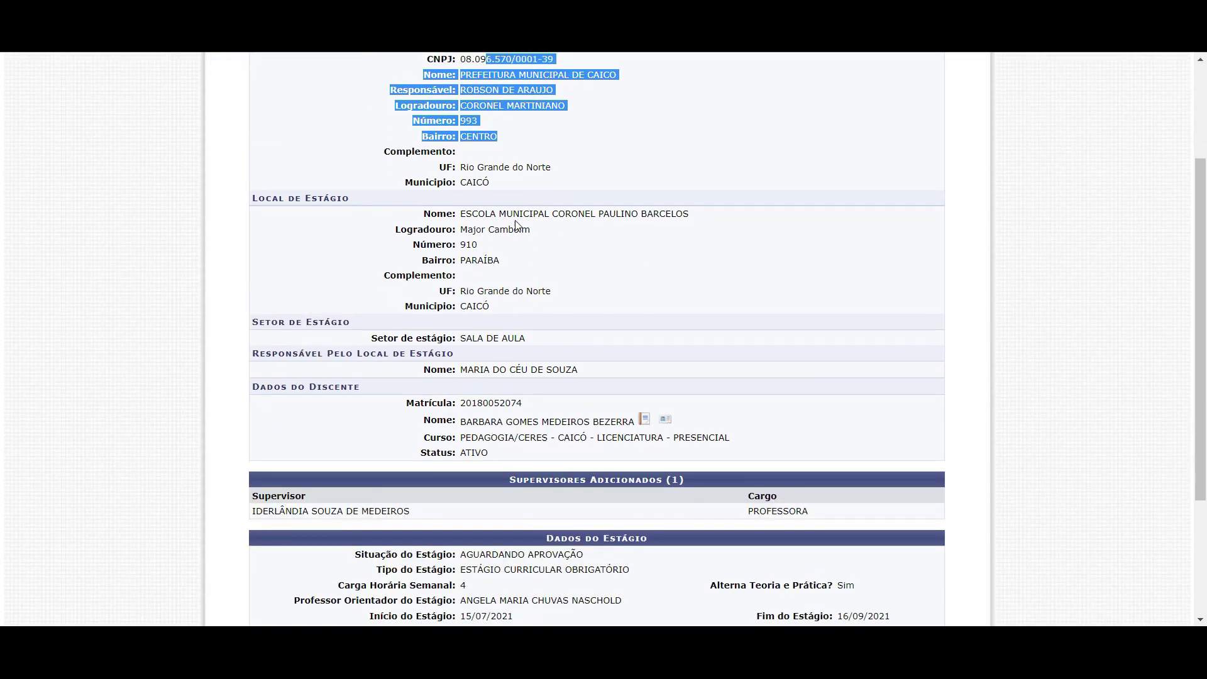
{"action": "left_click_drag", "start_coordinate": [472, 214], "coordinate": [519, 311]}
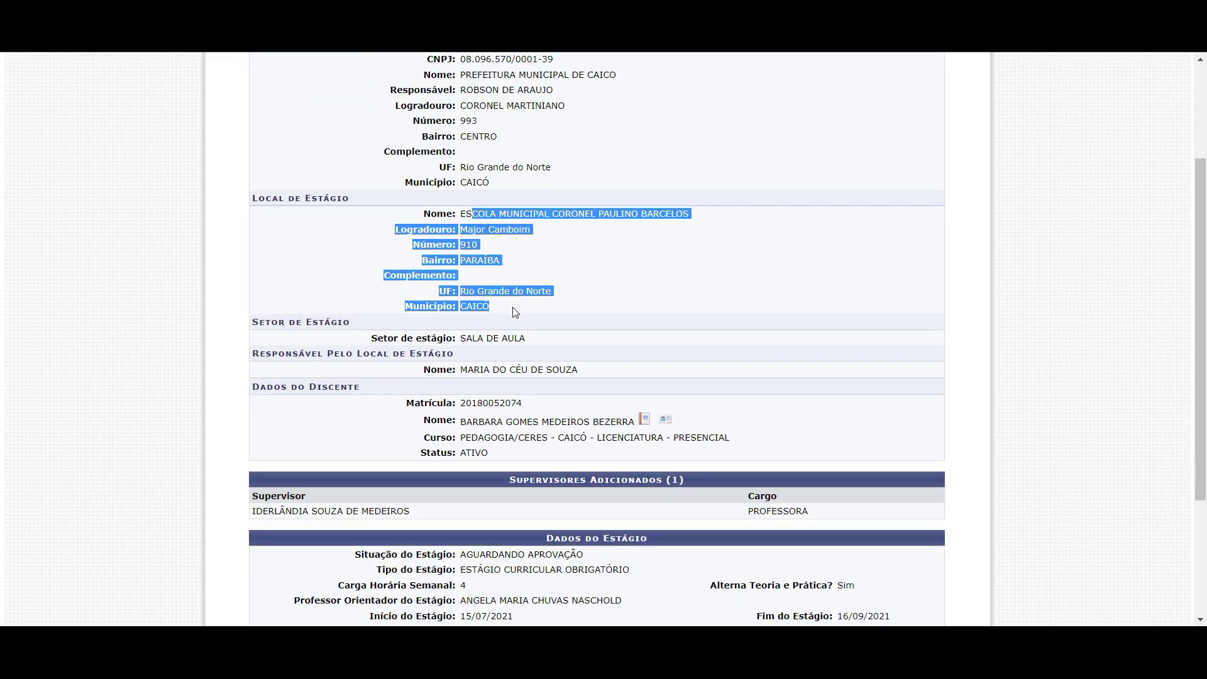
{"action": "scroll", "coordinate": [519, 311], "scroll_direction": "down", "scroll_amount": 3}
Review the internship sector and the Local de Estágio address rows
{"action": "left_click_drag", "start_coordinate": [463, 181], "coordinate": [524, 182]}
{"action": "left_click", "coordinate": [544, 184]}
{"action": "scroll", "coordinate": [499, 153], "scroll_direction": "up", "scroll_amount": 1}
{"action": "left_click_drag", "start_coordinate": [462, 156], "coordinate": [545, 149]}
{"action": "left_click", "coordinate": [548, 210]}
{"action": "left_click", "coordinate": [427, 147]}
{"action": "left_click", "coordinate": [546, 149]}
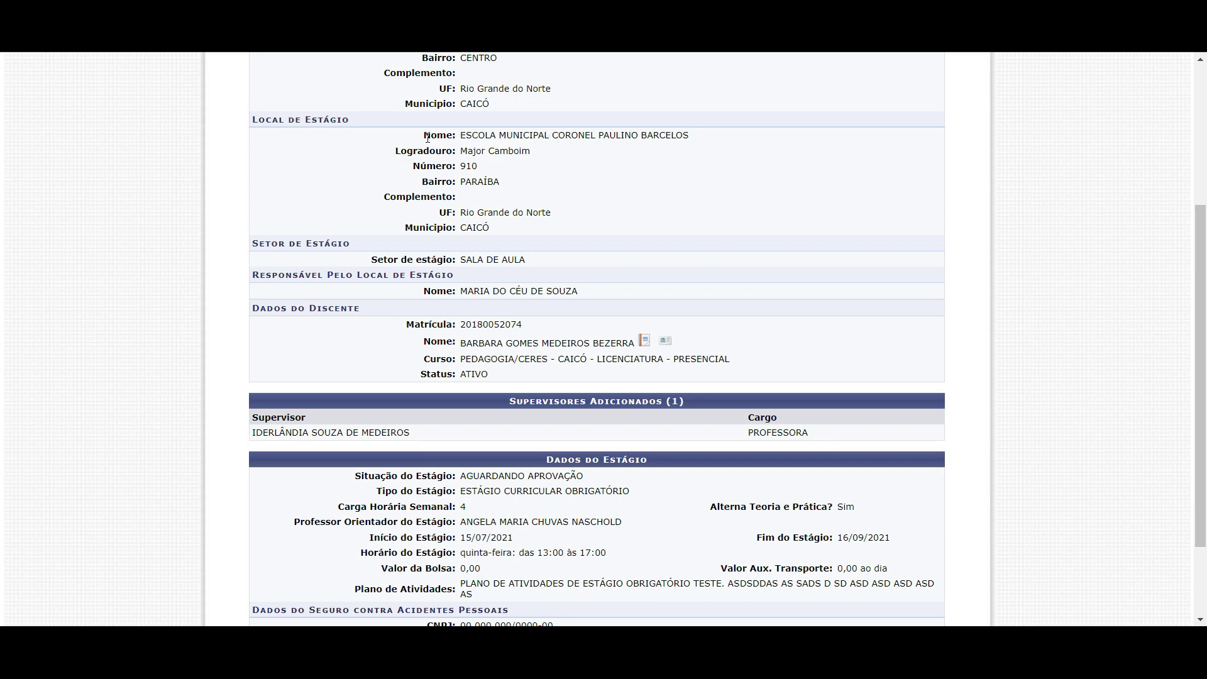
{"action": "left_click_drag", "start_coordinate": [428, 137], "coordinate": [508, 226]}
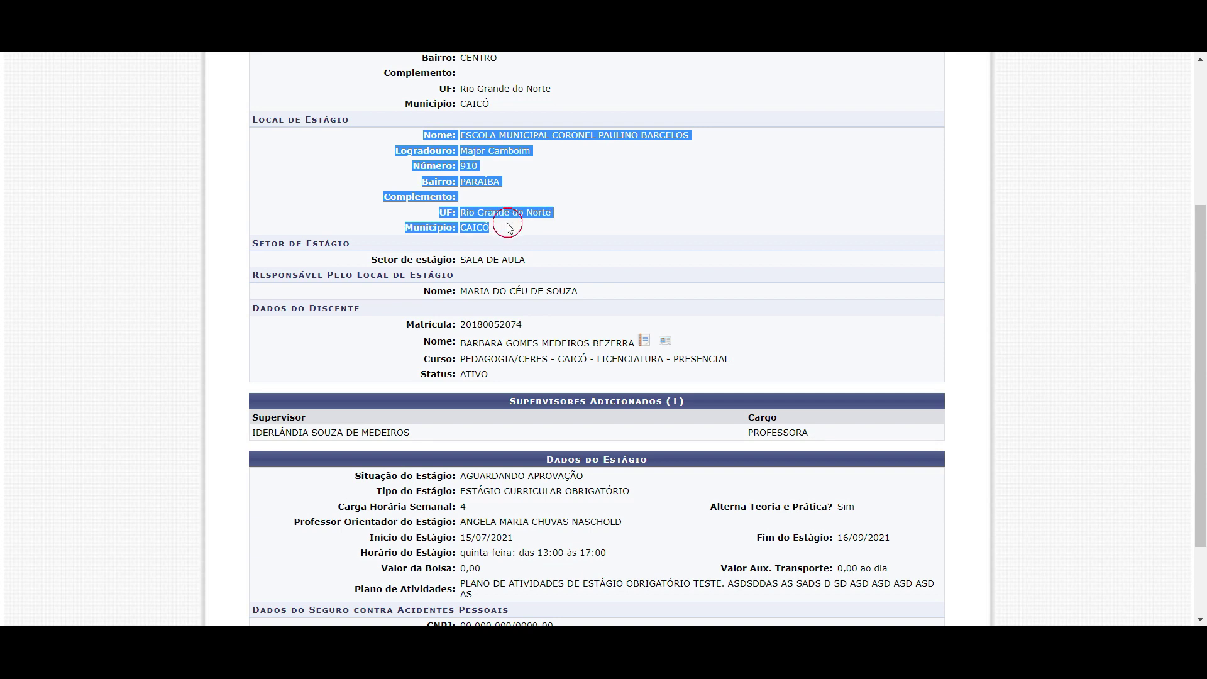
{"action": "left_click", "coordinate": [468, 165]}
Check the sector, on-site responsible person, student data and added supervisor row
{"action": "scroll", "coordinate": [463, 179], "scroll_direction": "down", "scroll_amount": 2}
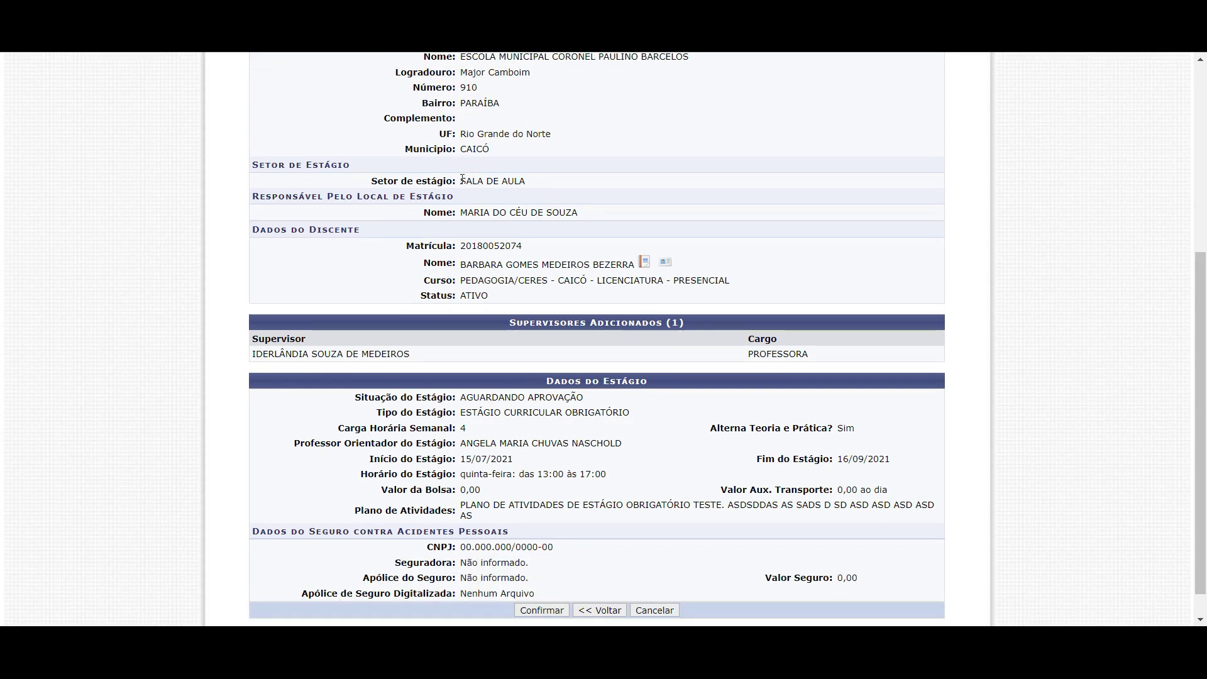
{"action": "left_click_drag", "start_coordinate": [374, 181], "coordinate": [531, 182]}
{"action": "left_click_drag", "start_coordinate": [423, 212], "coordinate": [561, 211]}
{"action": "left_click_drag", "start_coordinate": [420, 245], "coordinate": [512, 296]}
{"action": "left_click", "coordinate": [512, 297]}
{"action": "scroll", "coordinate": [455, 280], "scroll_direction": "down", "scroll_amount": 1}
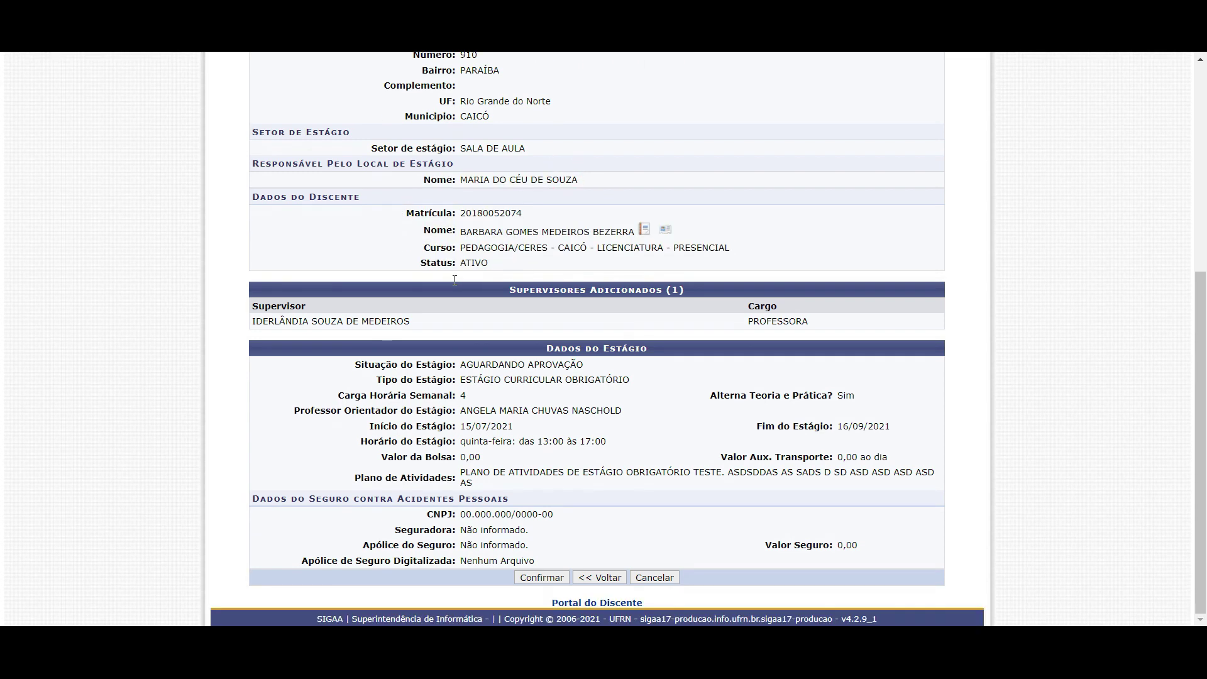
{"action": "left_click_drag", "start_coordinate": [251, 321], "coordinate": [845, 324]}
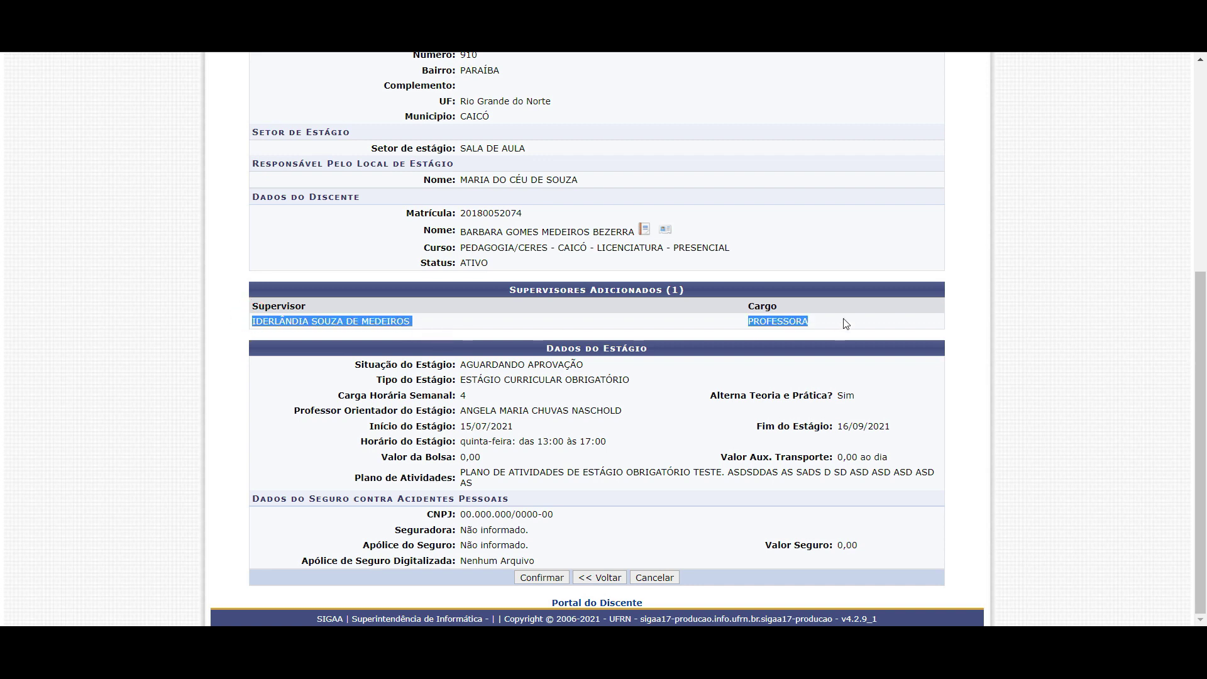
{"action": "left_click", "coordinate": [463, 320]}
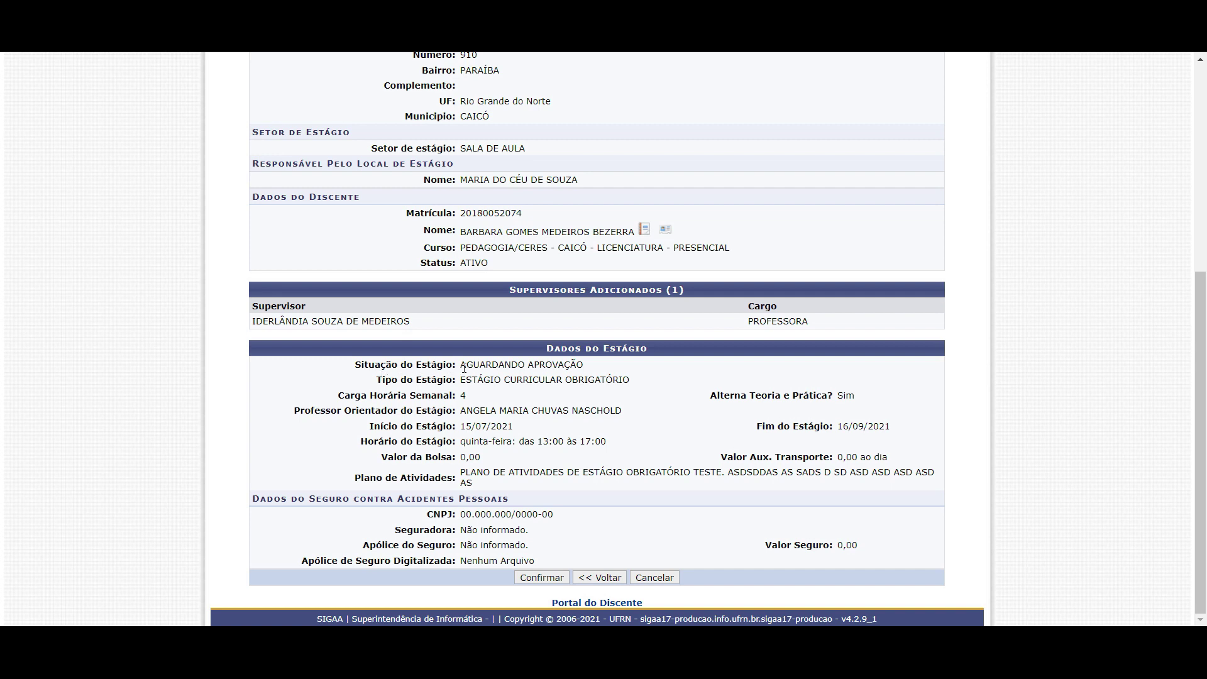
Verify status AGUARDANDO APROVAÇÃO, the internship type and the advising professor
{"action": "left_click_drag", "start_coordinate": [457, 366], "coordinate": [586, 366]}
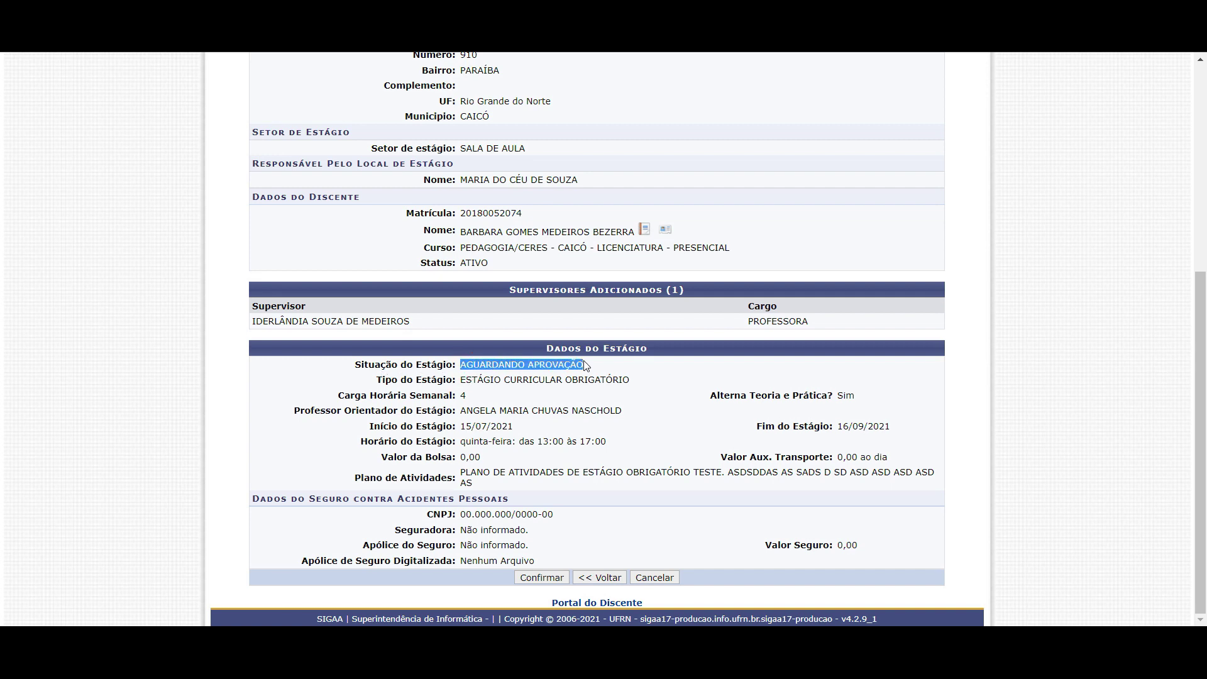
{"action": "left_click_drag", "start_coordinate": [483, 380], "coordinate": [572, 380]}
{"action": "left_click", "coordinate": [458, 395]}
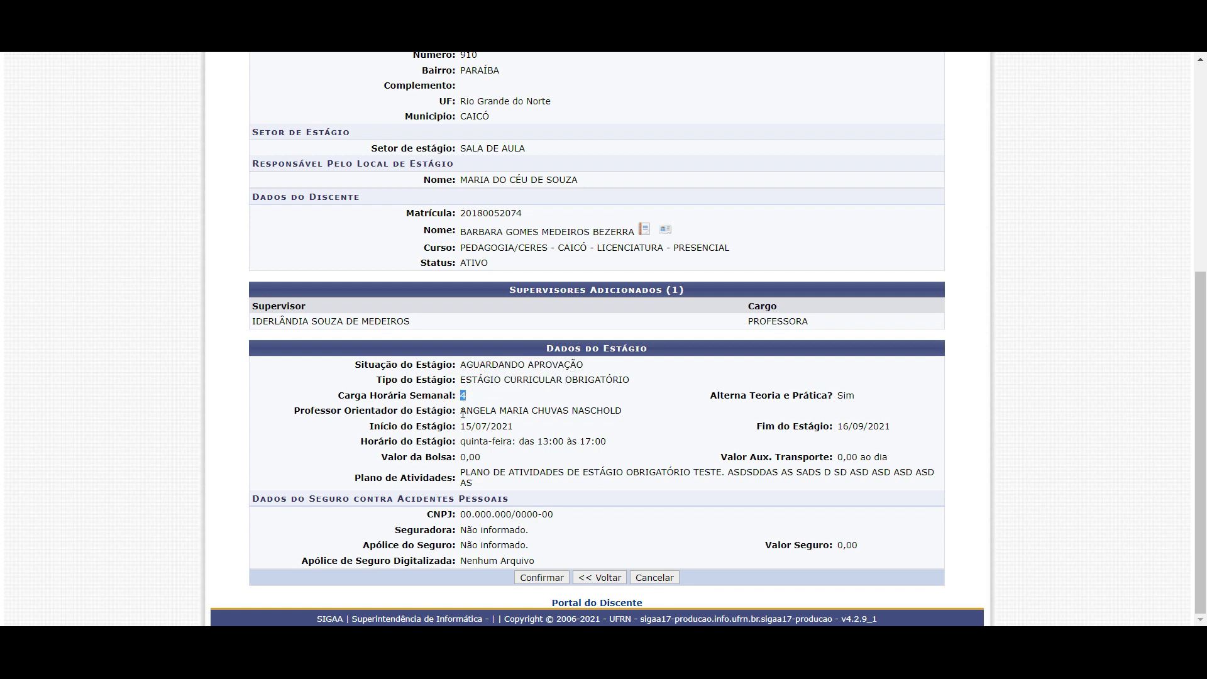
{"action": "left_click_drag", "start_coordinate": [460, 412], "coordinate": [594, 441]}
Check the activity plan text, start date year and theory-and-practice answer
{"action": "left_click_drag", "start_coordinate": [465, 470], "coordinate": [474, 483]}
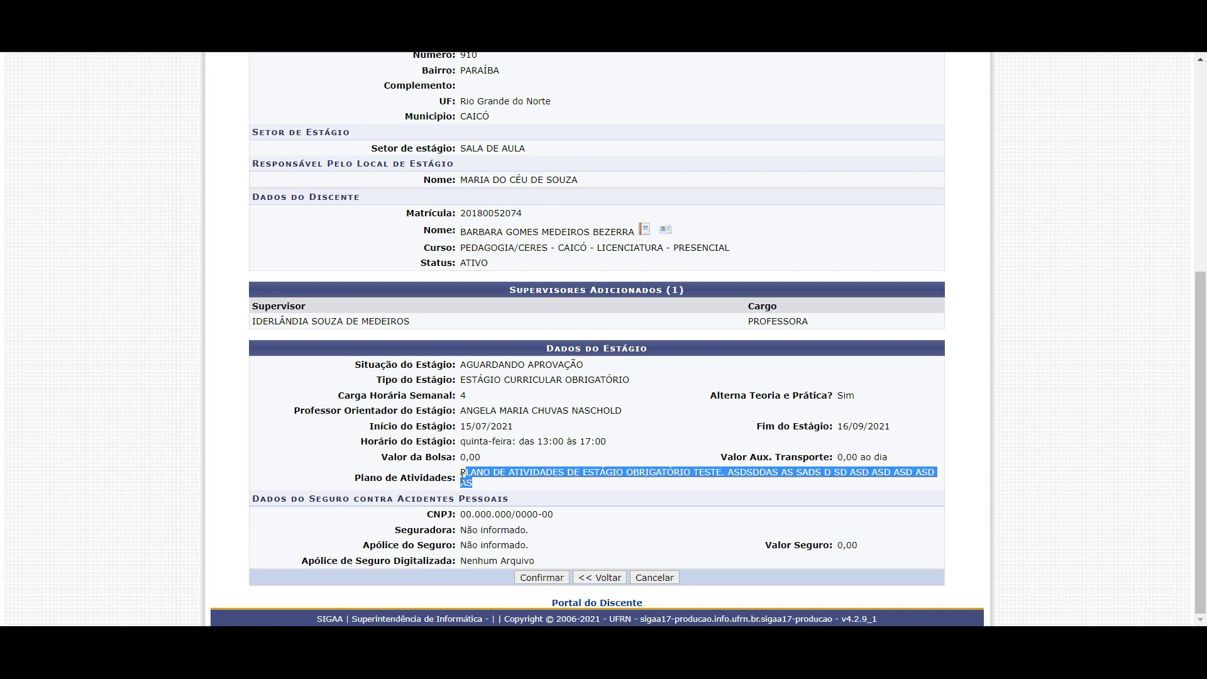
{"action": "left_click", "coordinate": [473, 482]}
{"action": "left_click_drag", "start_coordinate": [466, 472], "coordinate": [485, 476]}
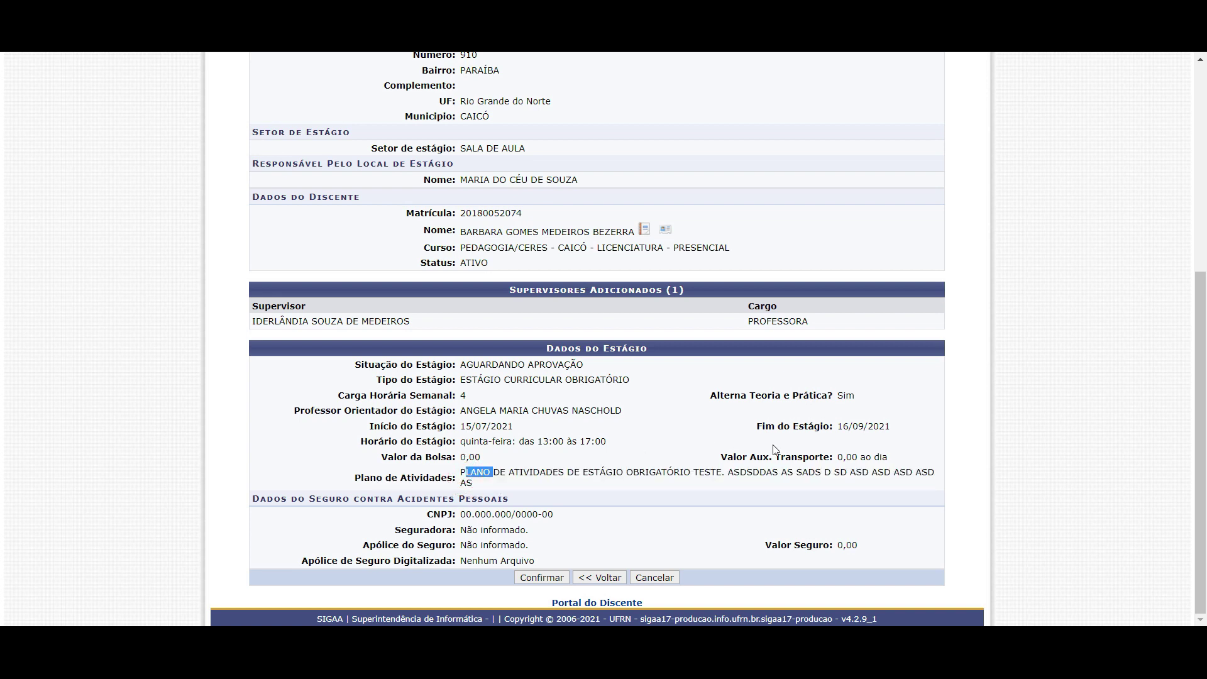
{"action": "double_click", "coordinate": [500, 427]}
{"action": "left_click_drag", "start_coordinate": [843, 395], "coordinate": [836, 394]}
Confirm the pre-registration and verify 'Operação realizada com sucesso!' on the Portal do Discente
{"action": "left_click", "coordinate": [544, 578]}
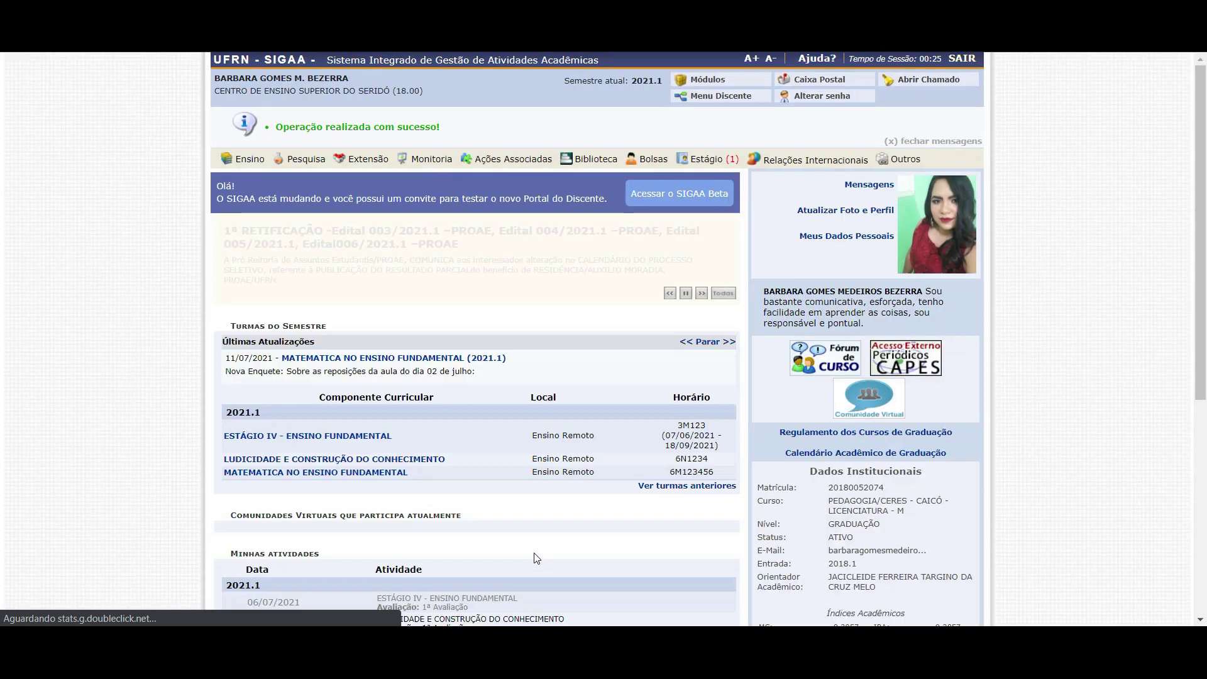
{"action": "mouse_move", "coordinate": [299, 139]}
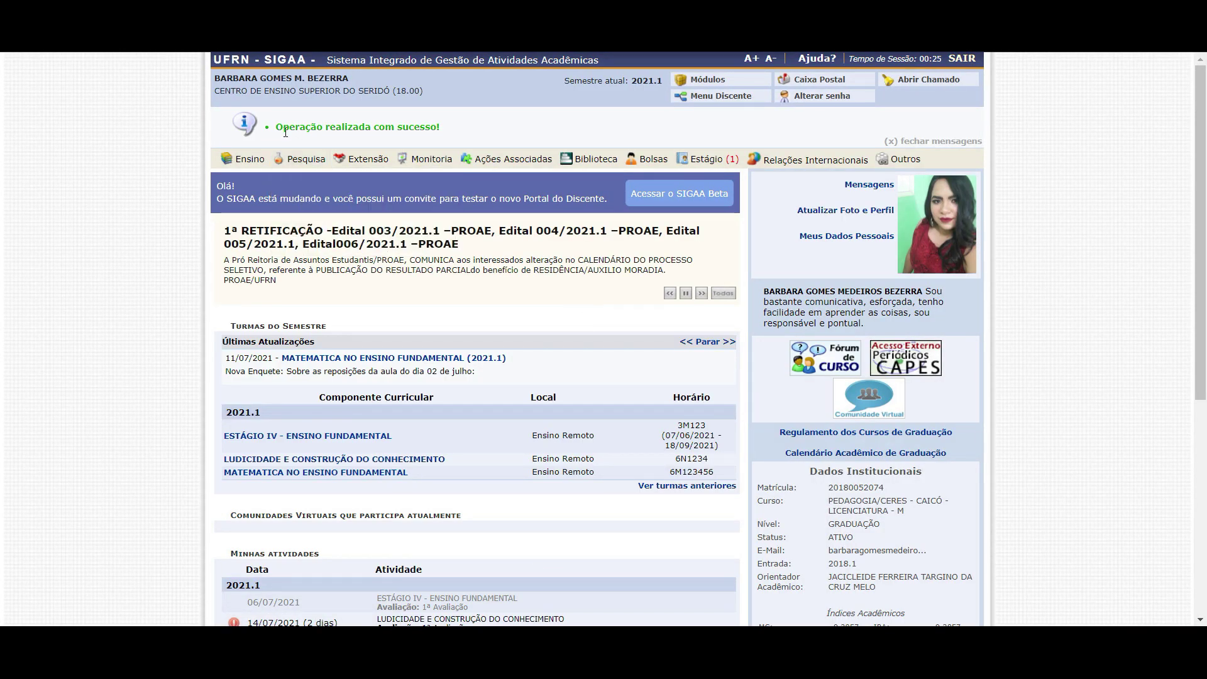
{"action": "left_click_drag", "start_coordinate": [290, 126], "coordinate": [413, 128]}
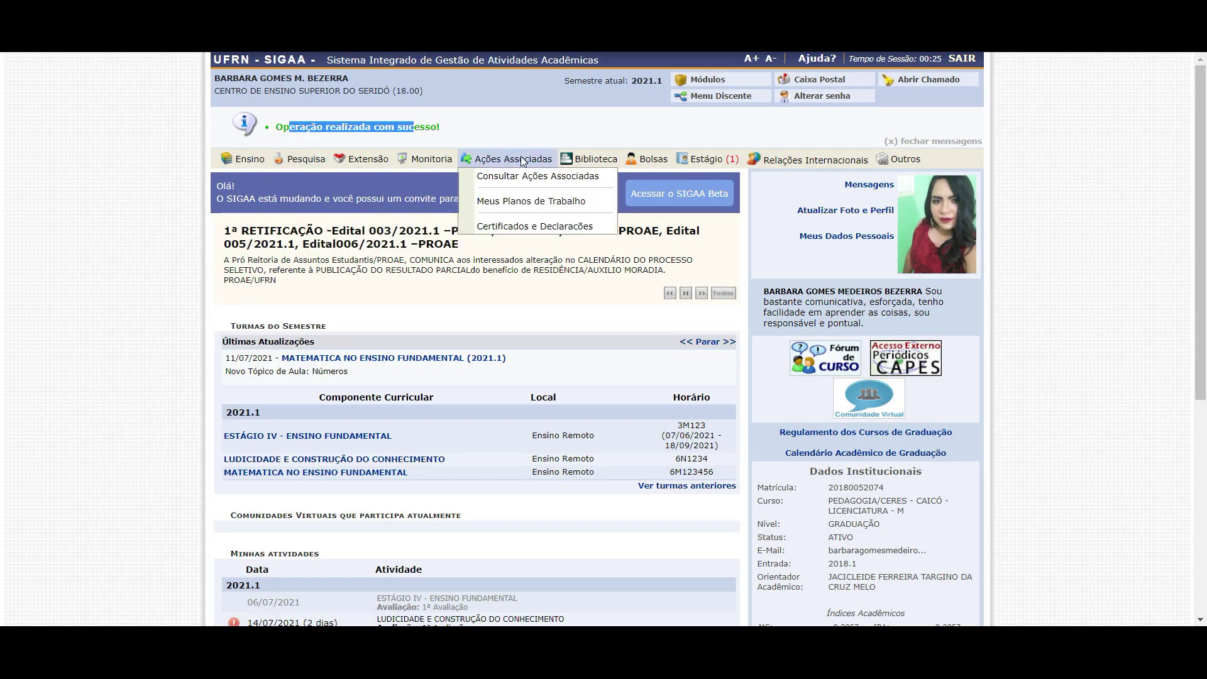
{"action": "left_click", "coordinate": [1130, 131]}
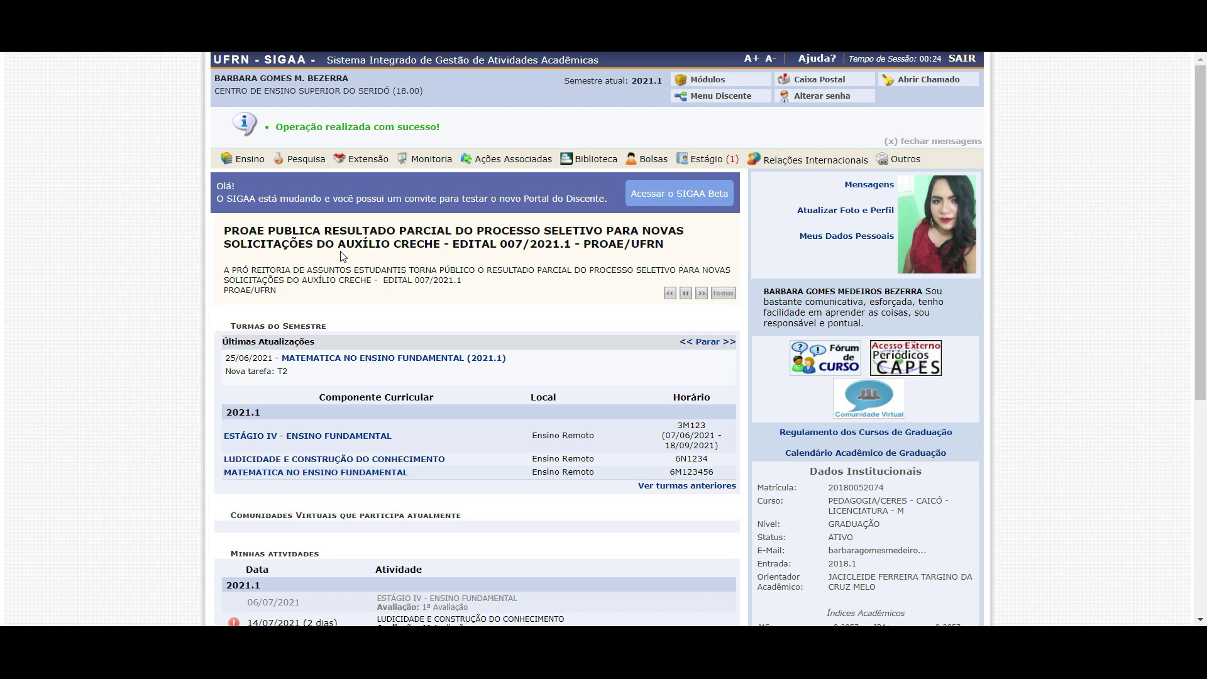
{"action": "mouse_move", "coordinate": [707, 159]}
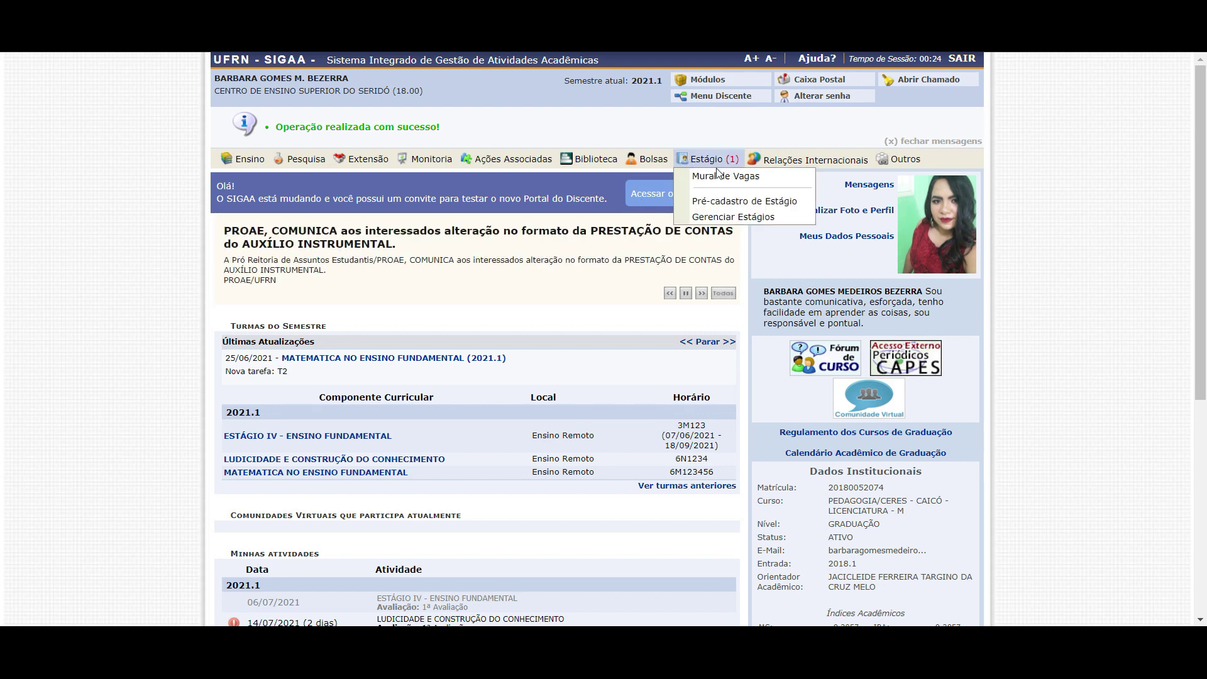
{"action": "mouse_move", "coordinate": [899, 159]}
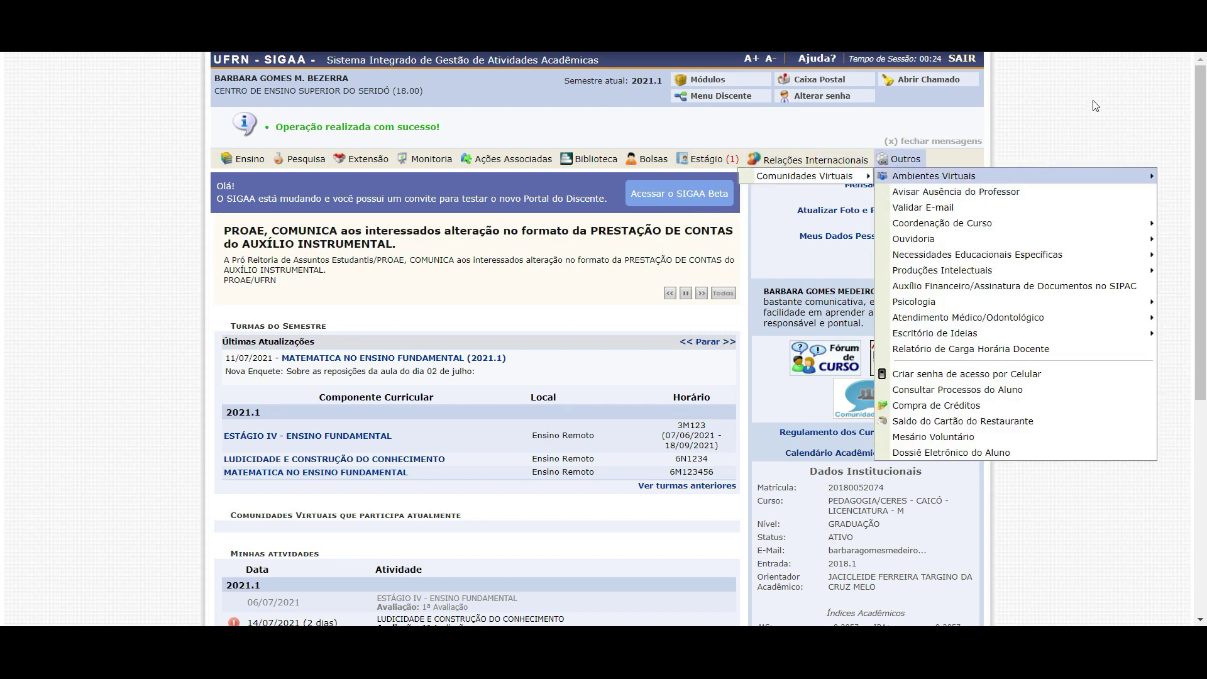